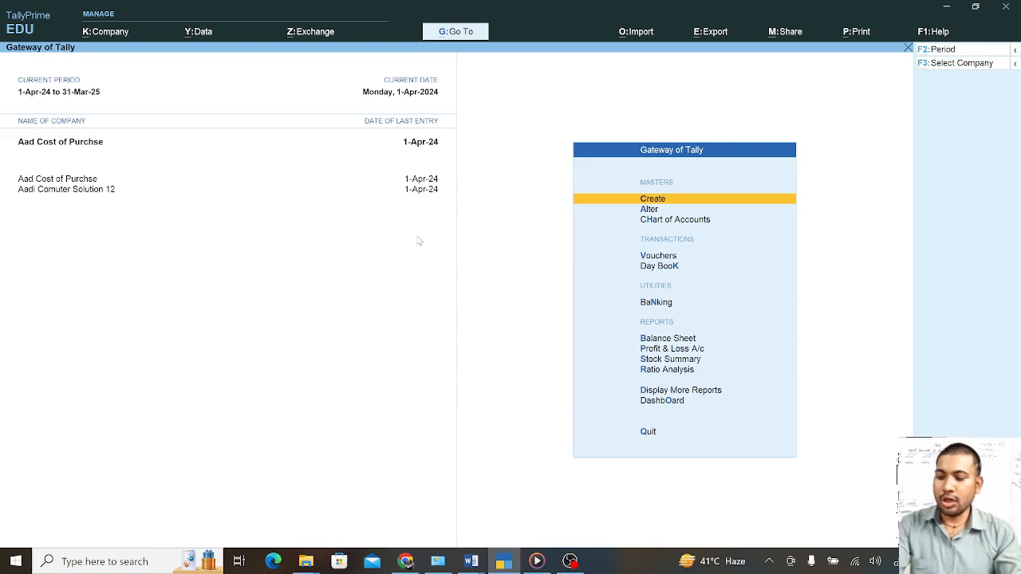
# Create a company named 'Additional Cost of Purchase' and accept it as the mailing name too
pyautogui.hotkey('alt', 'k')
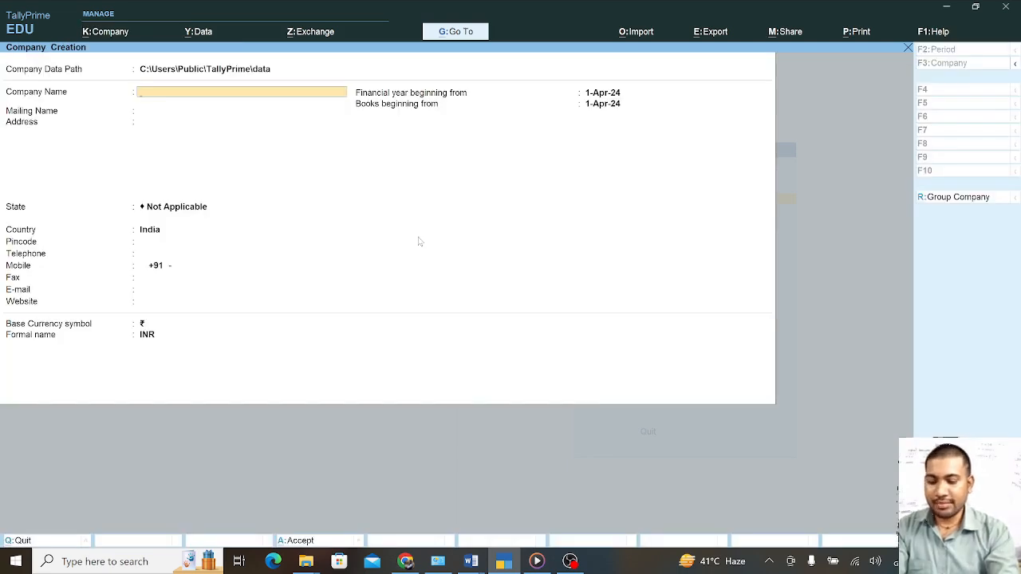
pyautogui.write('A')
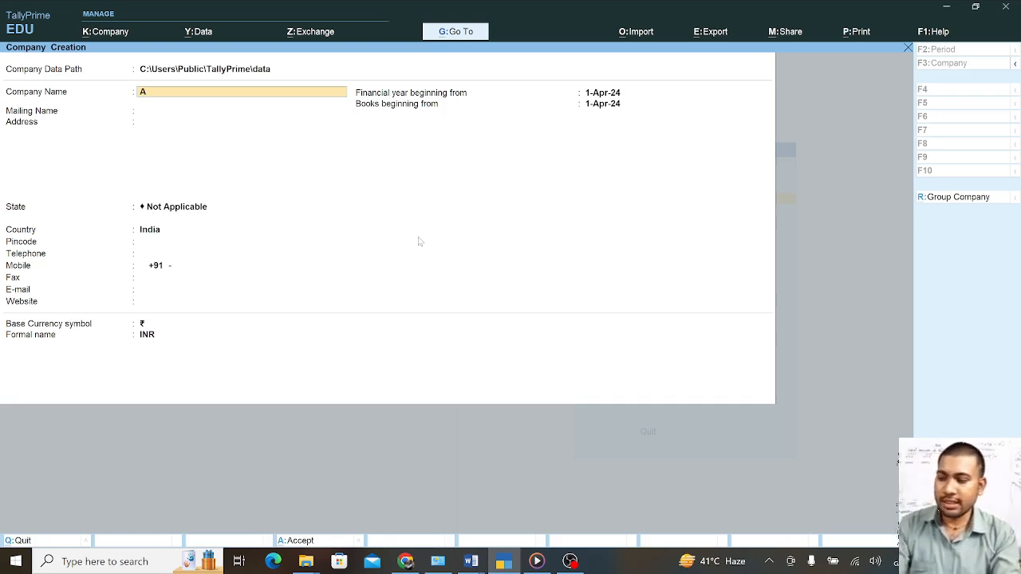
pyautogui.write('dditi')
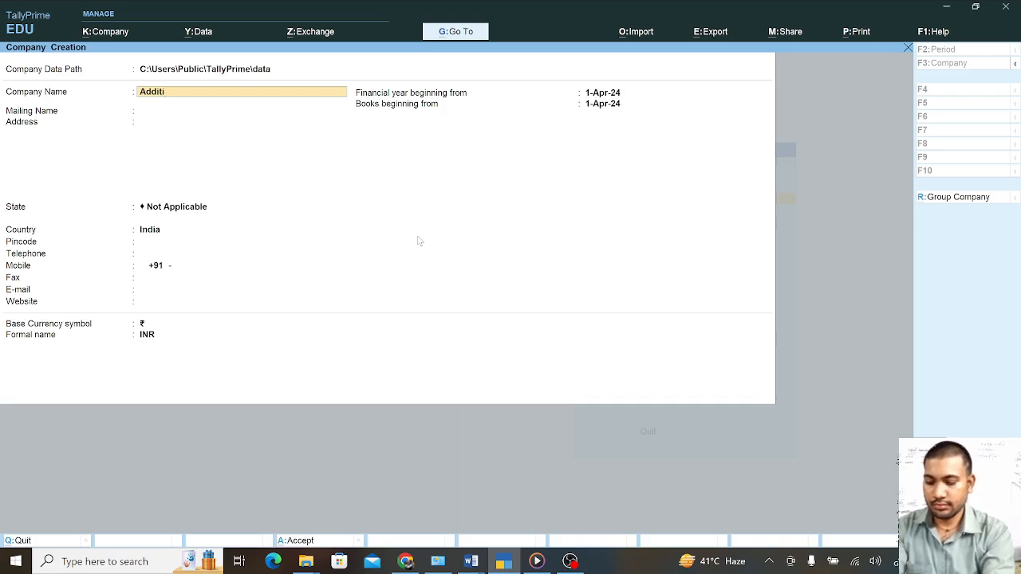
pyautogui.write('o')
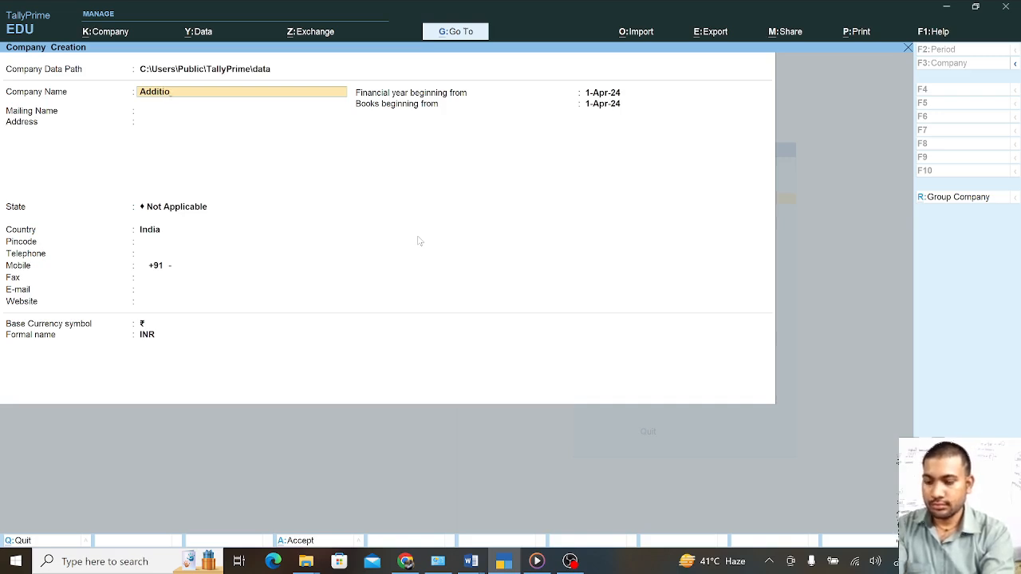
pyautogui.write('nal')
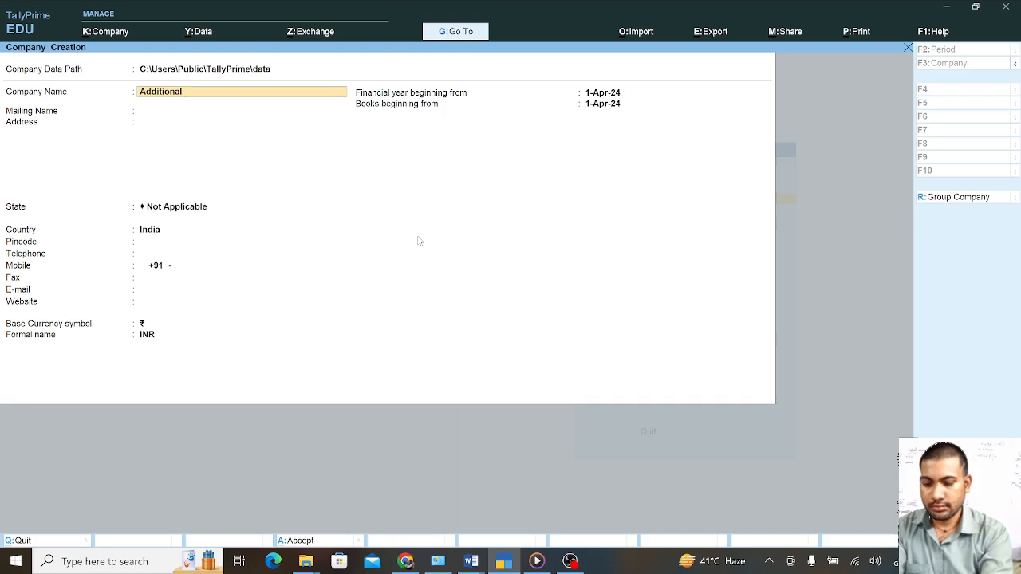
pyautogui.write(' C')
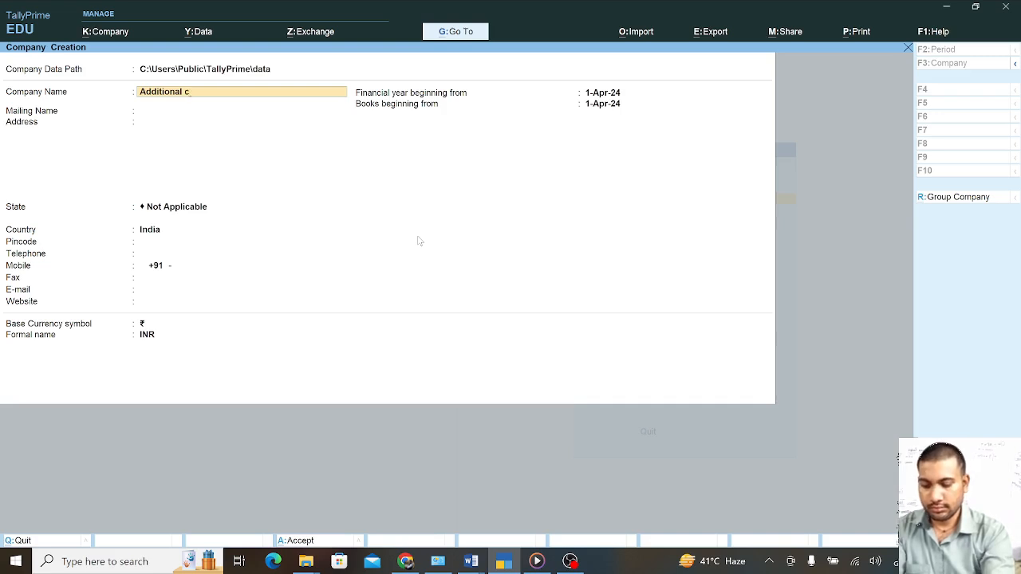
pyautogui.write('ost ')
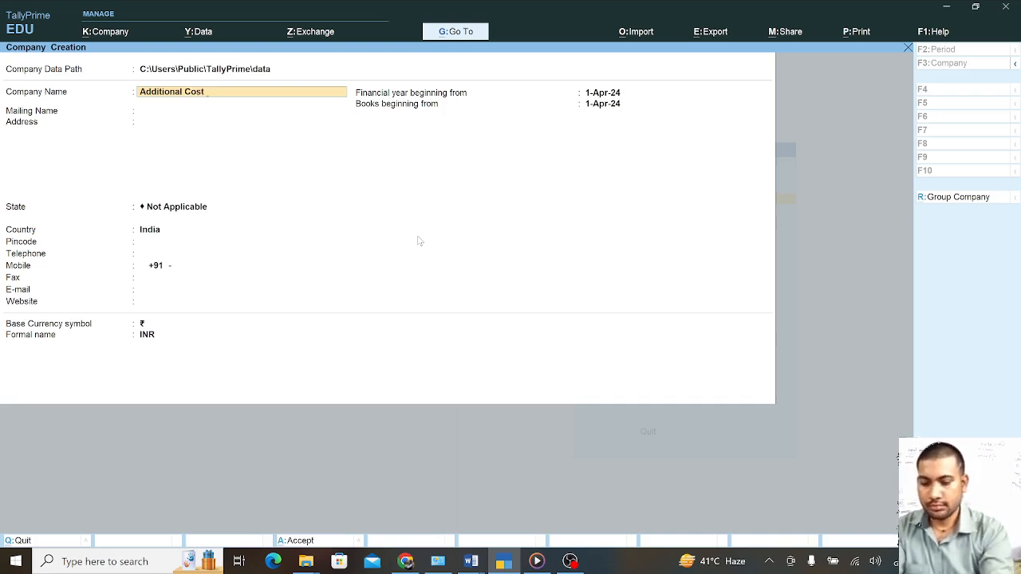
pyautogui.write('of')
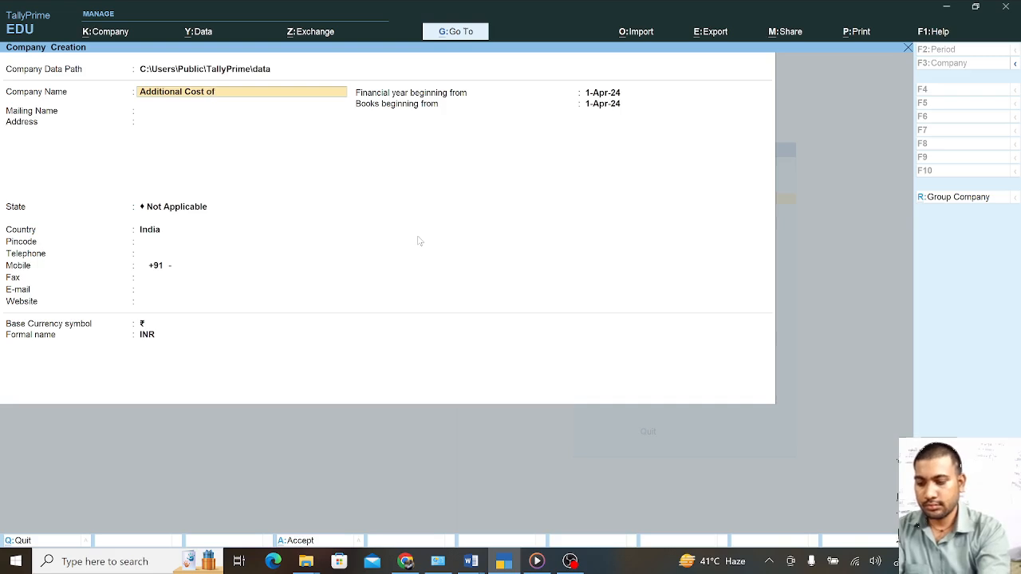
pyautogui.write(' Pur')
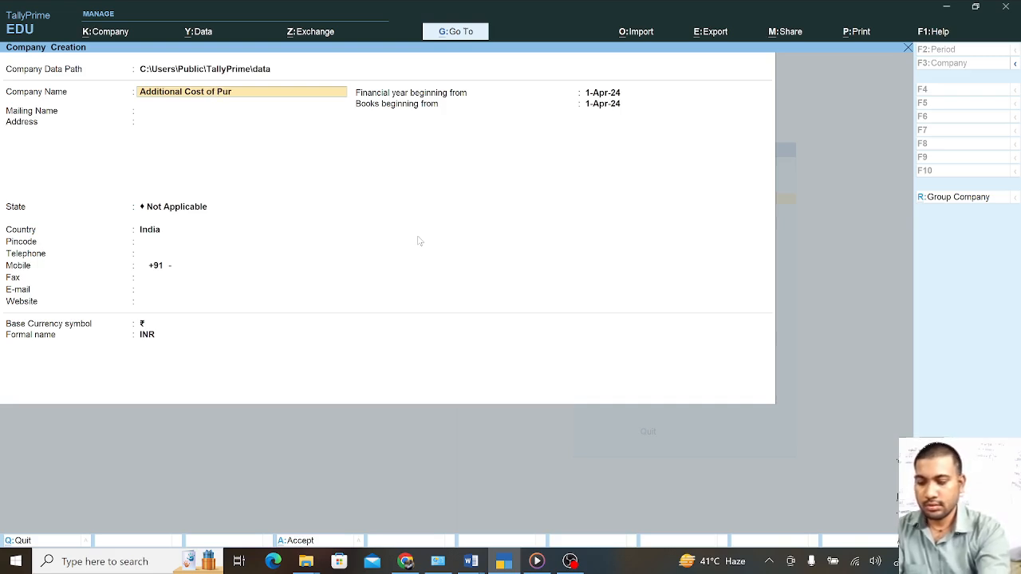
pyautogui.write('chas')
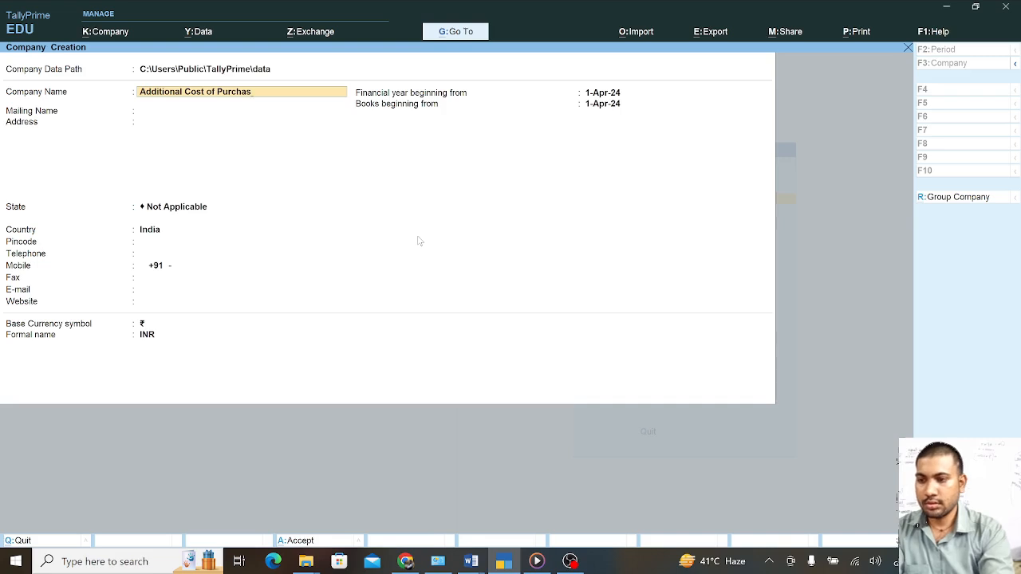
pyautogui.write('e')
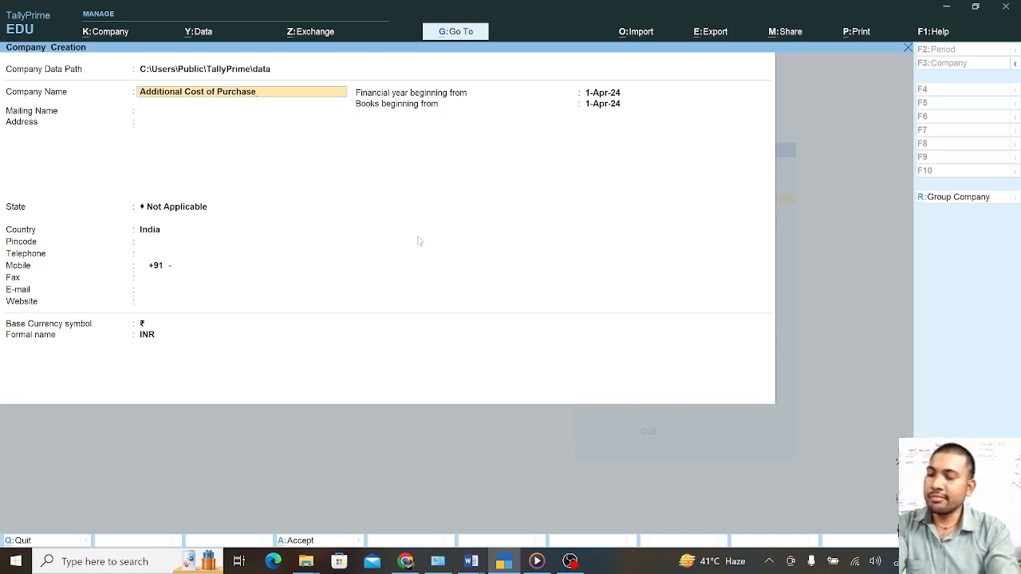
pyautogui.press('Return')
pyautogui.press('Return')
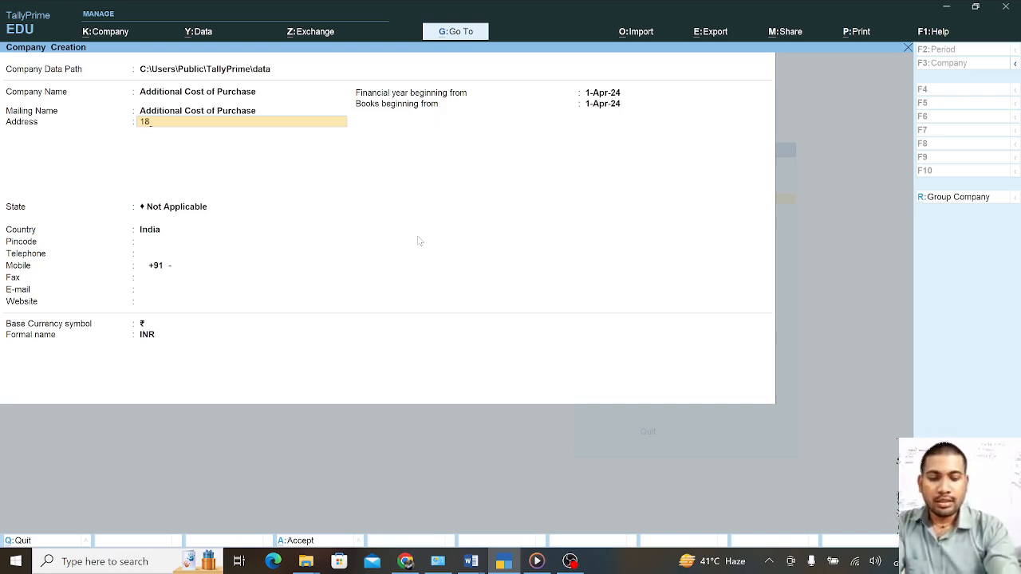
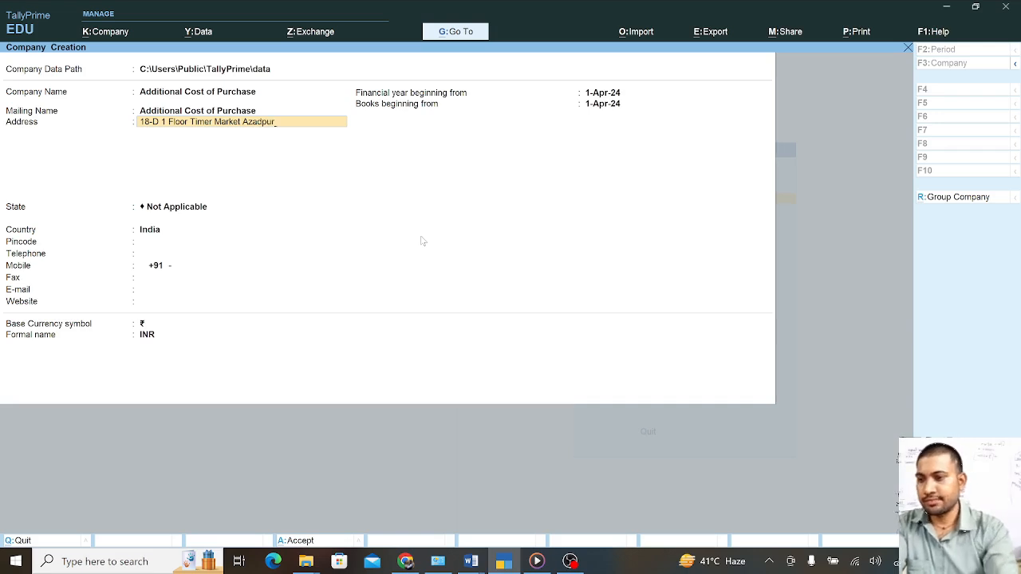
# Fill in the company's street address, Delhi as the state, and its pincode
pyautogui.press('Return')
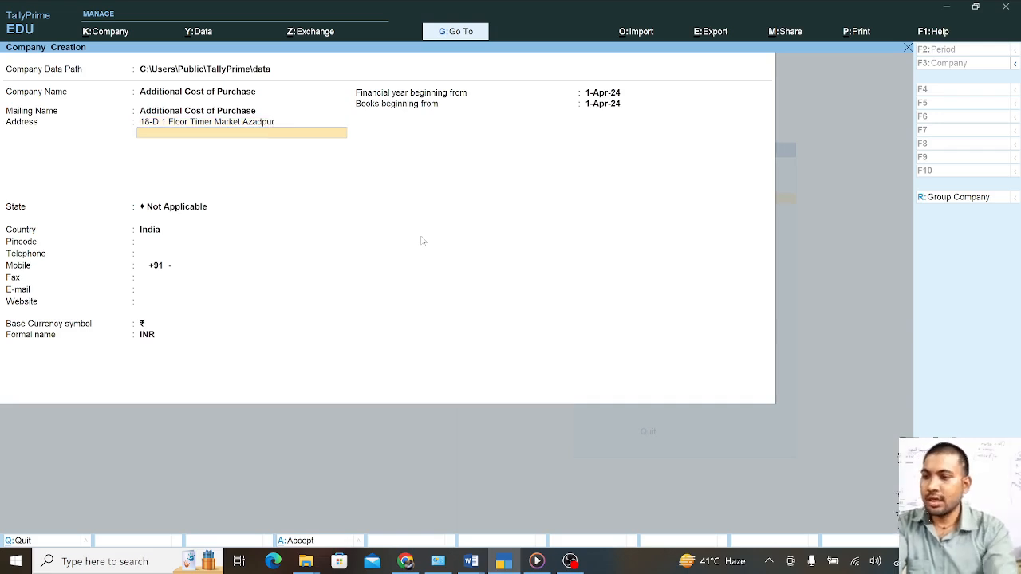
pyautogui.press('Return')
pyautogui.write('de')
pyautogui.press('Return')
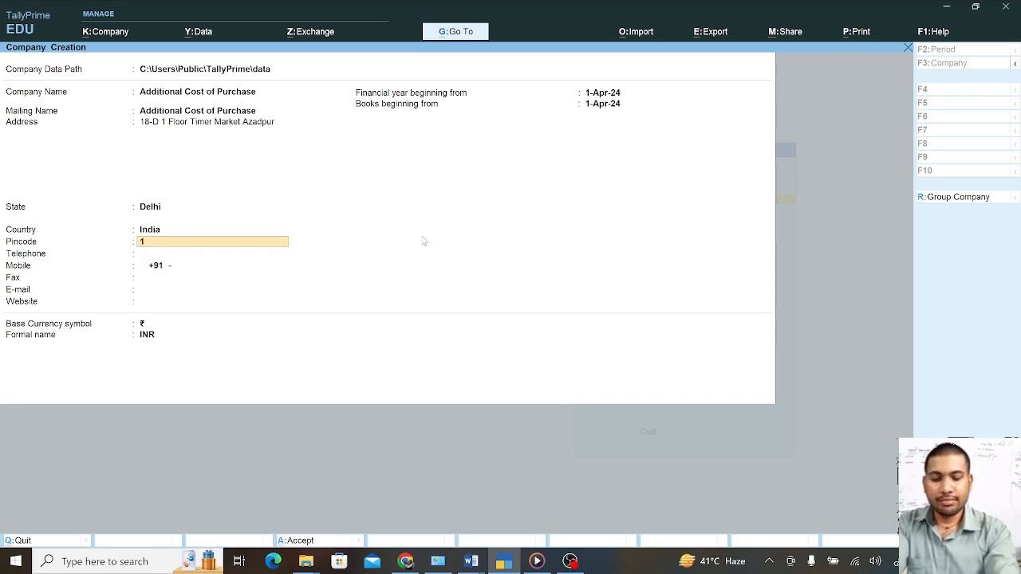
pyautogui.write('1100')
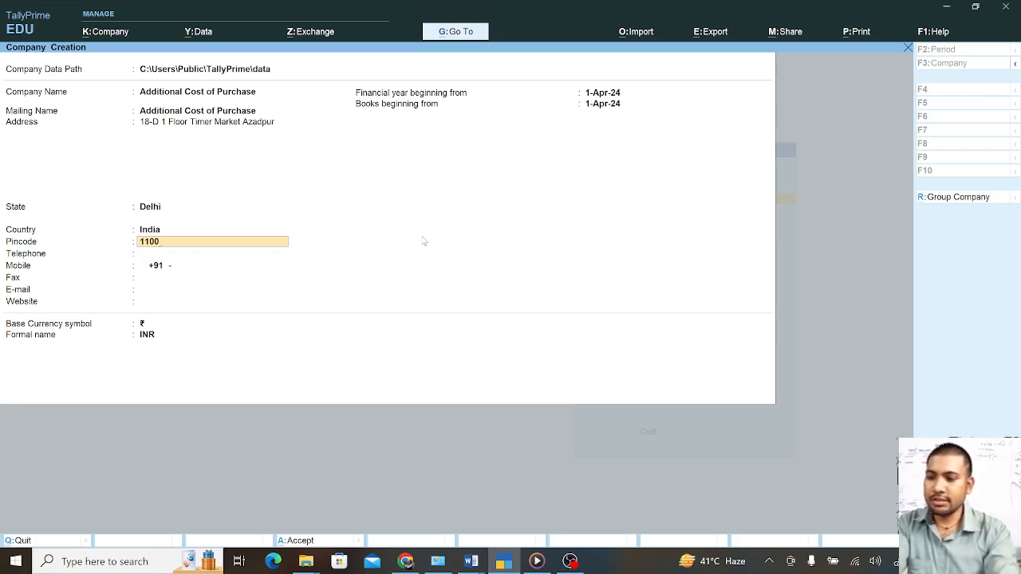
pyautogui.write('33')
pyautogui.press('Return')
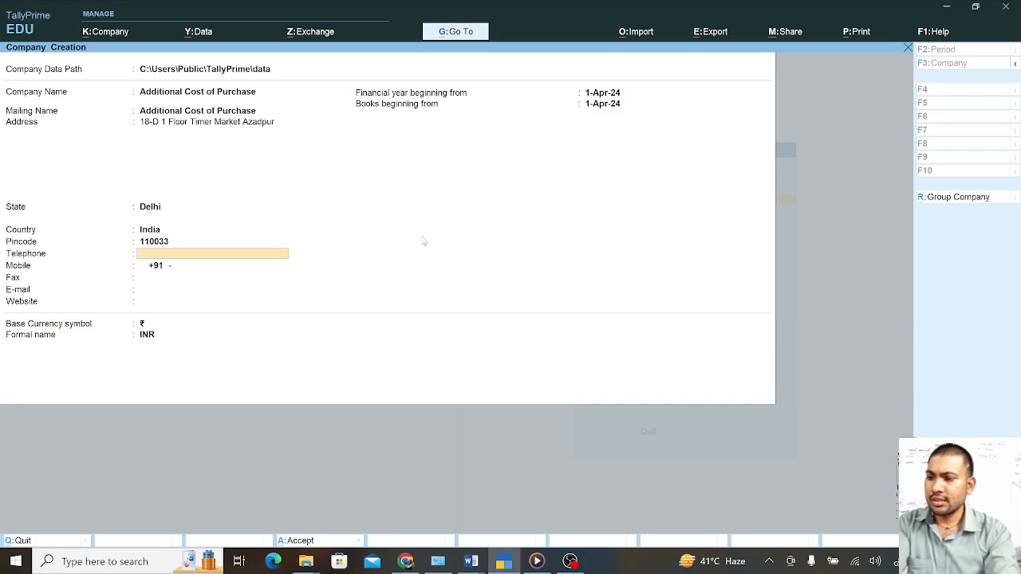
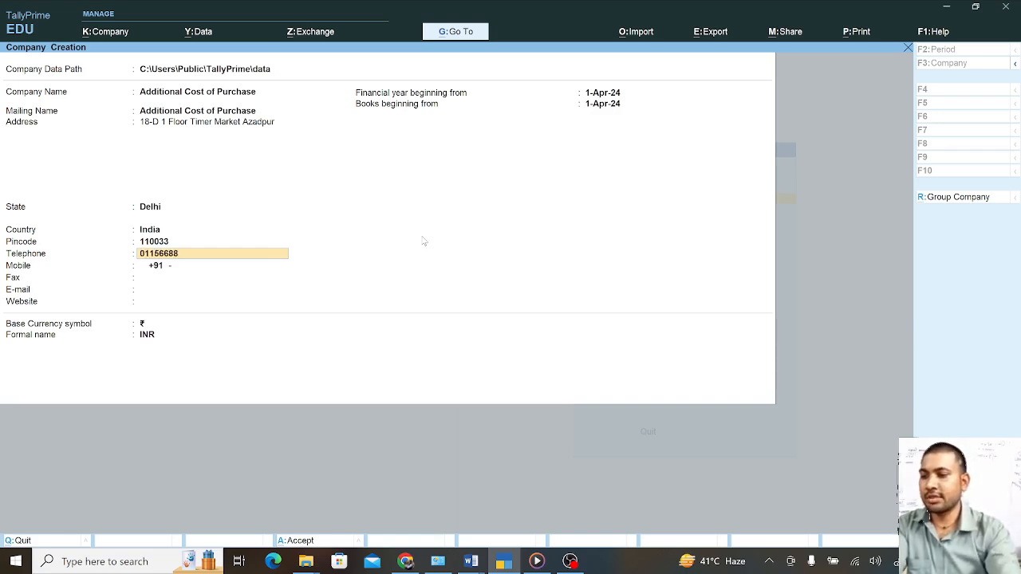
# Enter the company's telephone and mobile numbers and accept the remaining details to save
pyautogui.press('Return')
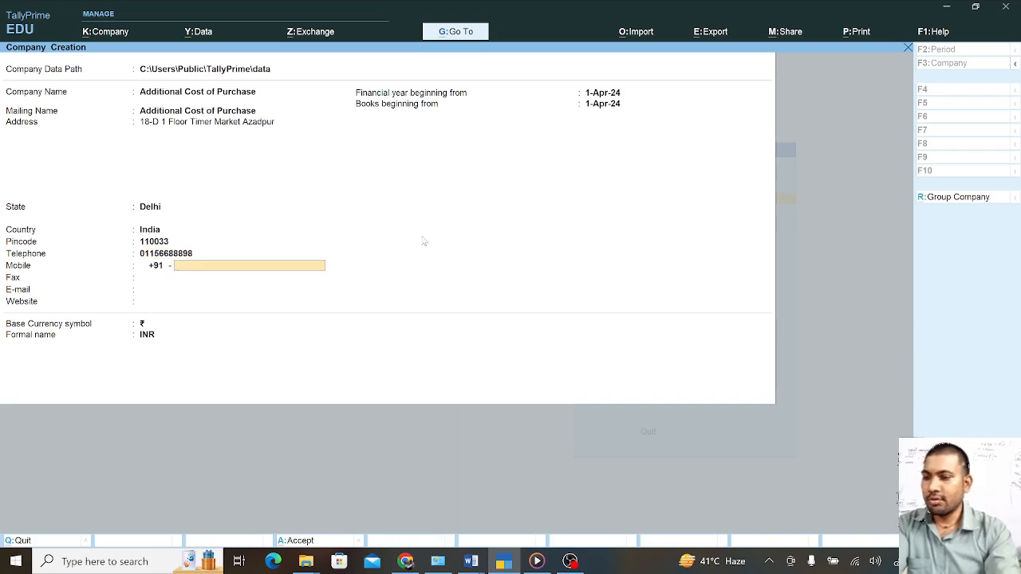
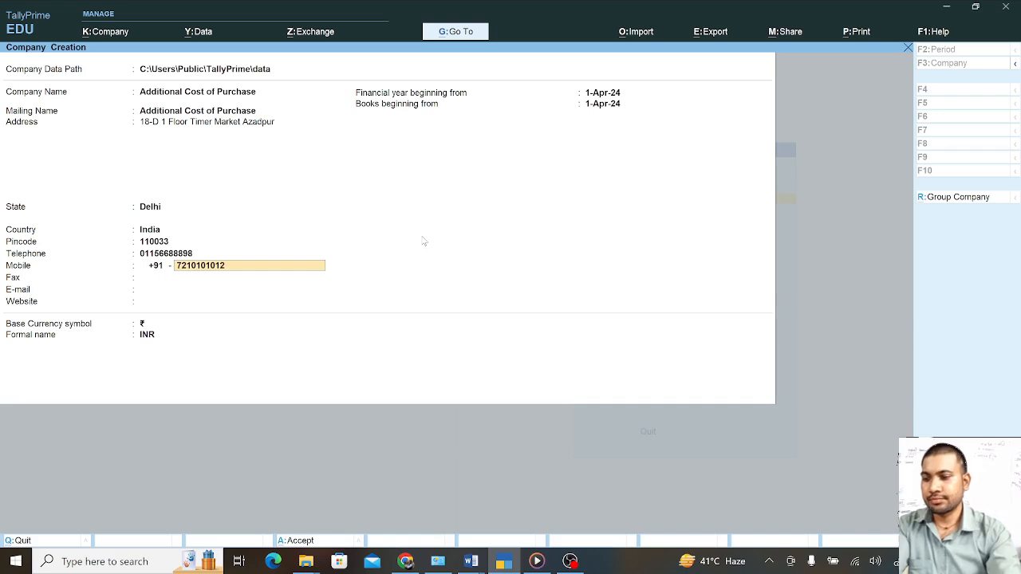
pyautogui.press('Return')
pyautogui.press('Return')
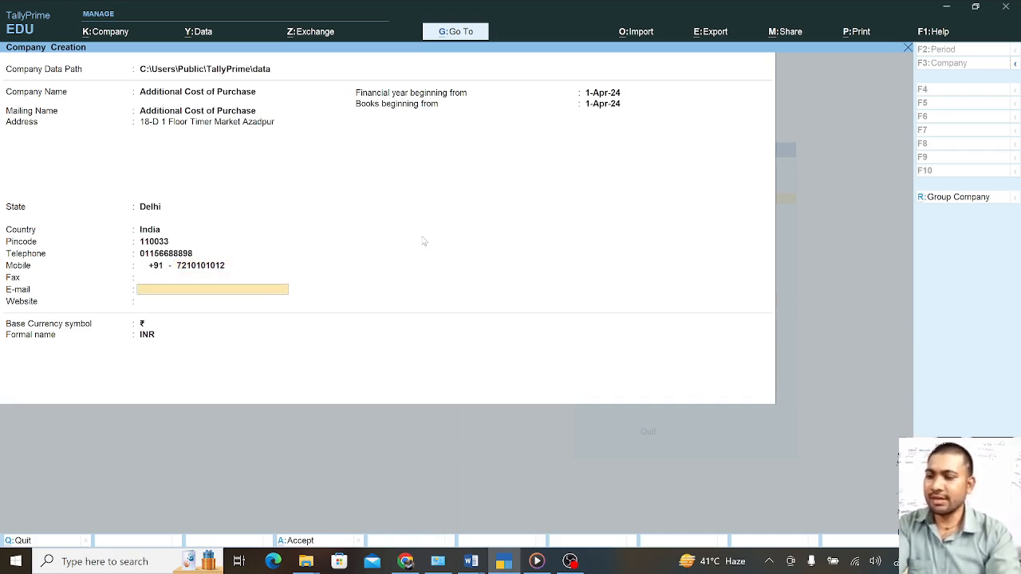
pyautogui.press('Return')
pyautogui.press('Return')
pyautogui.press('Return')
pyautogui.press('Return')
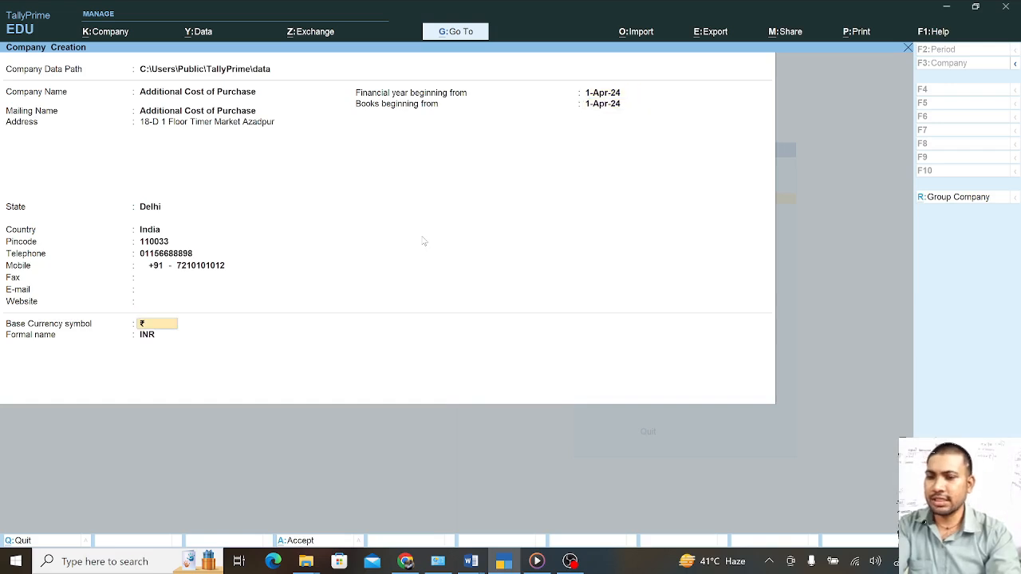
pyautogui.press('Return')
pyautogui.press('Return')
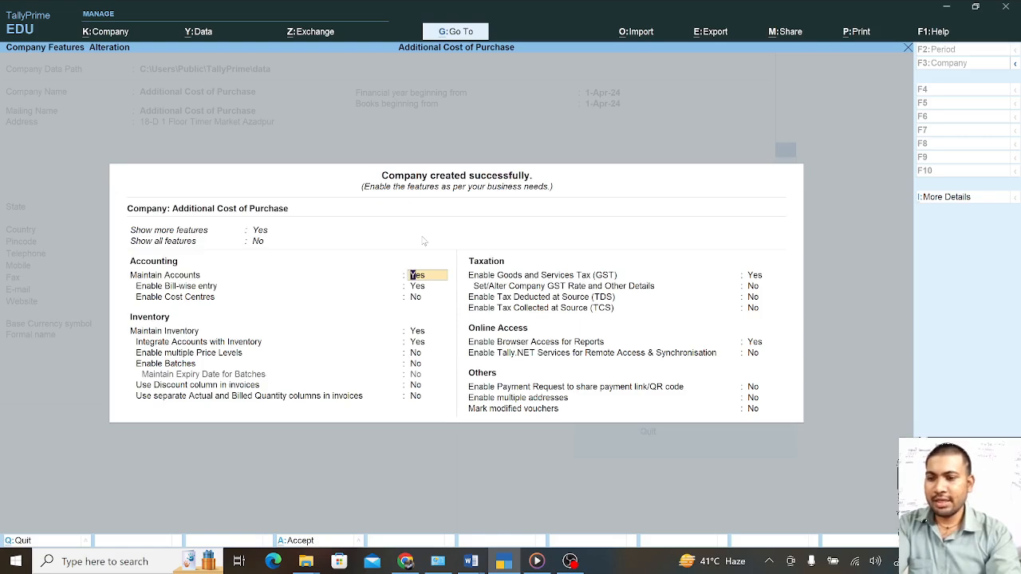
# Keep GST enabled with Regular registration and Monthly GSTR-1 periodicity, and save the GST details
pyautogui.press('Return')
pyautogui.press('Return')
pyautogui.press('Return')
pyautogui.press('Return')
pyautogui.press('Return')
pyautogui.press('Return')
pyautogui.press('Return')
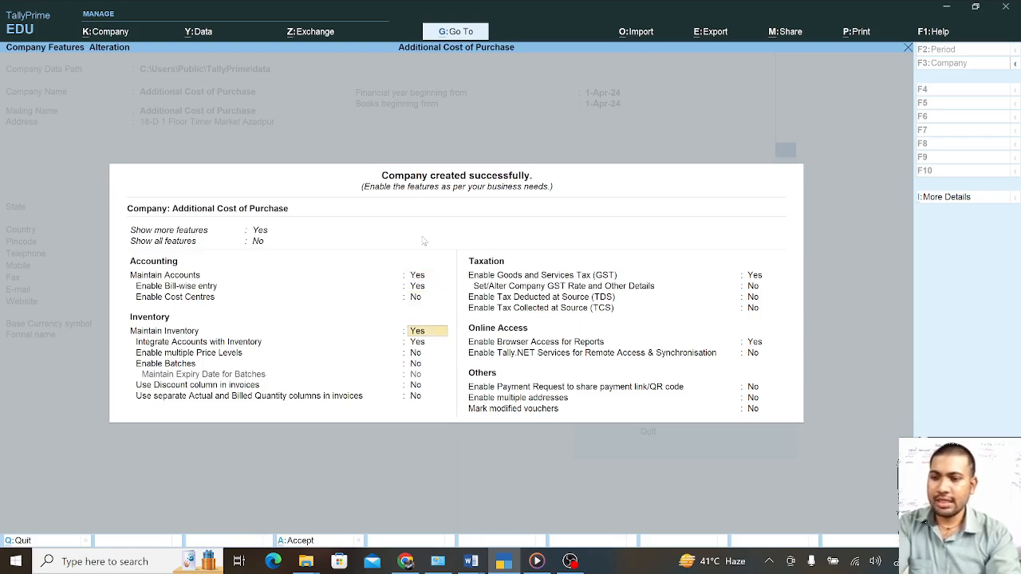
pyautogui.press('Return')
pyautogui.press('Return')
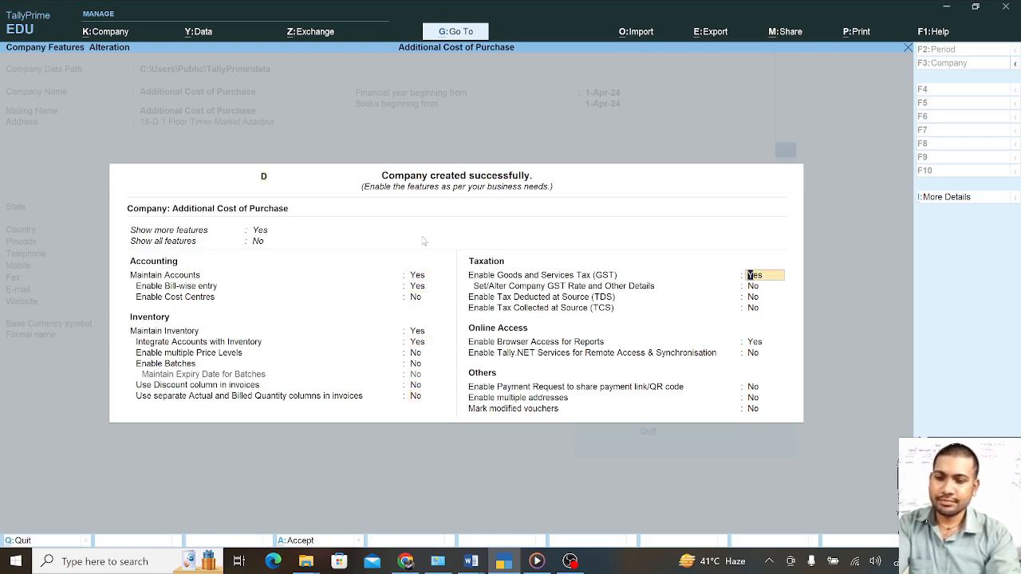
pyautogui.press('Return')
pyautogui.press('Return')
pyautogui.press('Return')
pyautogui.press('Return')
pyautogui.press('Return')
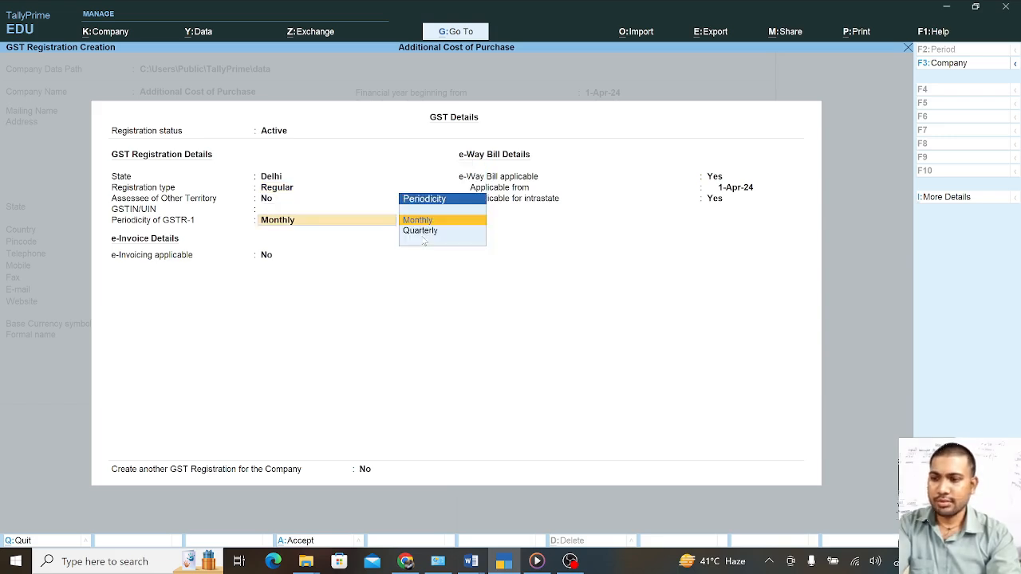
pyautogui.press('Return')
pyautogui.press('Return')
pyautogui.press('Return')
pyautogui.press('Return')
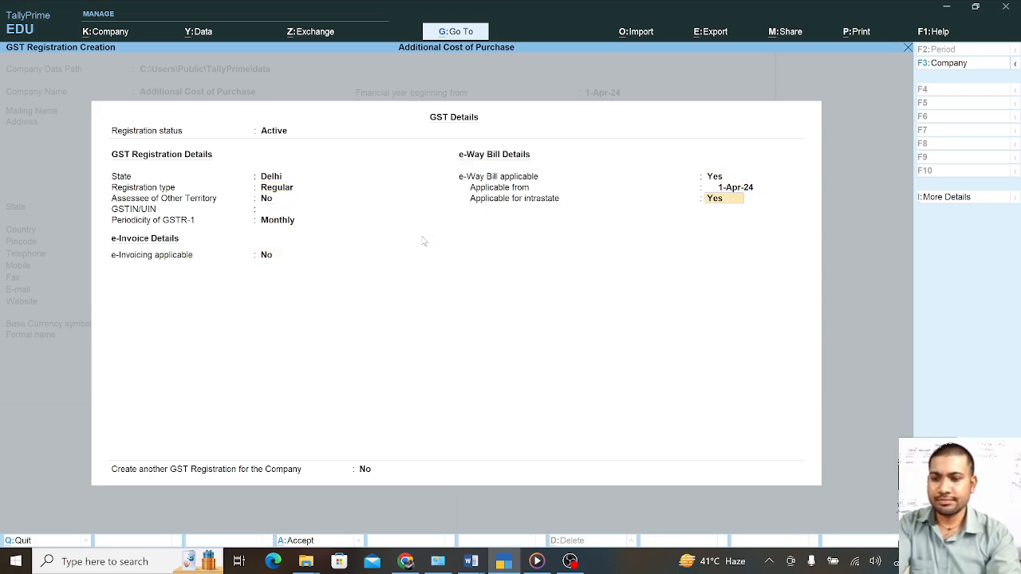
pyautogui.press('Return')
pyautogui.press('Return')
pyautogui.press('Return')
pyautogui.press('Return')
pyautogui.press('Return')
pyautogui.press('Return')
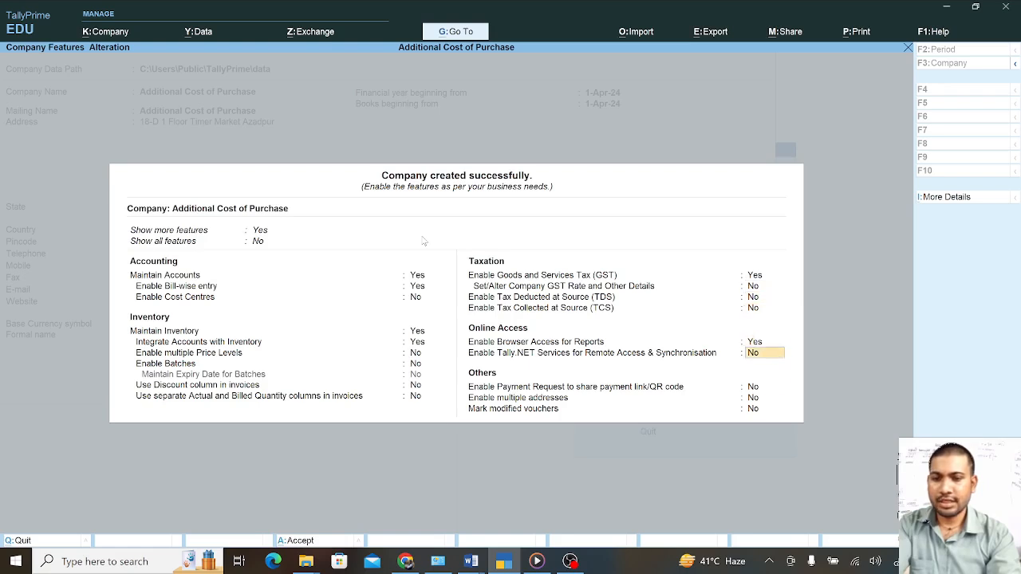
pyautogui.press('Return')
pyautogui.press('Return')
pyautogui.press('Return')
pyautogui.press('Return')
pyautogui.press('Return')
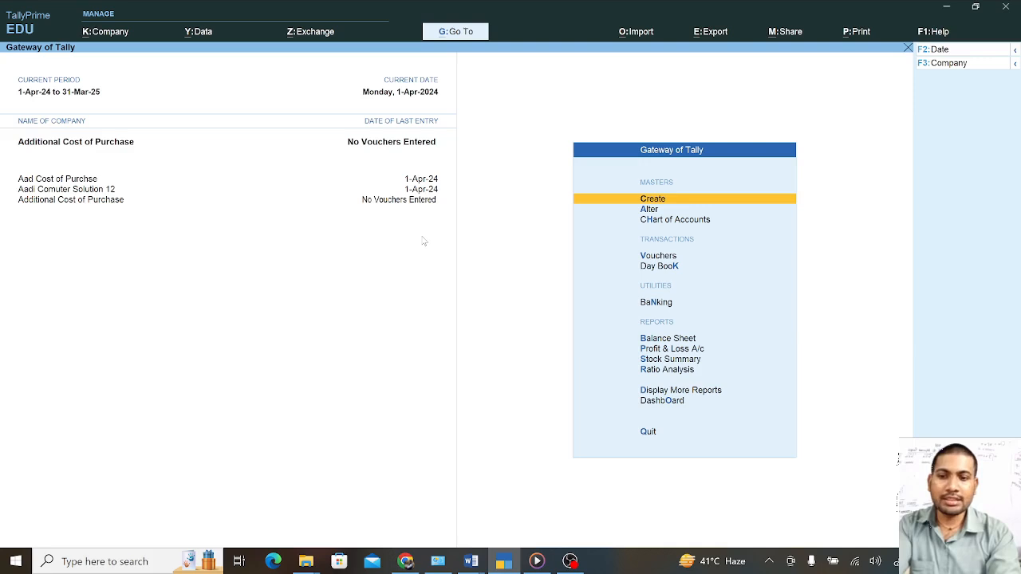
# Open a new Ledger Creation form from Create, then quit back out of it
pyautogui.press('Down')
pyautogui.press('Up')
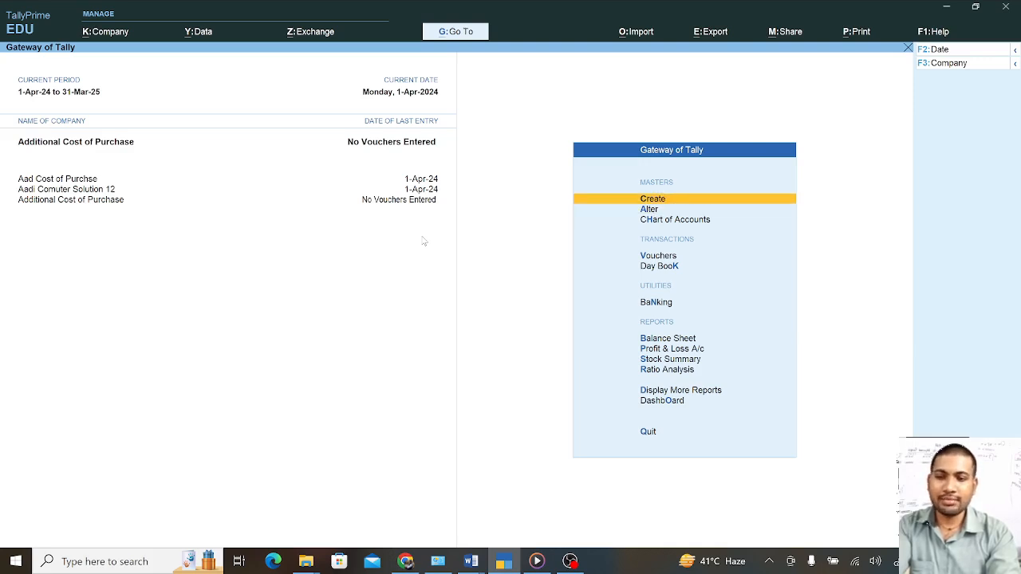
pyautogui.press('Return')
pyautogui.press('Down')
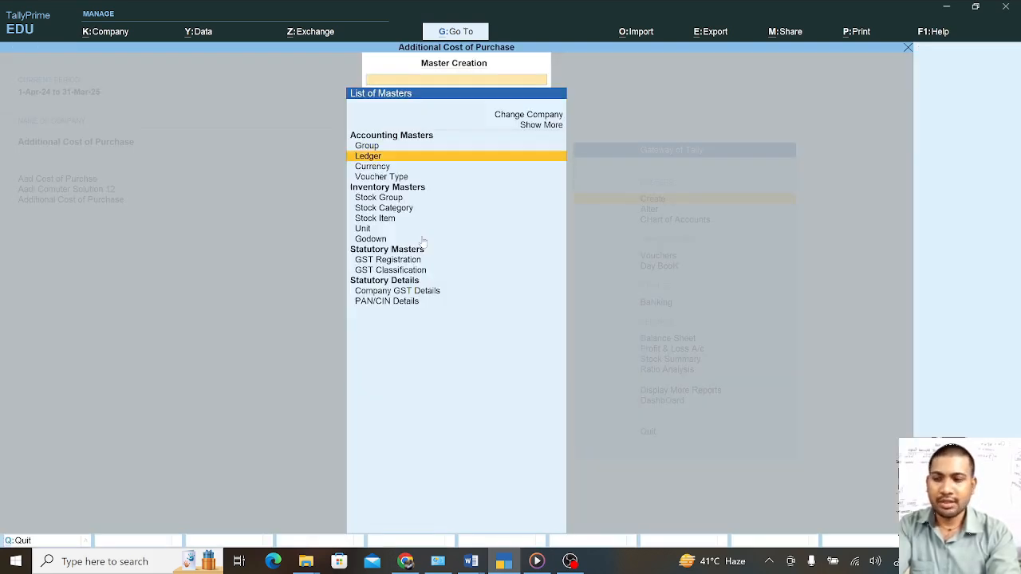
pyautogui.press('Return')
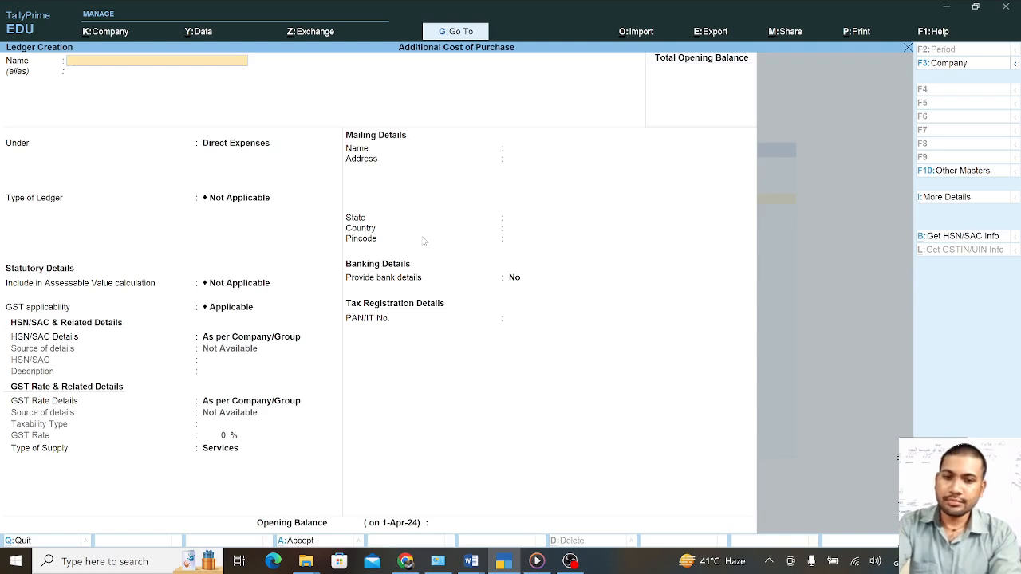
pyautogui.press('Escape')
pyautogui.press('y')
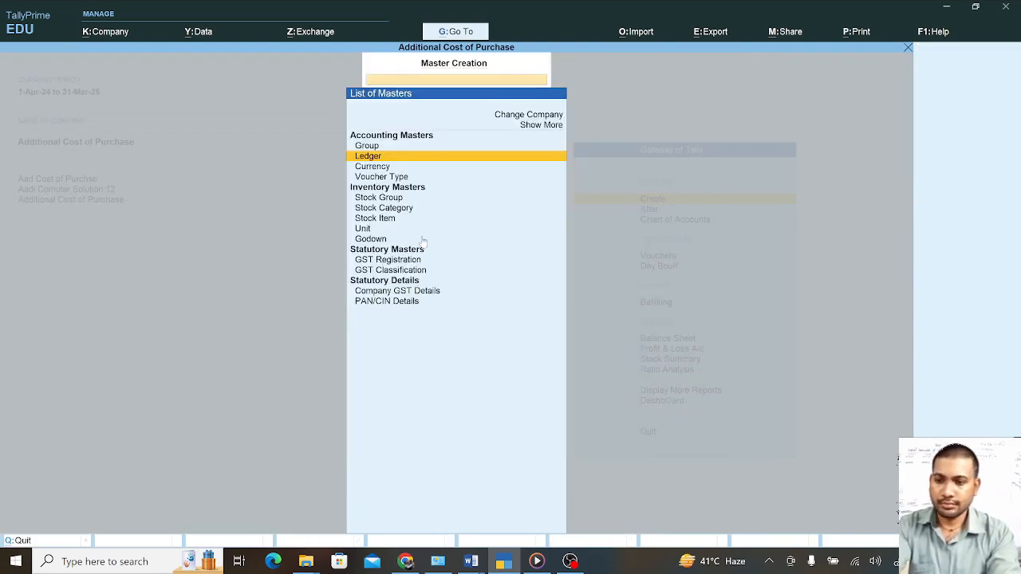
pyautogui.press('Escape')
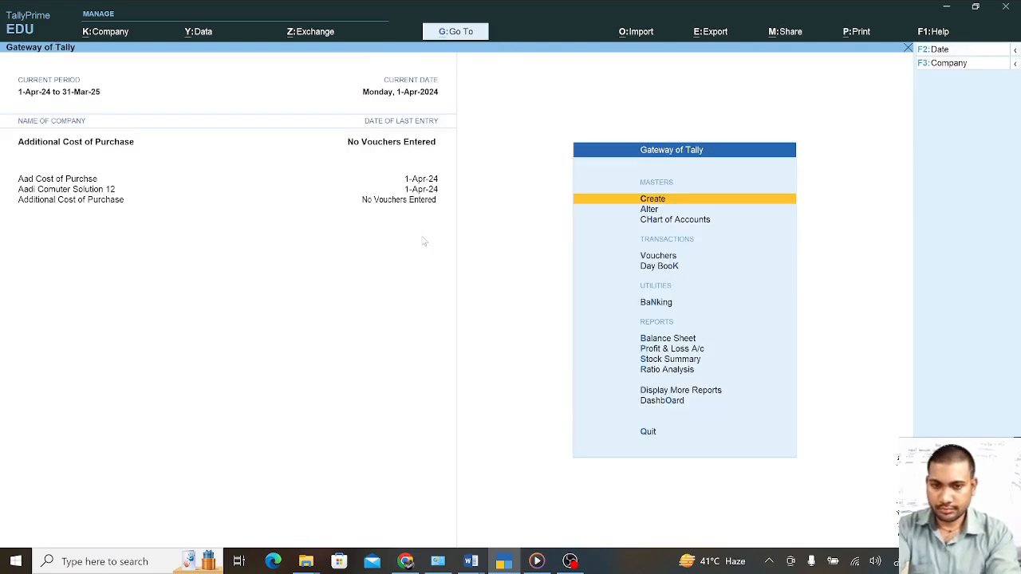
# Reopen Ledger Creation and decline the quit prompt to stay on the blank form
pyautogui.press('Return')
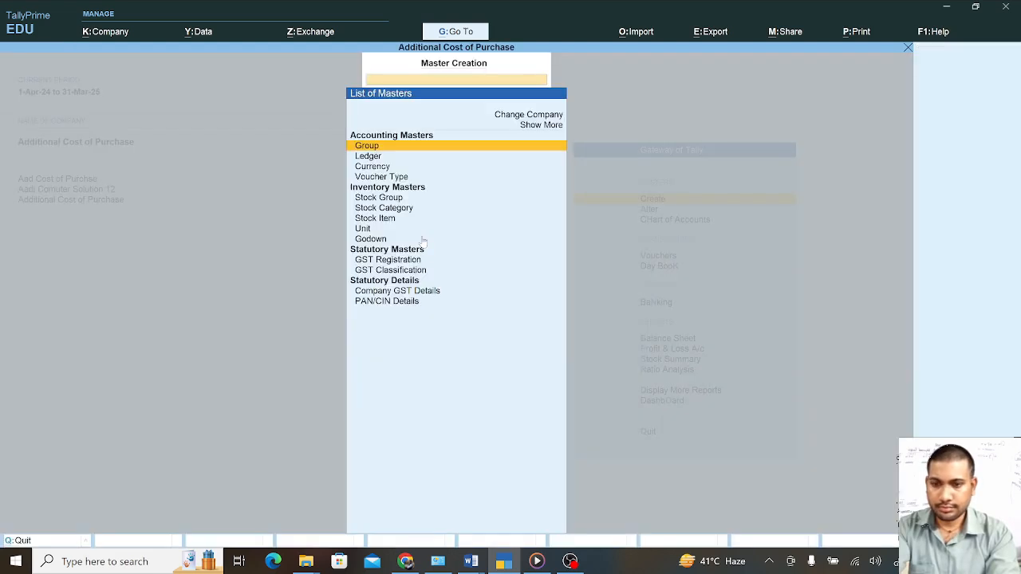
pyautogui.press('Down')
pyautogui.press('Return')
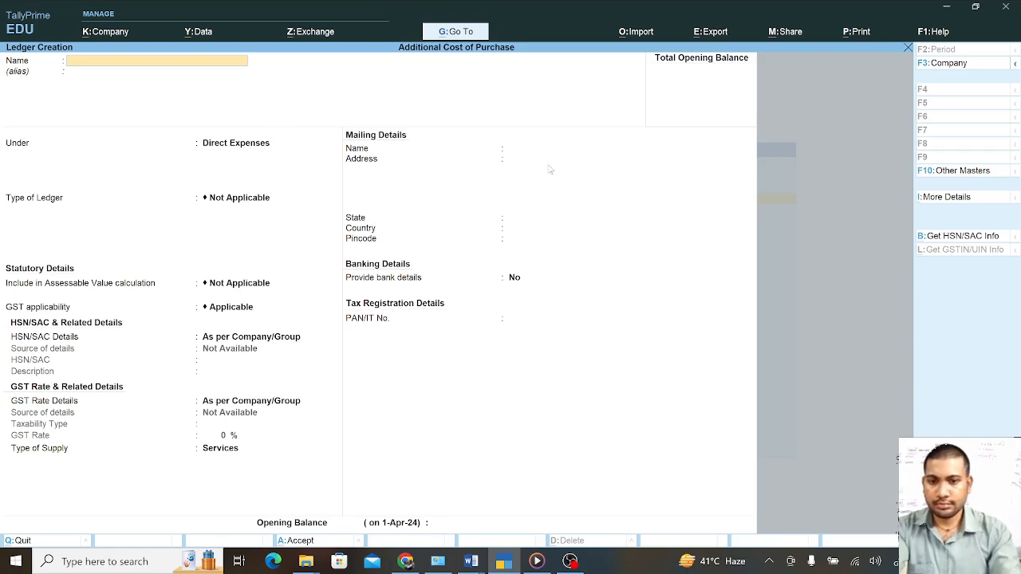
pyautogui.click(956, 174)
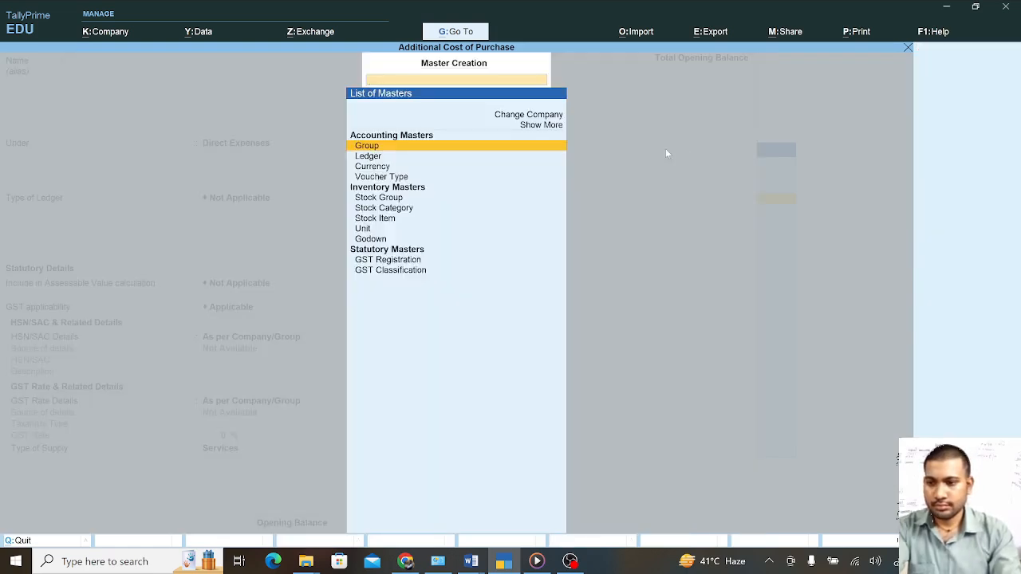
pyautogui.press('Down')
pyautogui.press('Return')
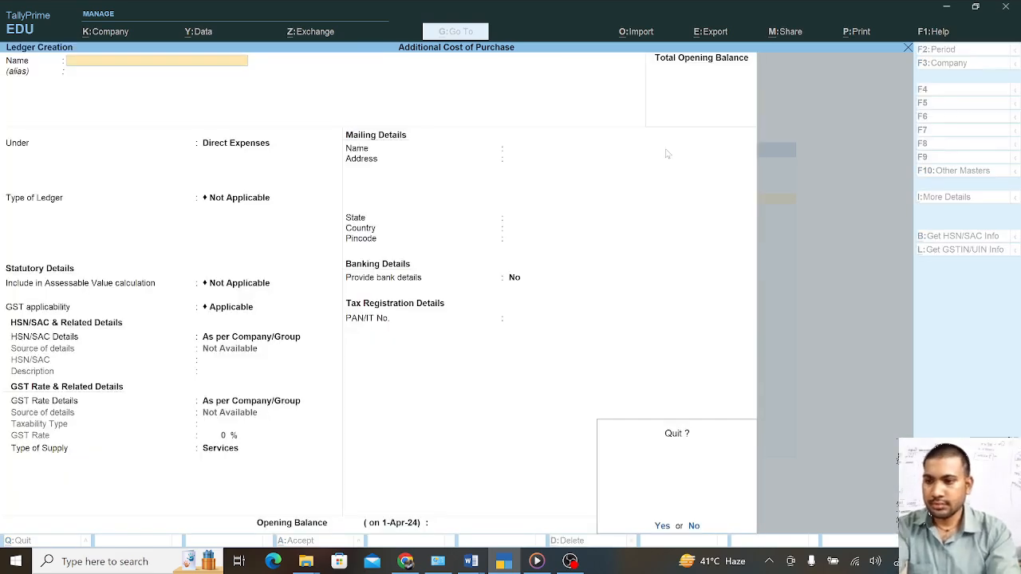
pyautogui.press('n')
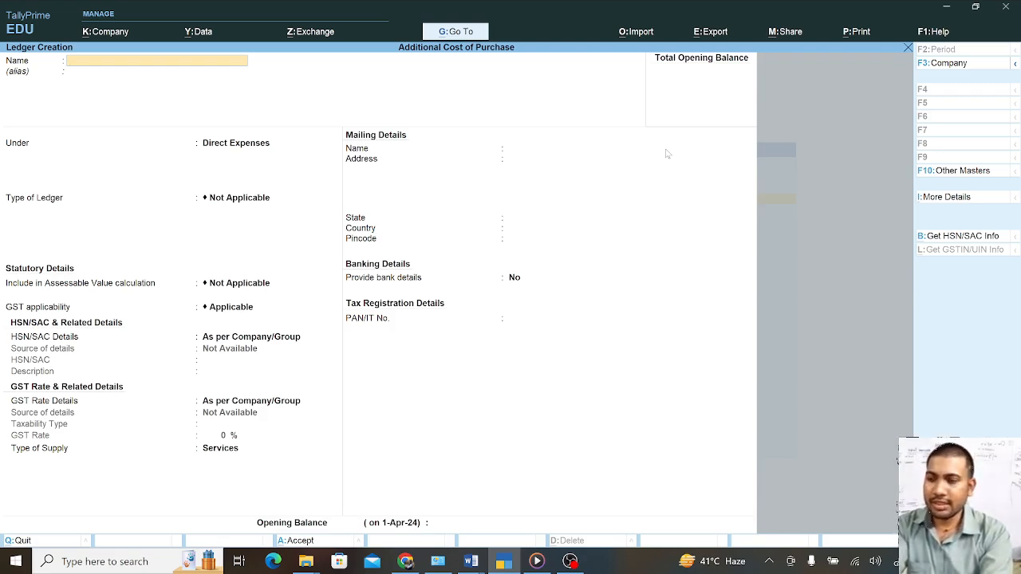
# Save a ledger named 'Aadi Computer' under Purchase Accounts, leaving other fields at defaults
pyautogui.write('Aadi')
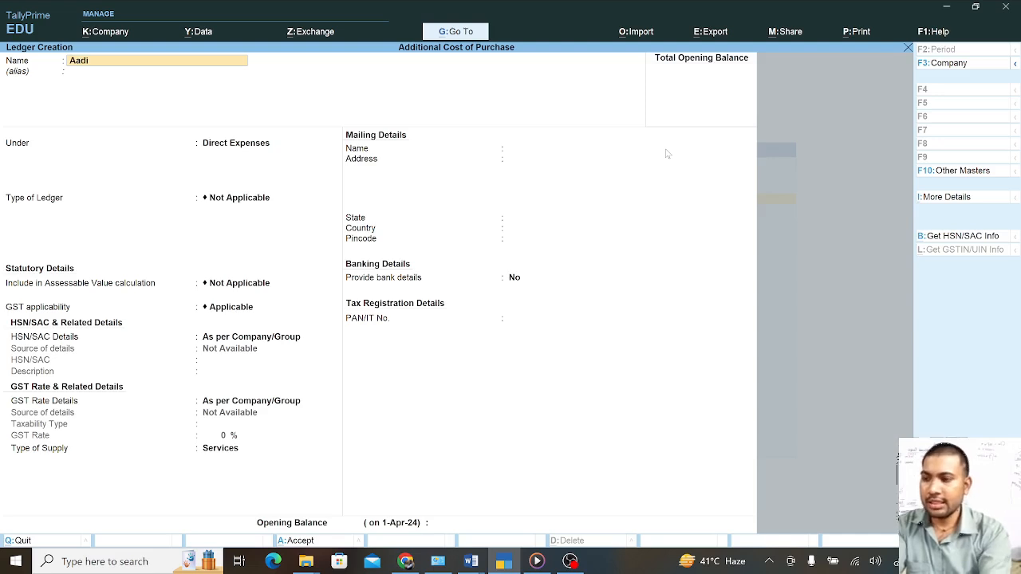
pyautogui.write(' Computer')
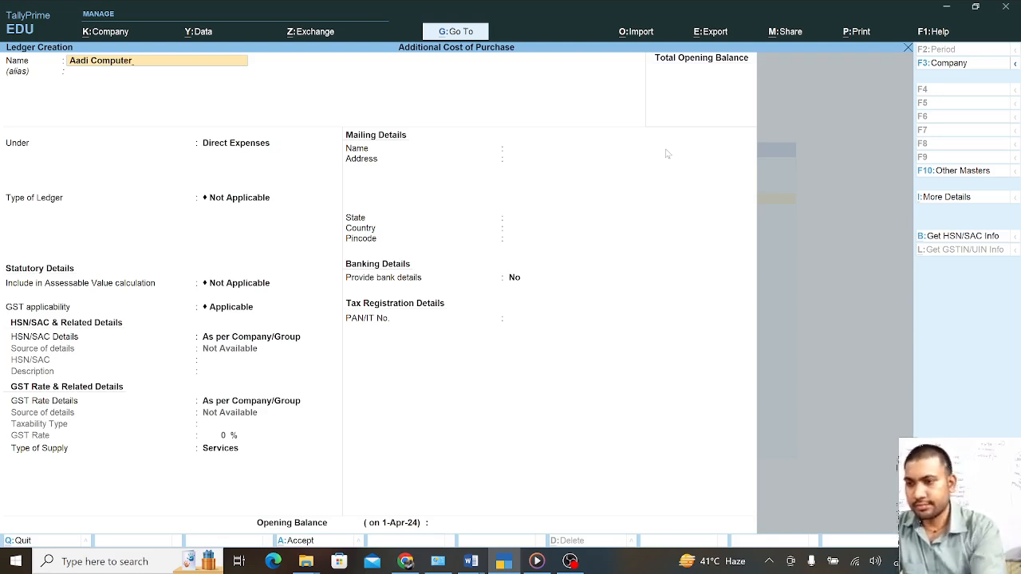
pyautogui.press('Return')
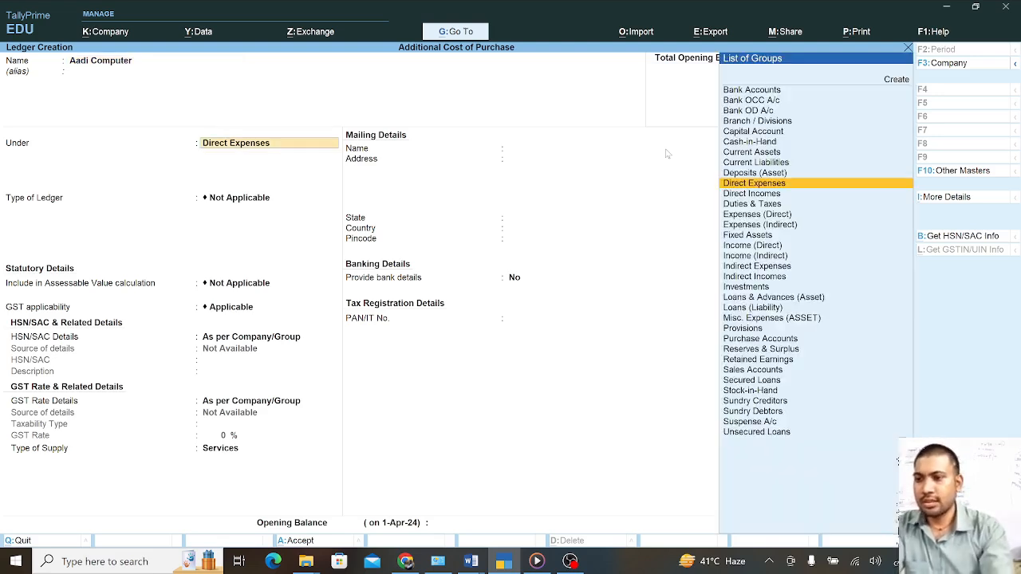
pyautogui.write('u')
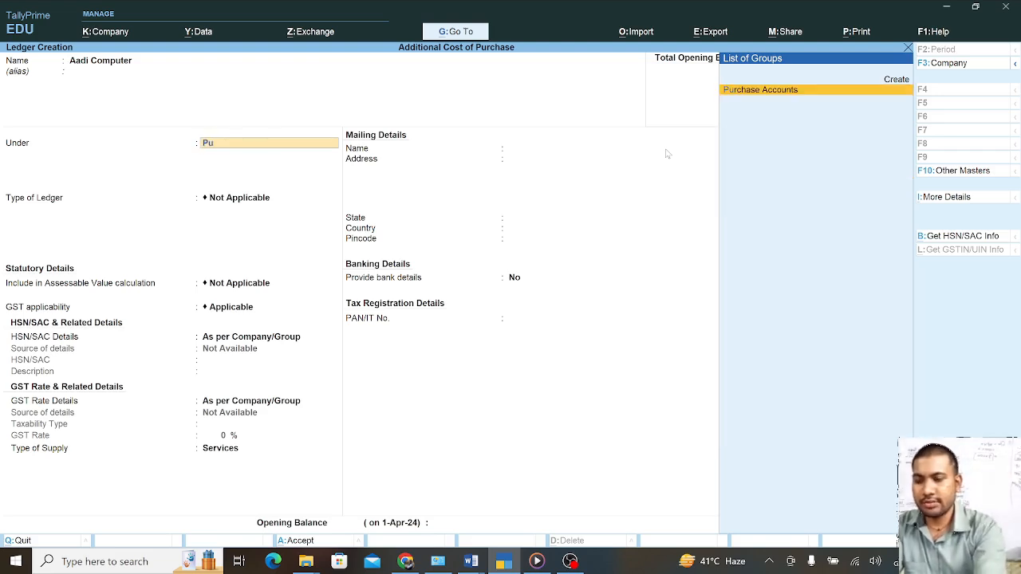
pyautogui.press('Return')
pyautogui.press('Return')
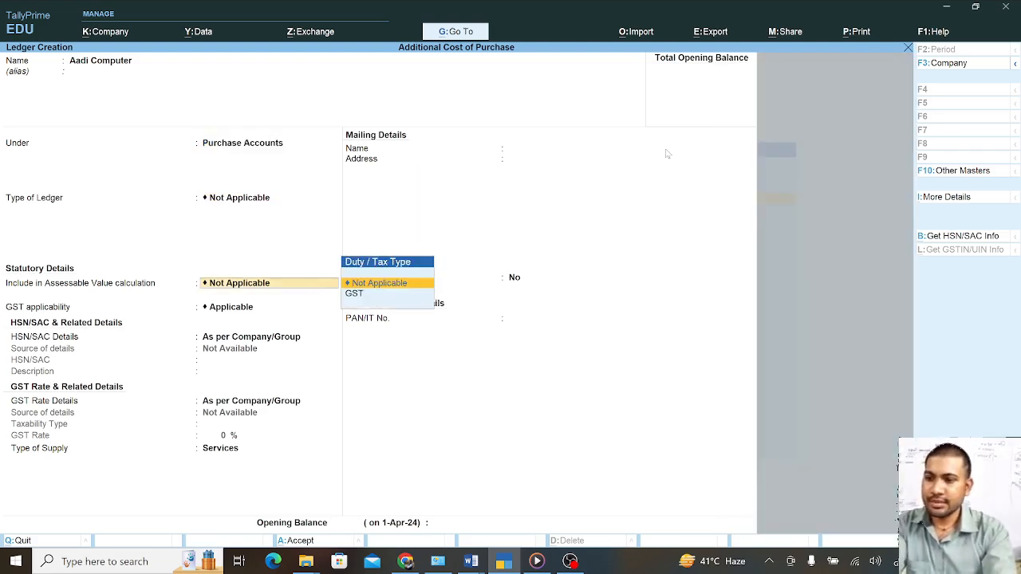
pyautogui.press('Return')
pyautogui.press('Return')
pyautogui.press('Return')
pyautogui.press('Return')
pyautogui.press('Return')
pyautogui.press('Return')
pyautogui.press('Return')
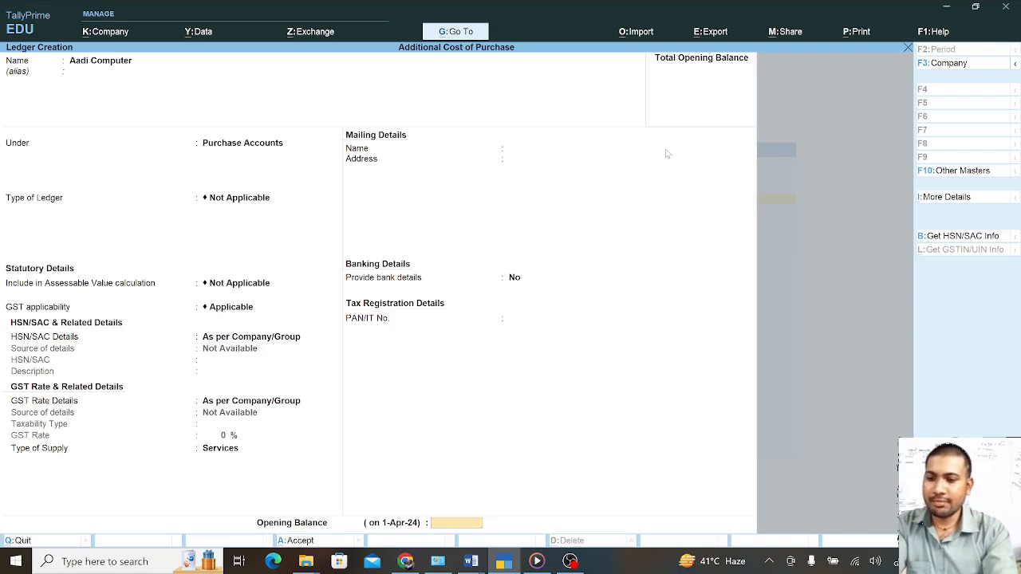
pyautogui.press('Return')
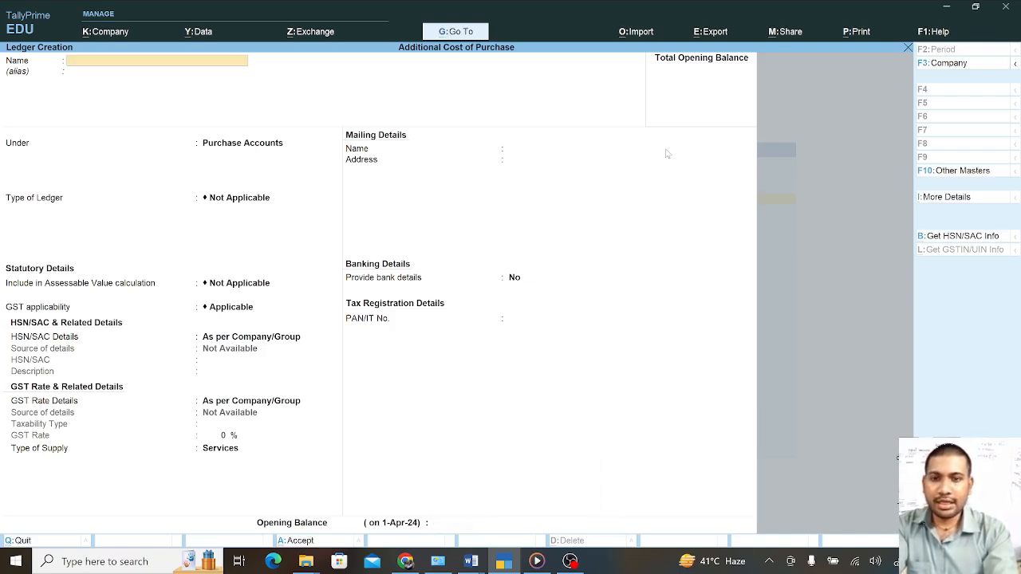
# Save a ledger named 'Purchse' under Purchase Accounts with all other fields at their defaults
pyautogui.write('Pu')
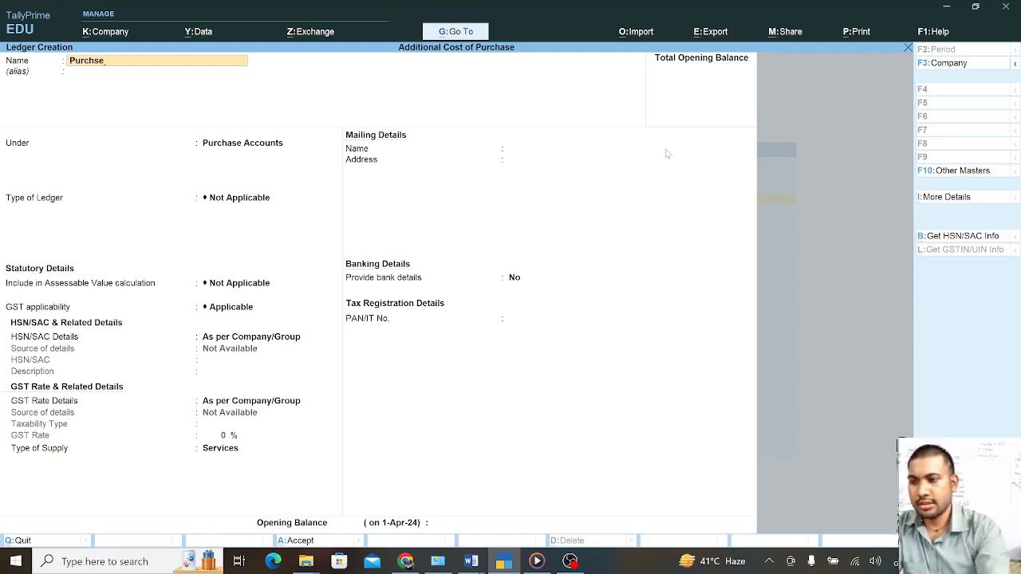
pyautogui.write('rchse')
pyautogui.press('Return')
pyautogui.press('Return')
pyautogui.press('Return')
pyautogui.press('Return')
pyautogui.press('Return')
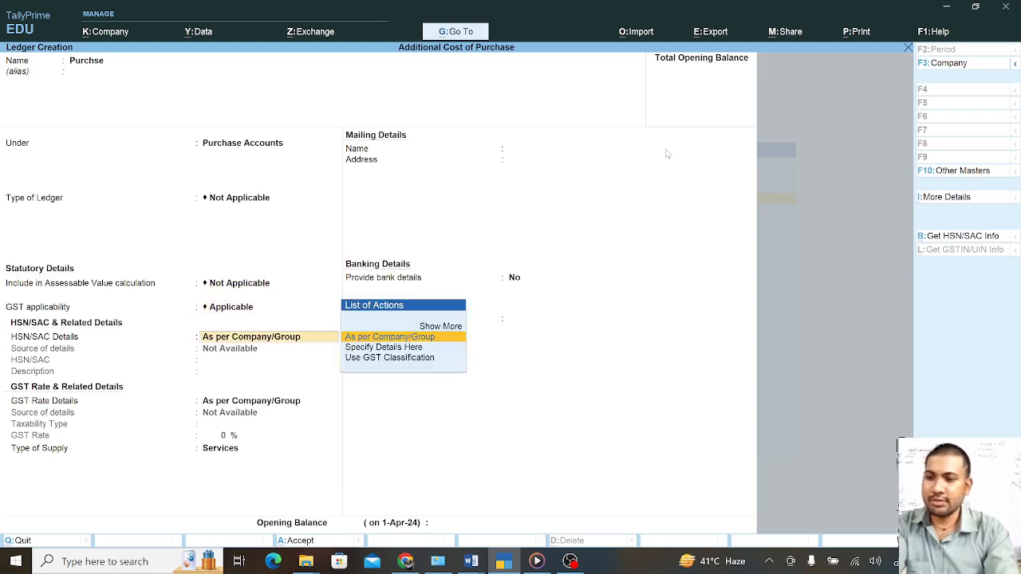
pyautogui.press('Return')
pyautogui.press('Return')
pyautogui.press('Return')
pyautogui.press('Return')
pyautogui.press('Return')
pyautogui.press('Return')
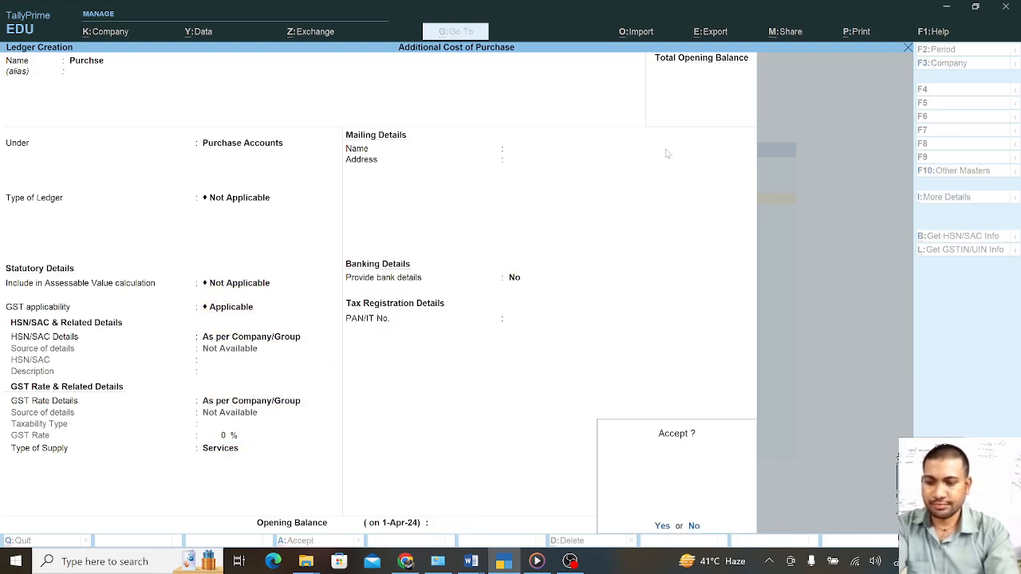
pyautogui.press('Return')
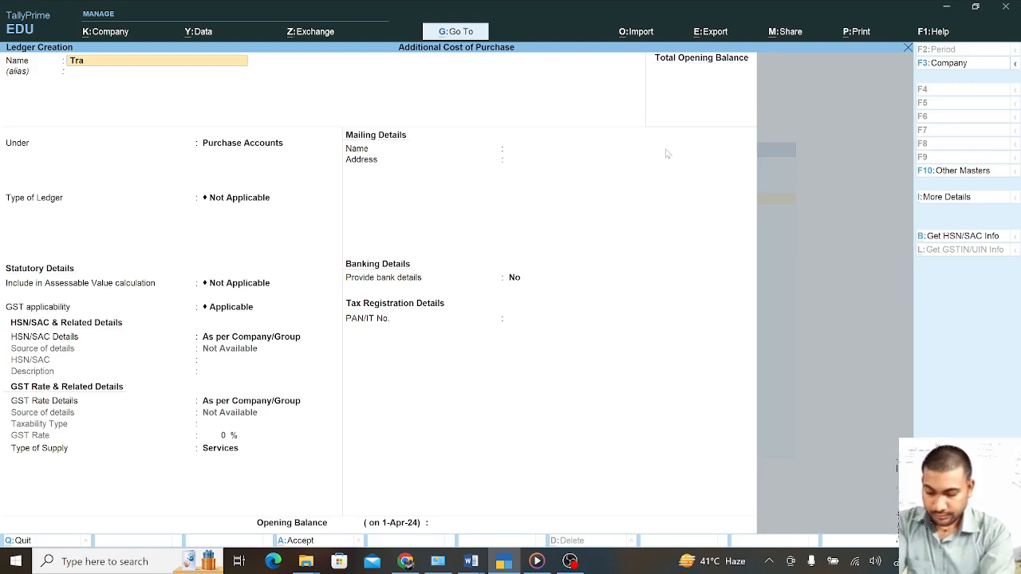
# Name the ledger 'Transport Charges', group it under Direct Expenses, and keep default GST settings
pyautogui.write('n')
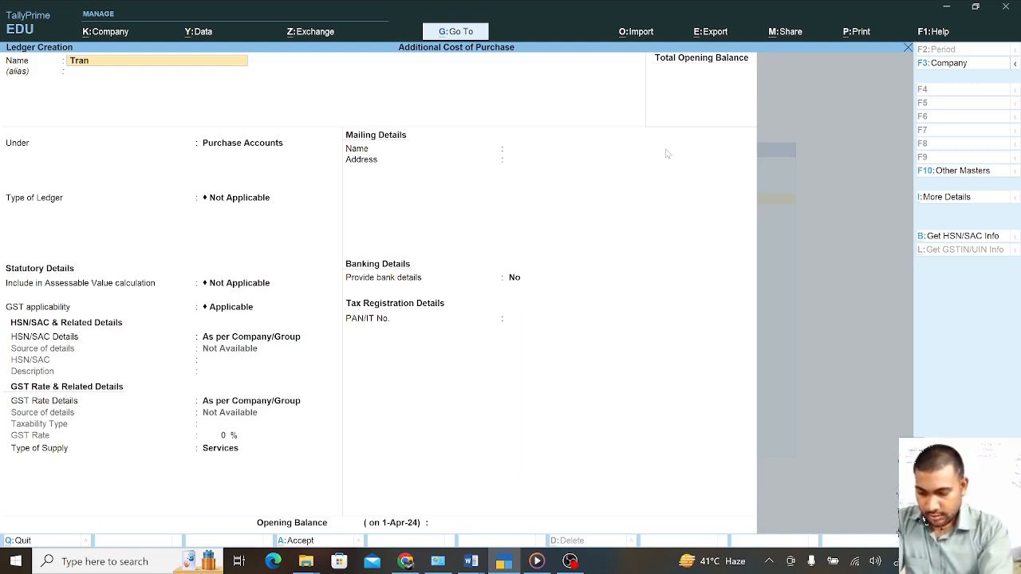
pyautogui.write('s')
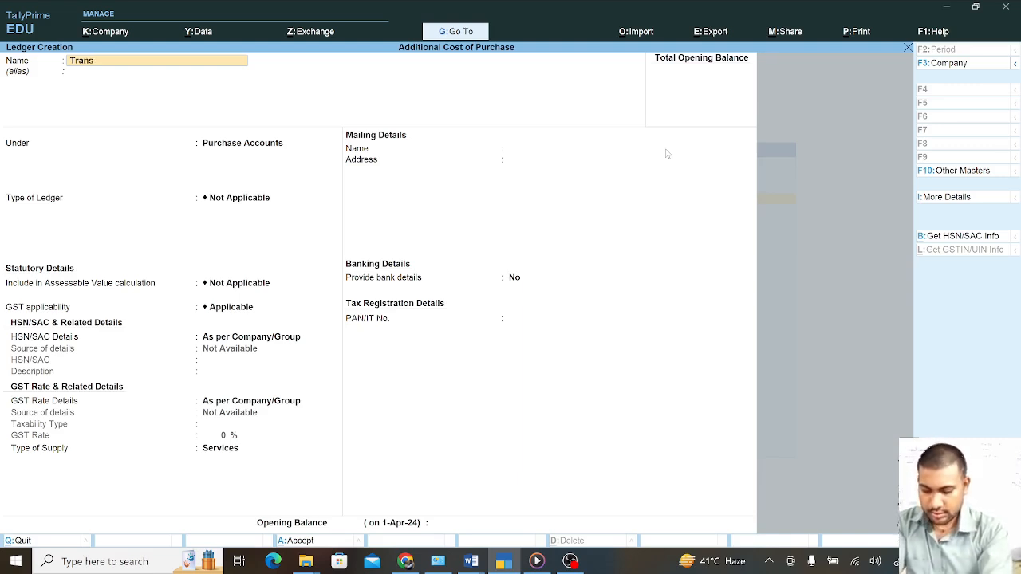
pyautogui.write('port')
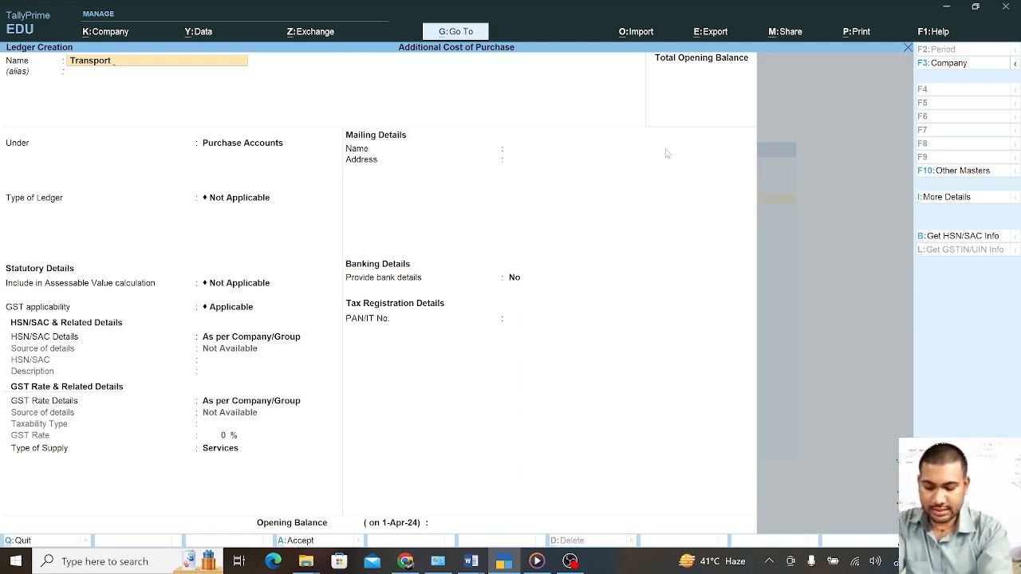
pyautogui.write(' ch')
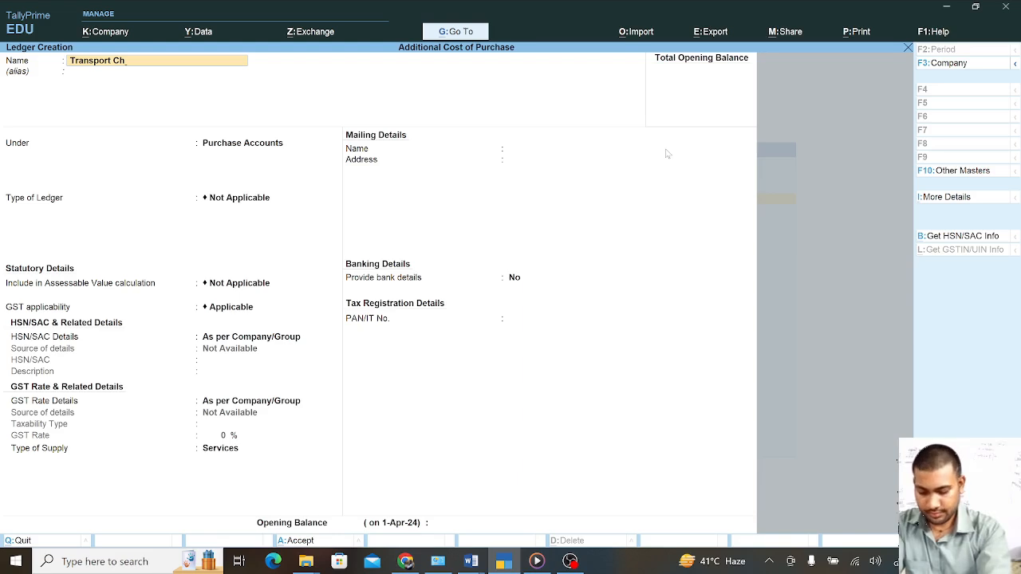
pyautogui.write('ar')
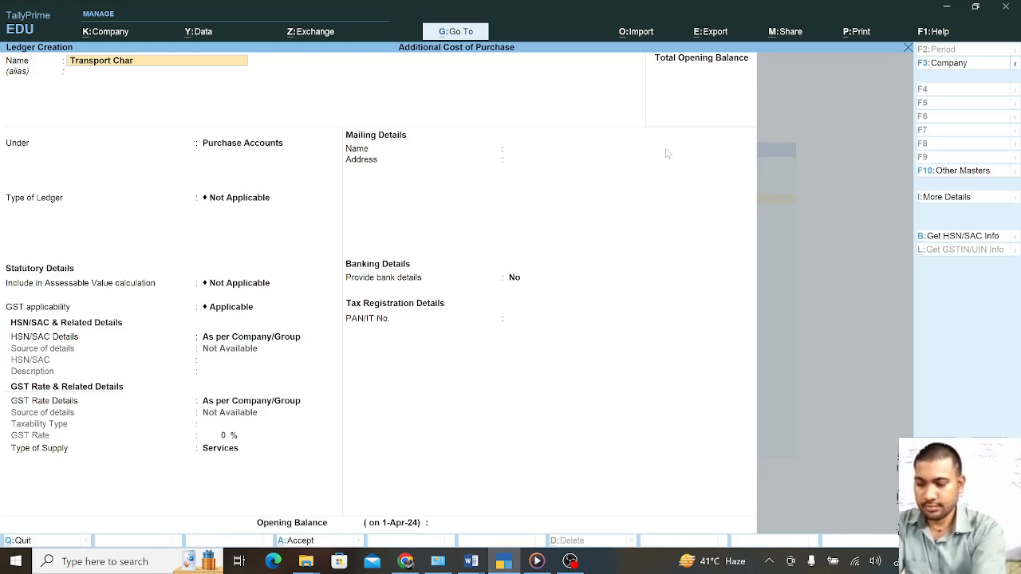
pyautogui.write('ge')
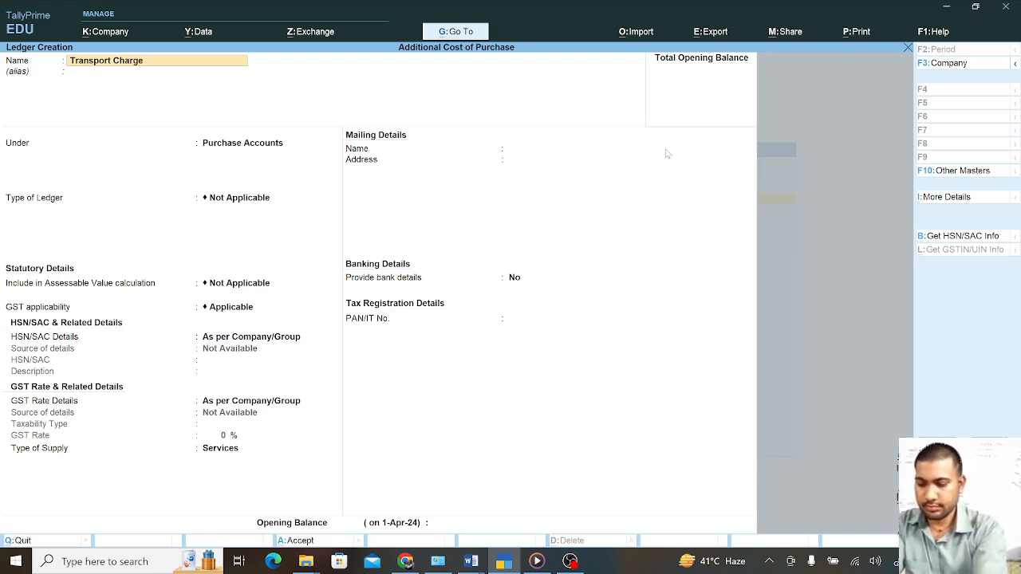
pyautogui.write('s')
pyautogui.press('Return')
pyautogui.press('Return')
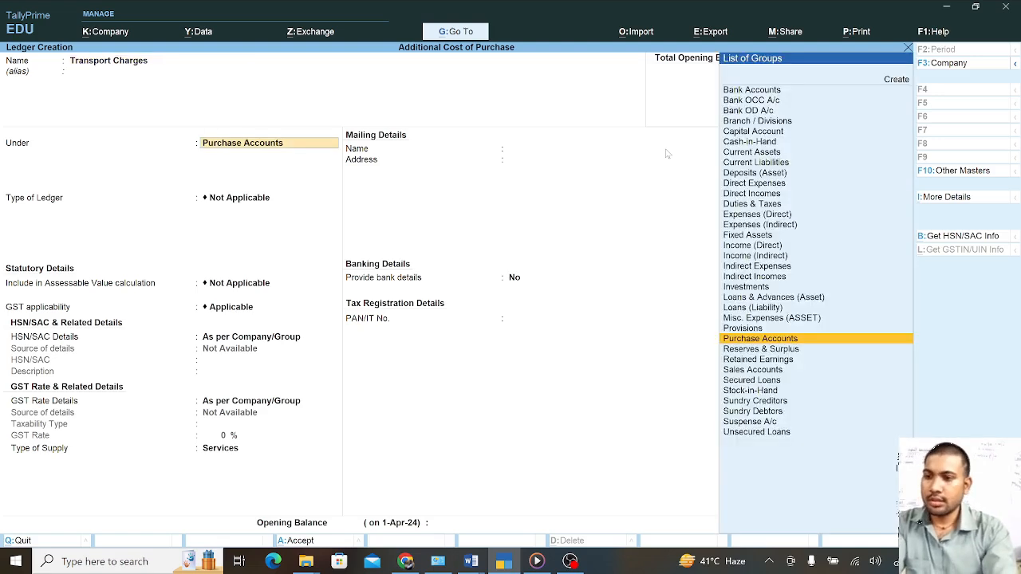
pyautogui.write('D')
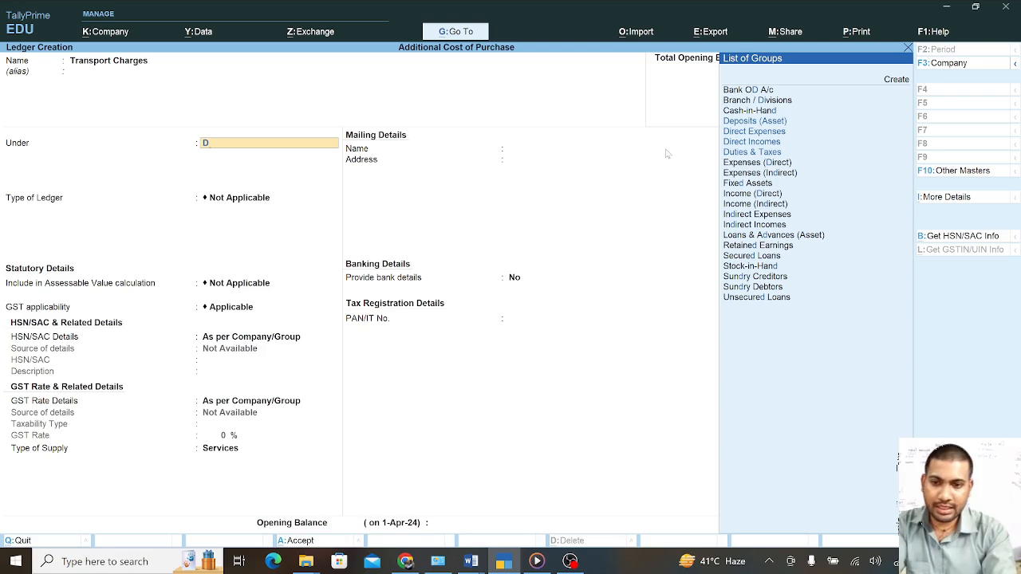
pyautogui.press('Down')
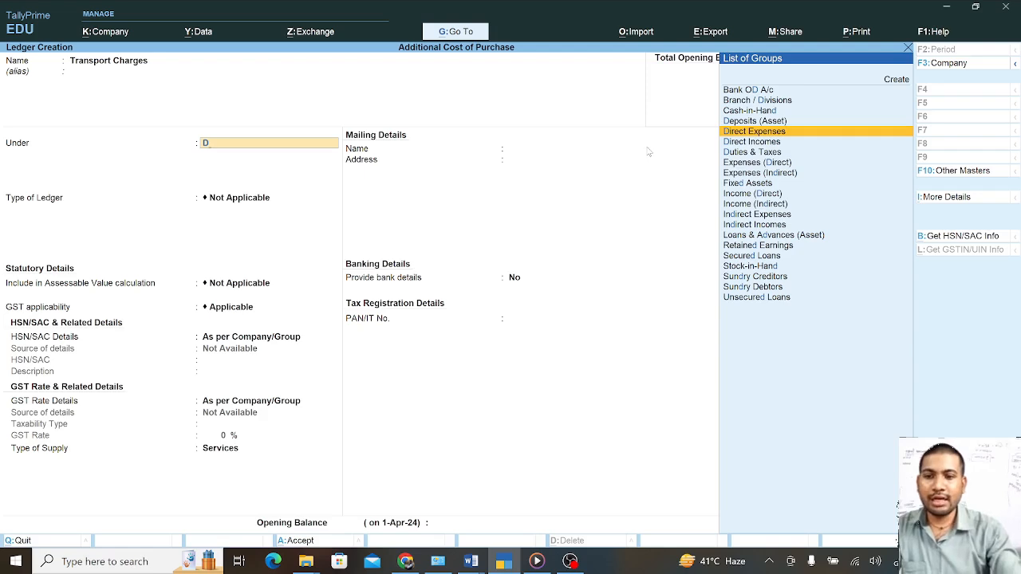
pyautogui.press('Return')
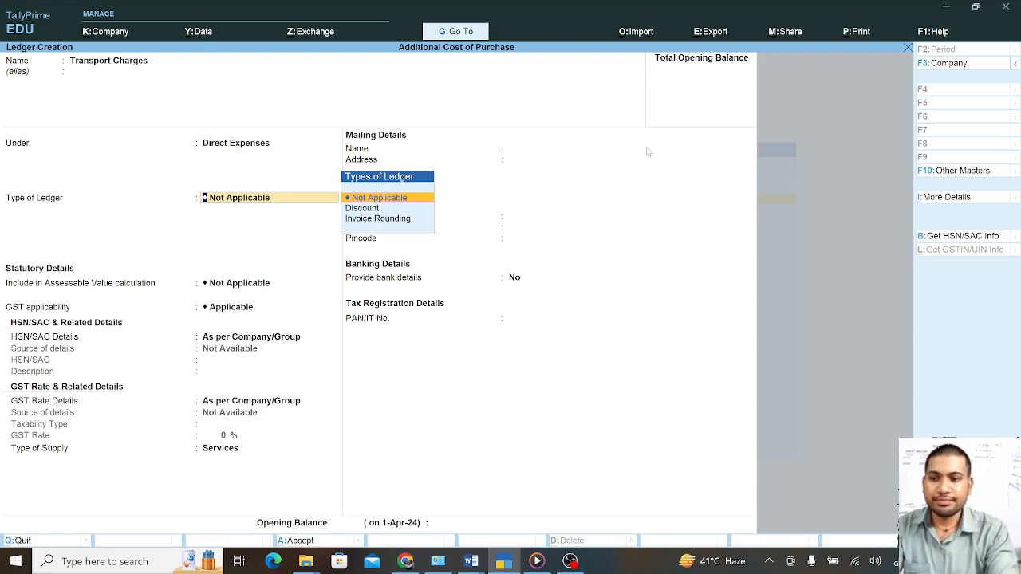
pyautogui.press('Return')
pyautogui.press('Return')
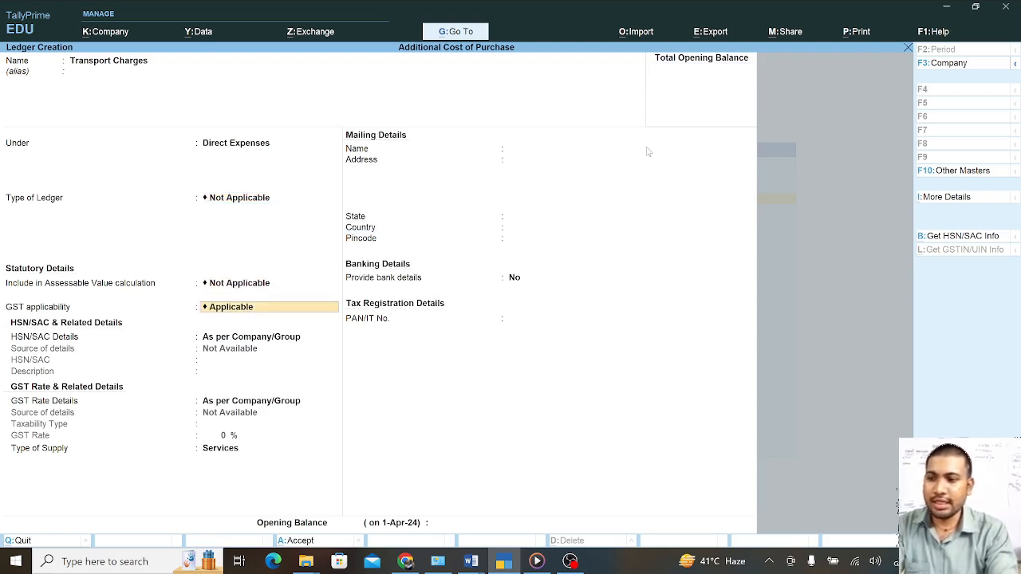
pyautogui.press('Return')
pyautogui.press('Return')
pyautogui.press('Return')
pyautogui.press('Return')
pyautogui.press('Return')
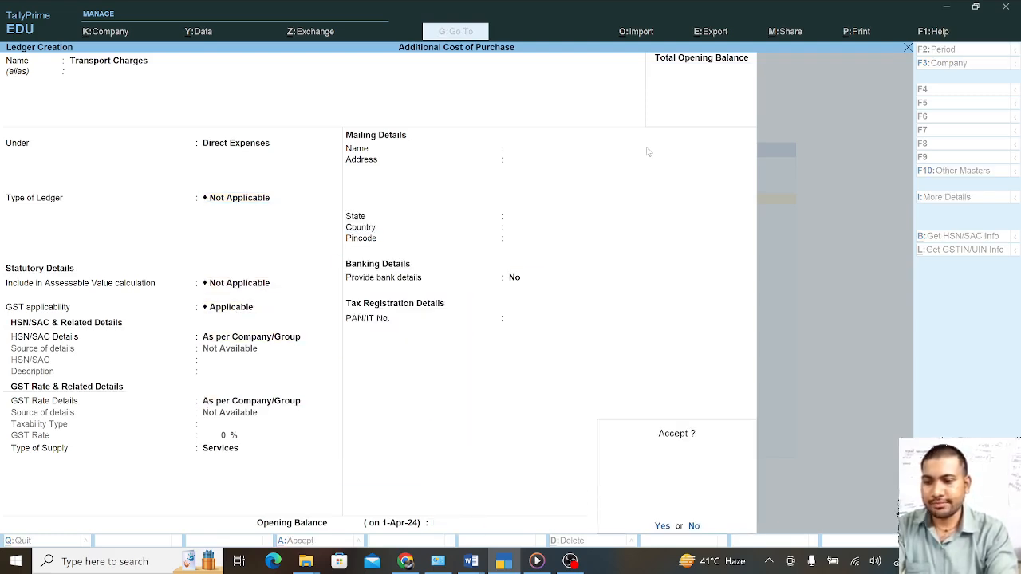
pyautogui.press('Return')
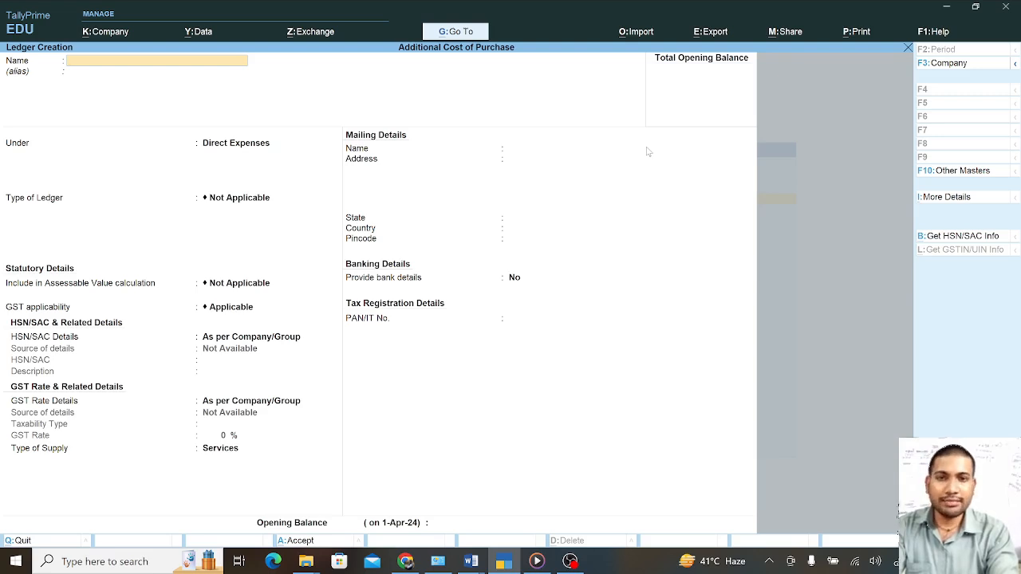
# Save a stock group named 'Computer Accessories' under Primary, then return to the masters list
pyautogui.press('Escape')
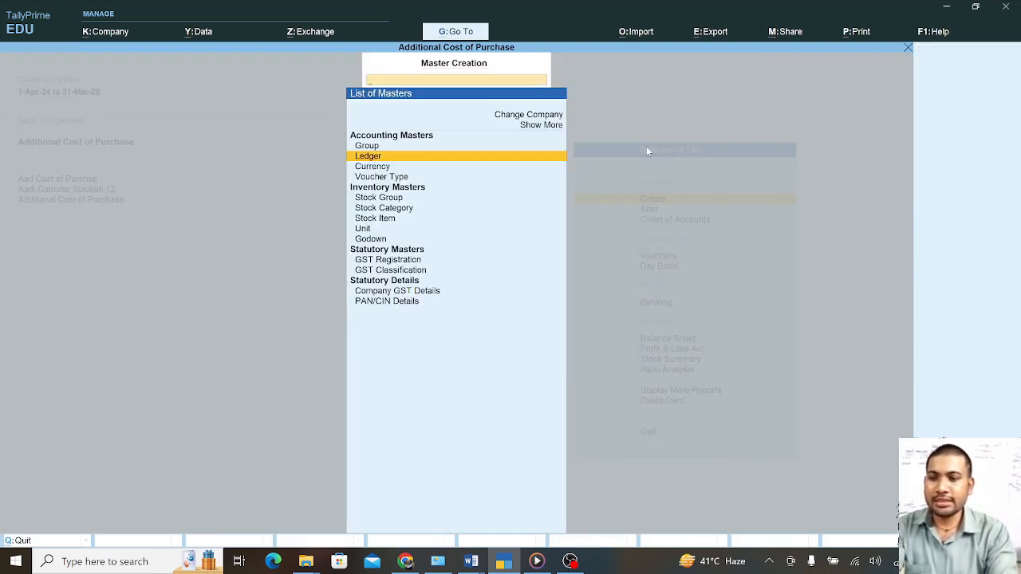
pyautogui.press('Down')
pyautogui.press('Down')
pyautogui.press('Down')
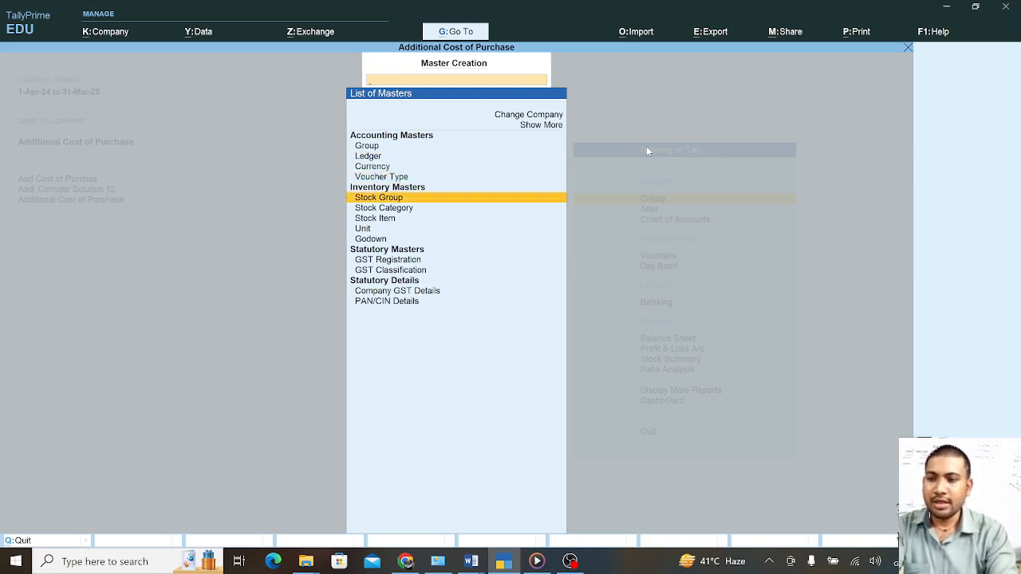
pyautogui.press('Return')
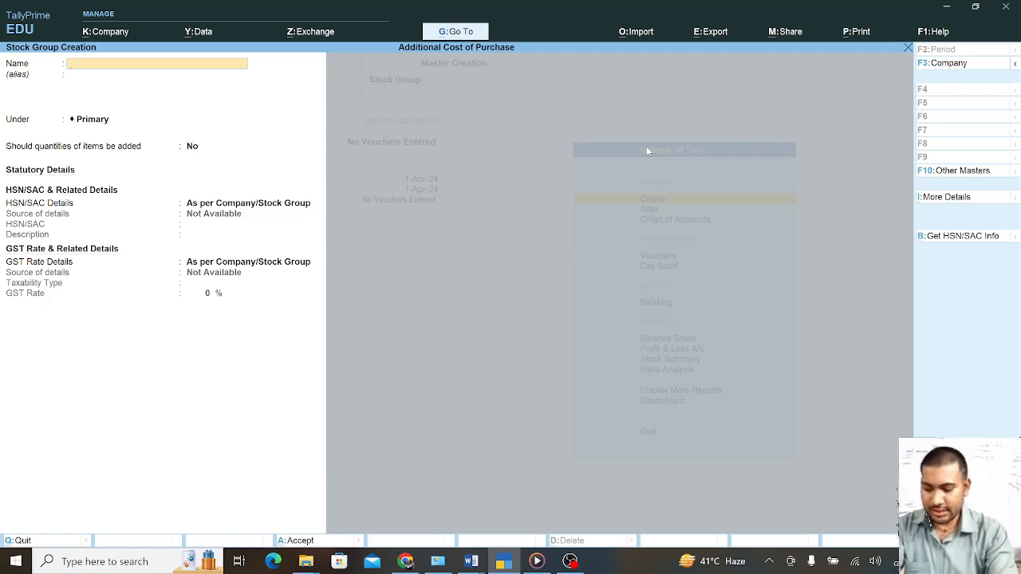
pyautogui.write('Co')
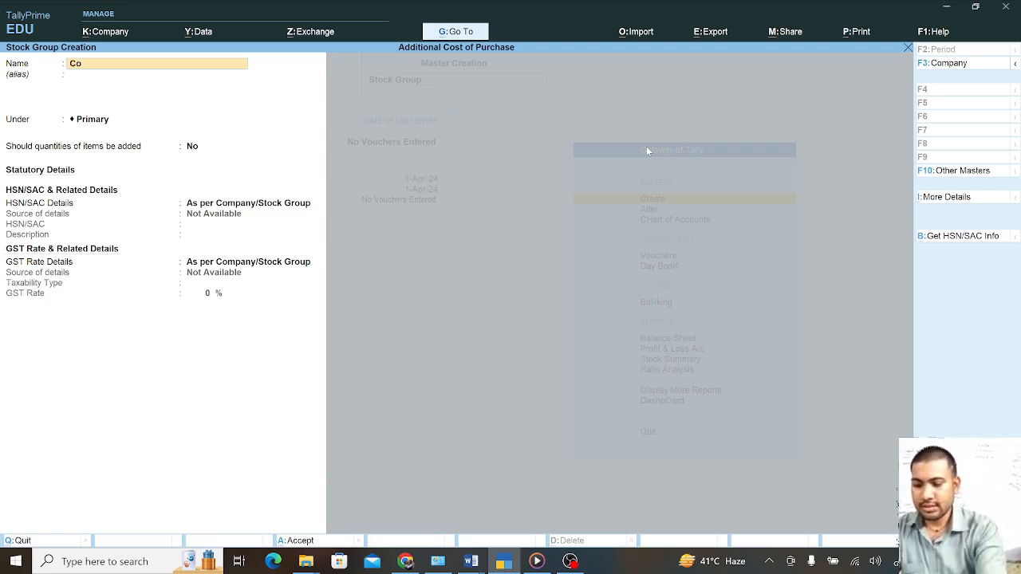
pyautogui.write('mputer')
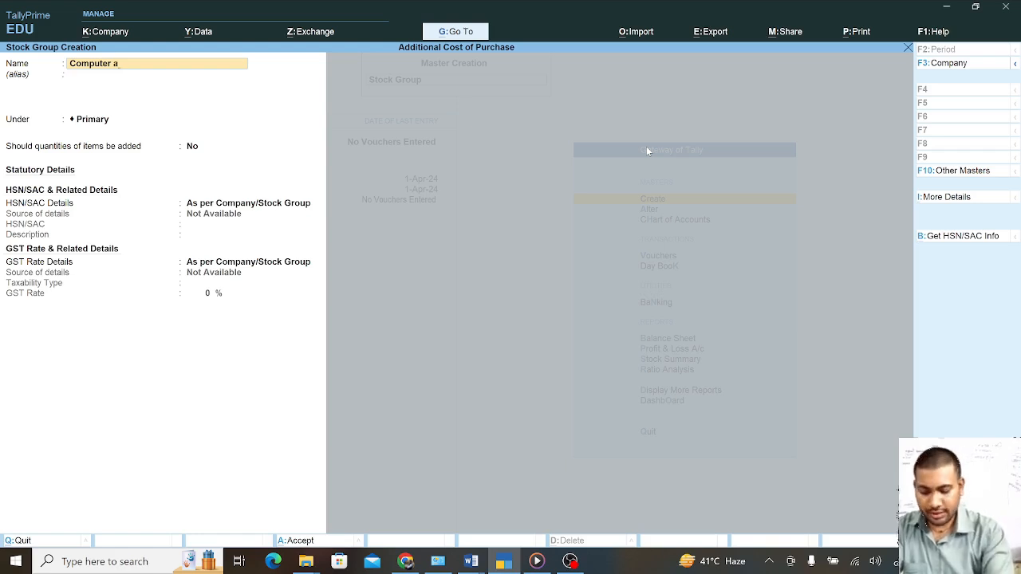
pyautogui.write('acc')
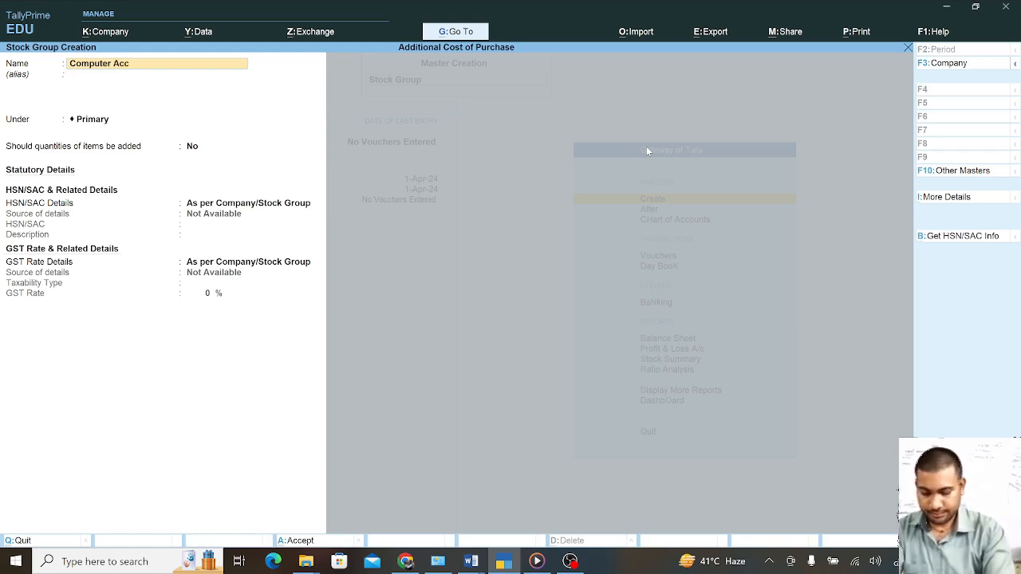
pyautogui.write('e')
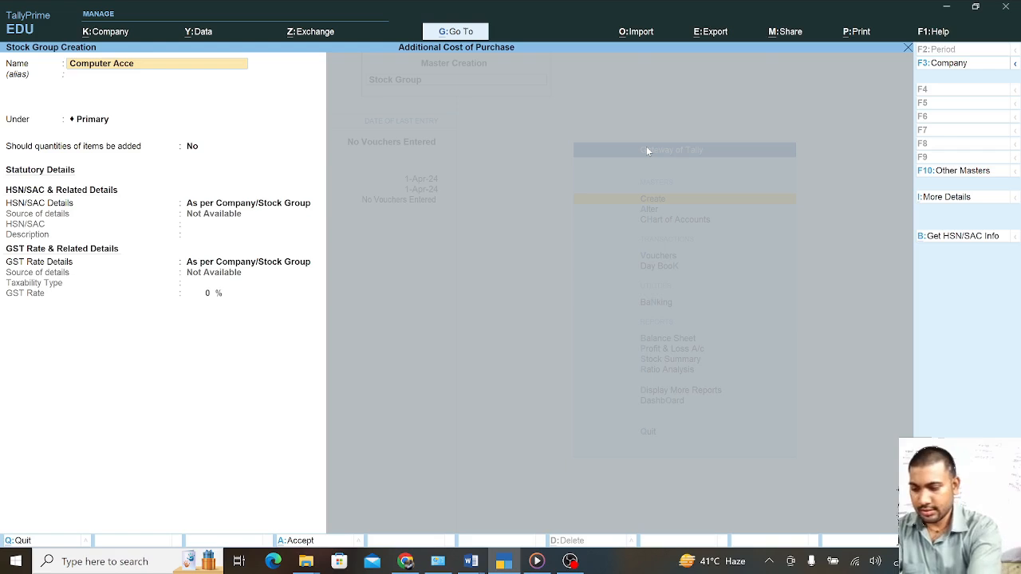
pyautogui.write('ssori')
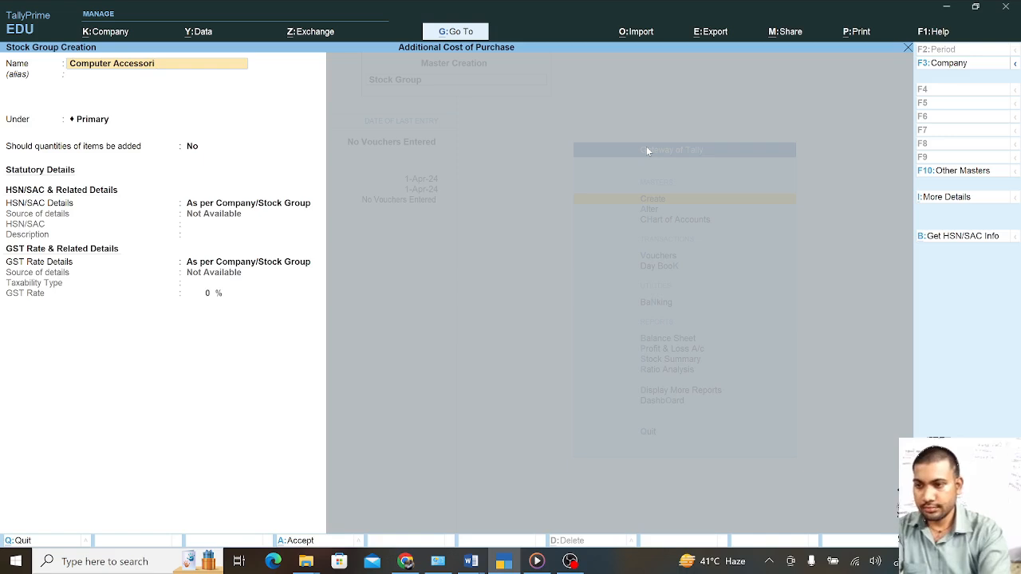
pyautogui.write('es')
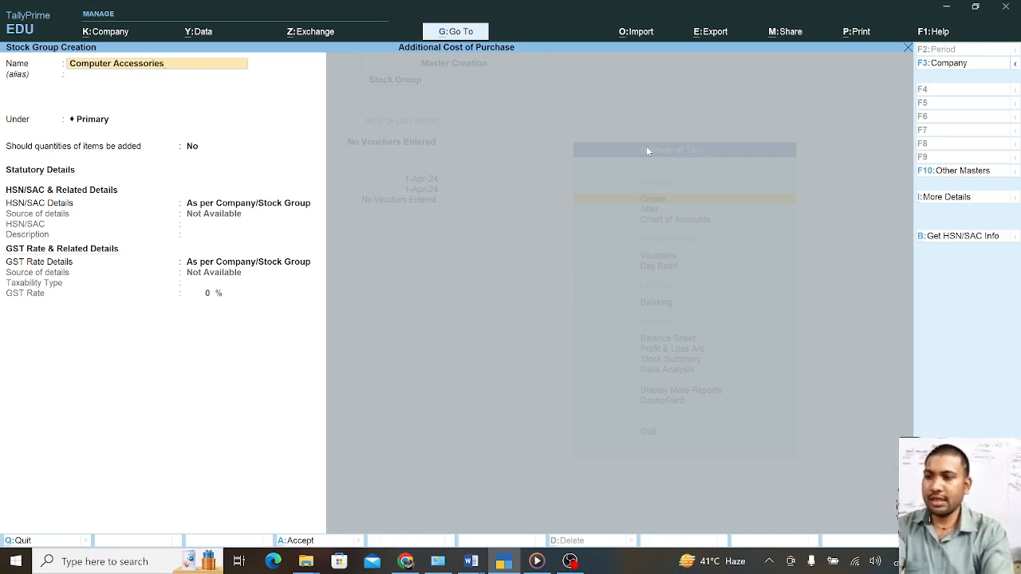
pyautogui.press('Return')
pyautogui.press('Return')
pyautogui.press('Return')
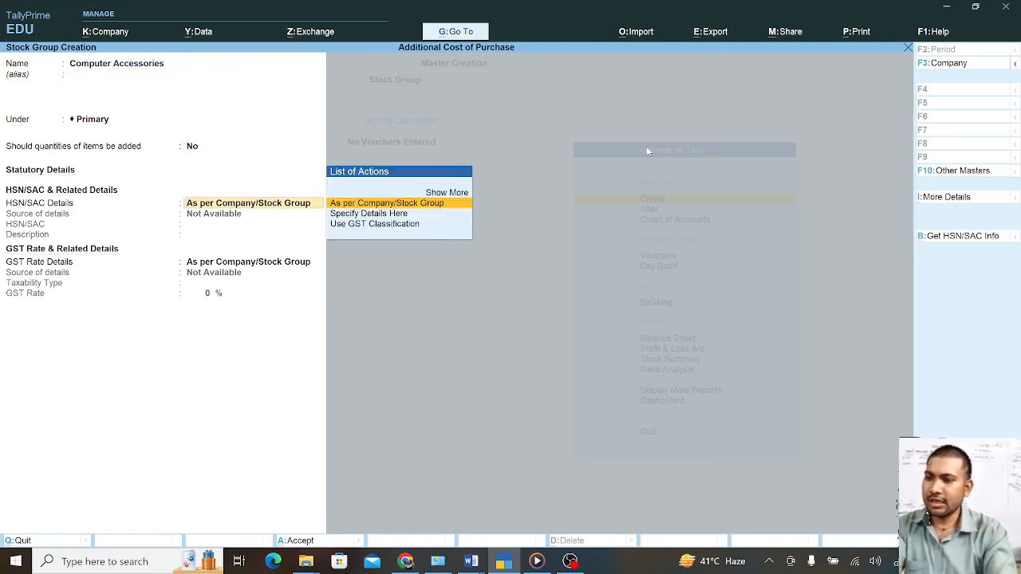
pyautogui.press('Return')
pyautogui.press('Return')
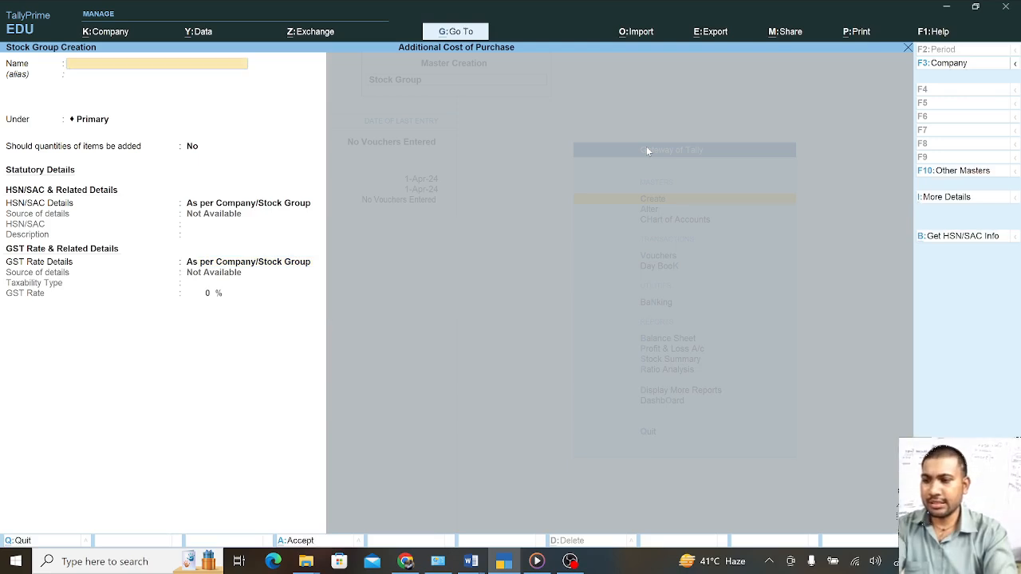
pyautogui.press('Escape')
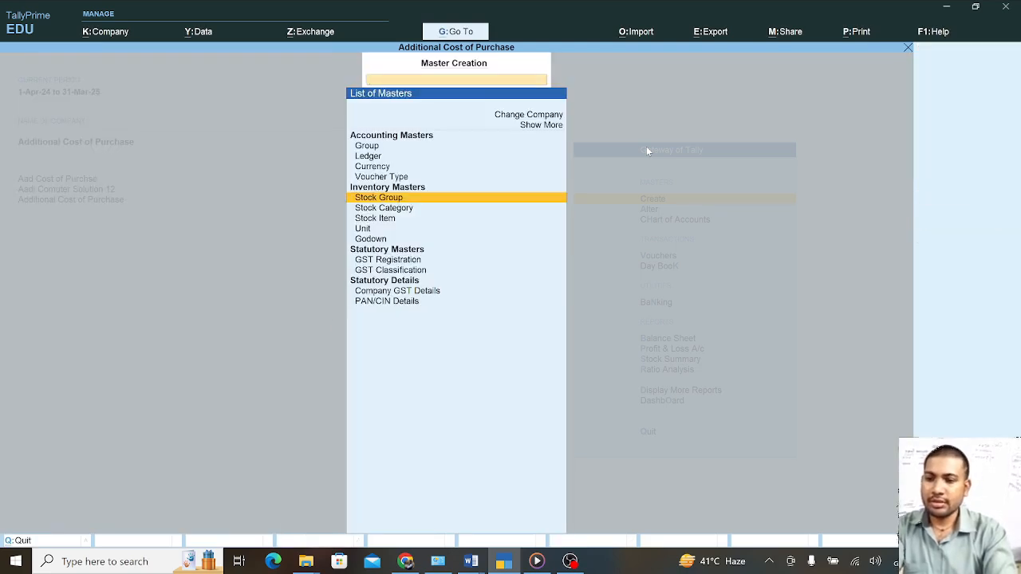
# Create stock item Keyboard under Computer Accessories with a newly created pcs unit
pyautogui.press('Down')
pyautogui.press('Down')
pyautogui.press('Return')
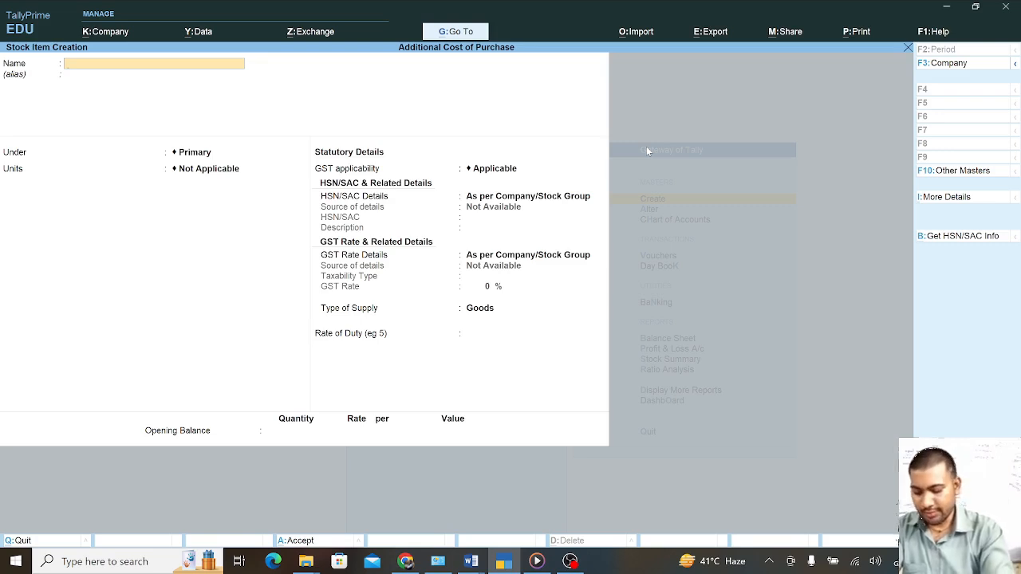
pyautogui.write('Ke')
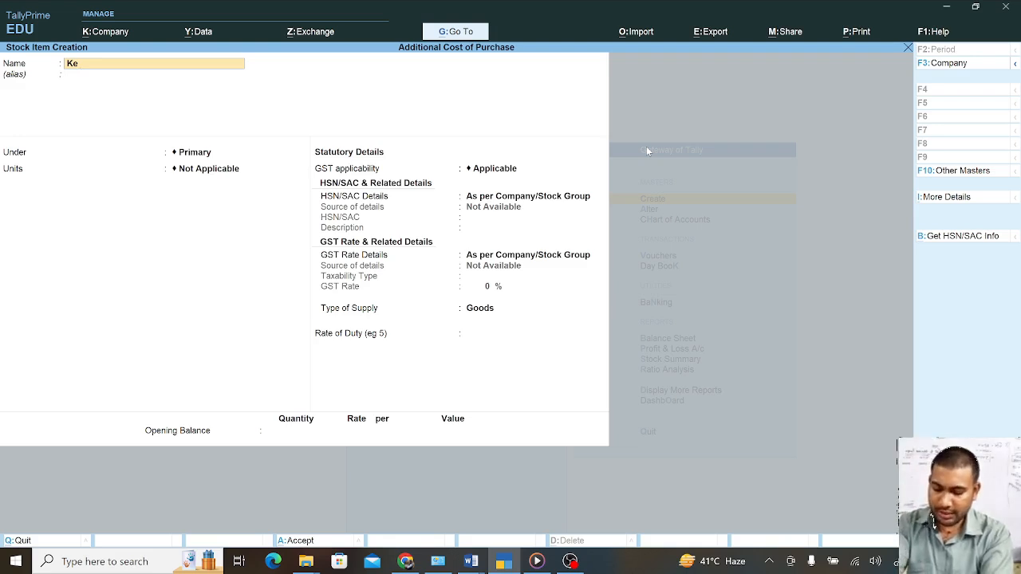
pyautogui.write('y')
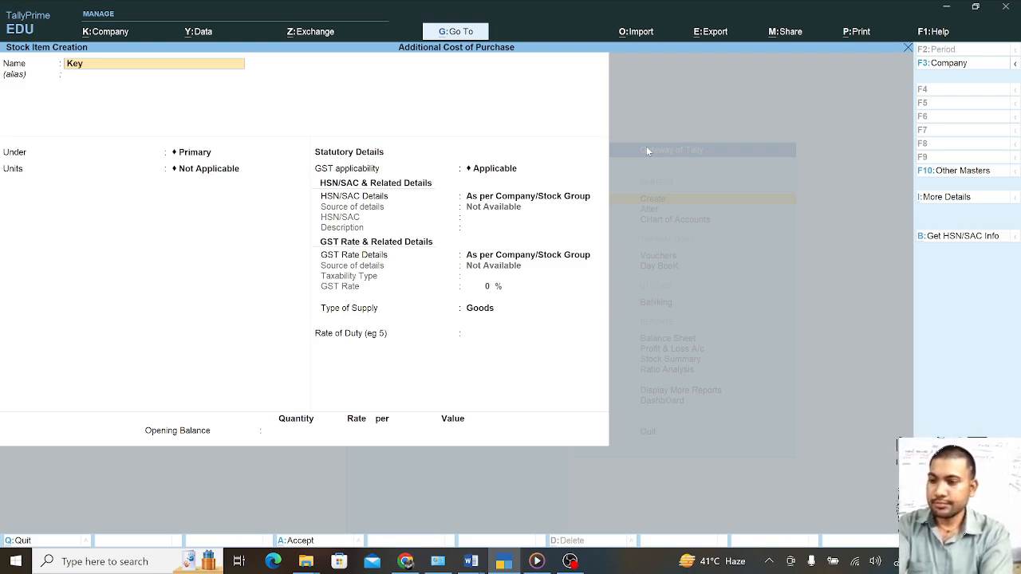
pyautogui.write('oa')
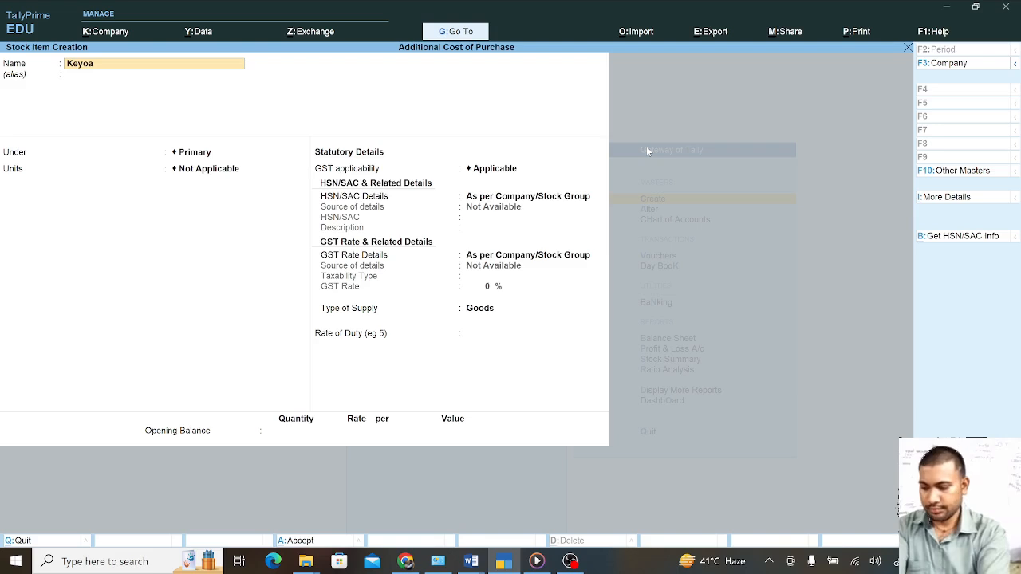
pyautogui.write('rd')
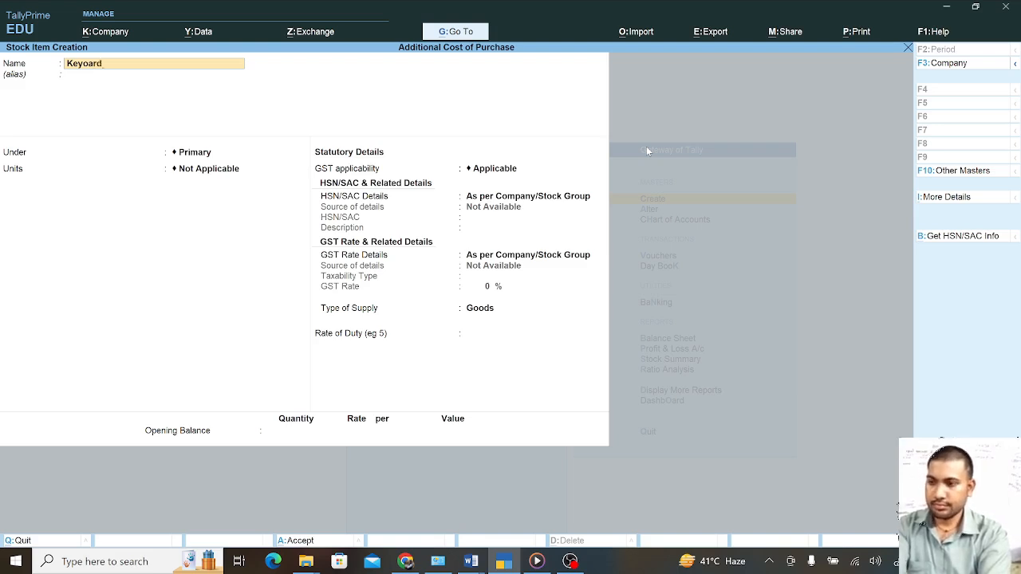
pyautogui.press('Return')
pyautogui.press('Return')
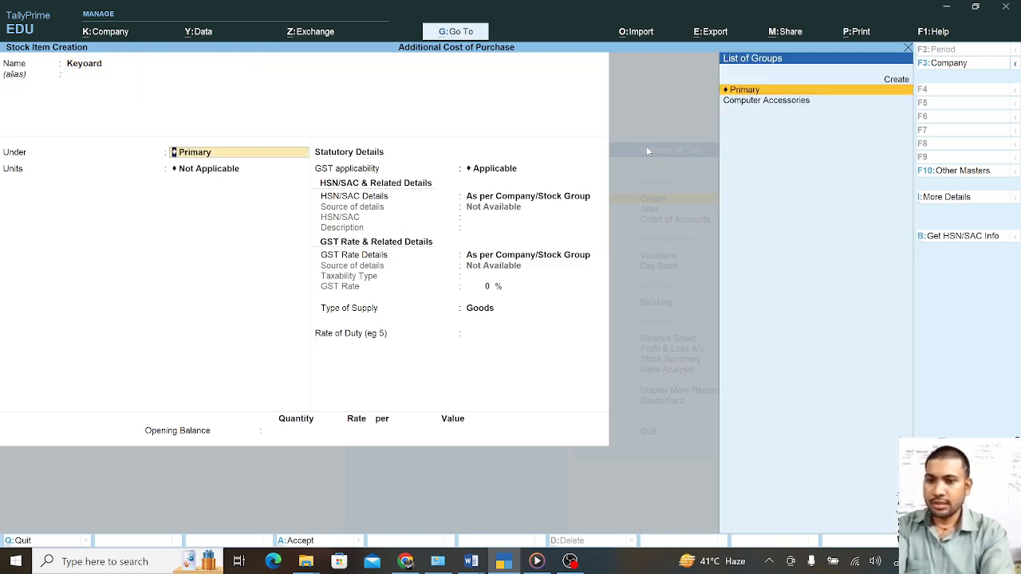
pyautogui.press('Down')
pyautogui.press('Return')
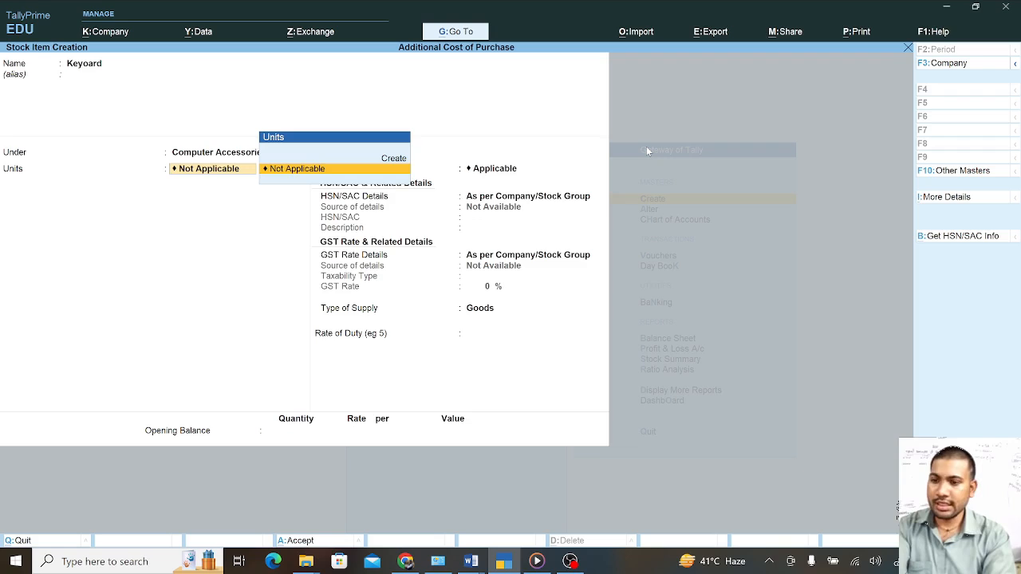
pyautogui.press('Up')
pyautogui.press('Return')
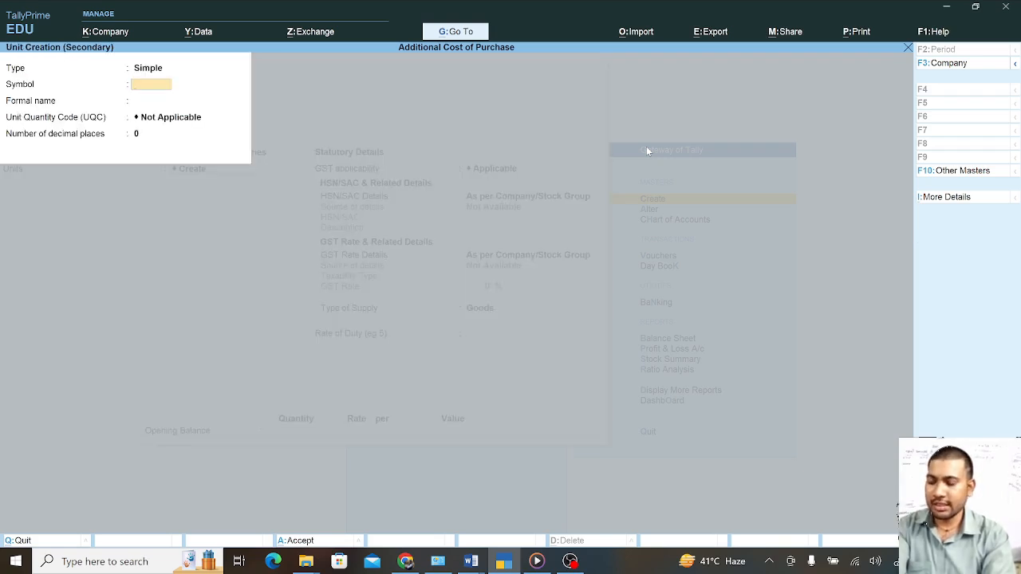
pyautogui.write('pc')
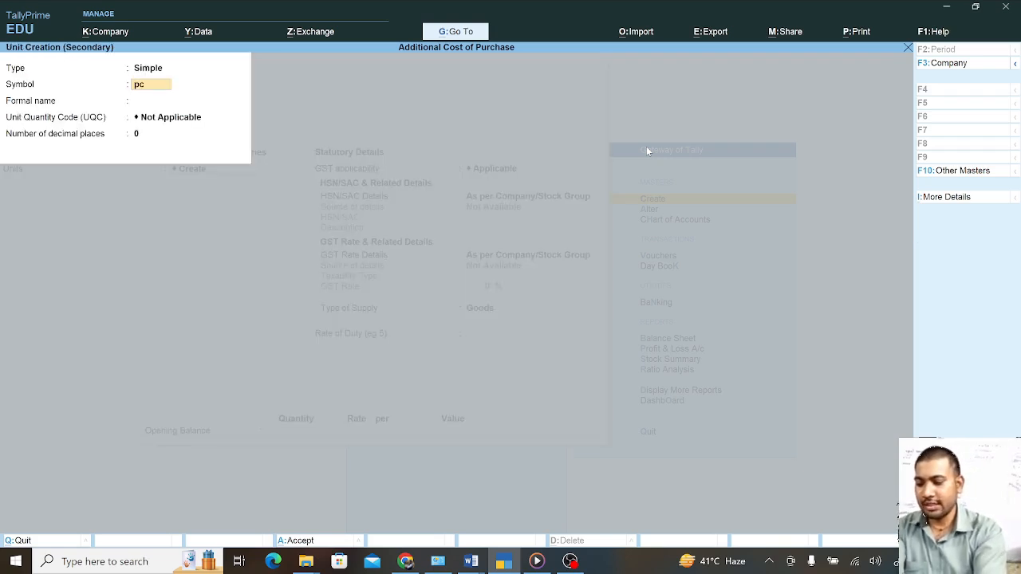
pyautogui.write('s')
pyautogui.press('Return')
pyautogui.press('Return')
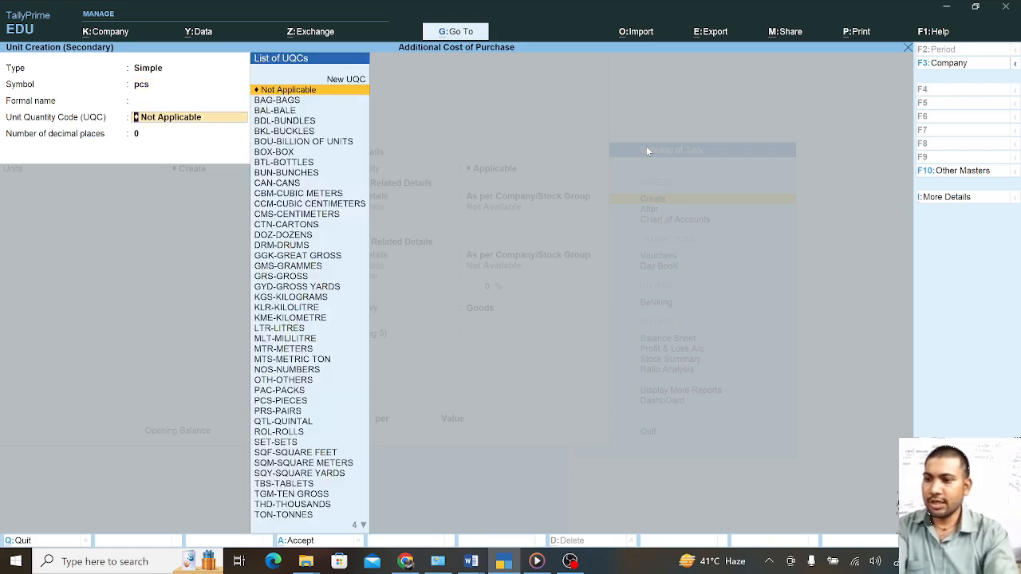
pyautogui.press('Return')
pyautogui.press('Return')
pyautogui.press('Return')
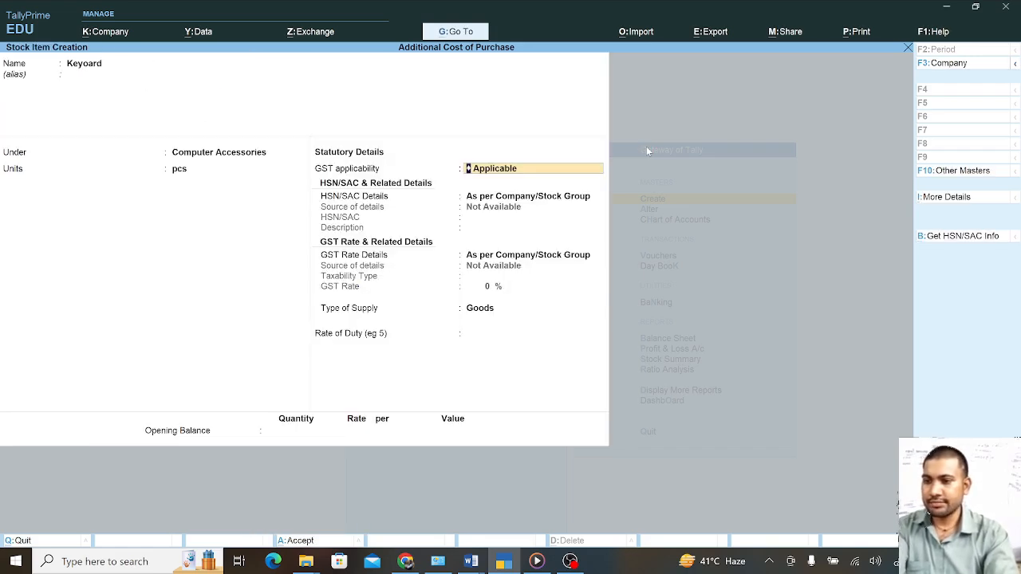
pyautogui.press('Return')
pyautogui.press('Return')
pyautogui.press('Return')
pyautogui.press('Return')
pyautogui.press('Return')
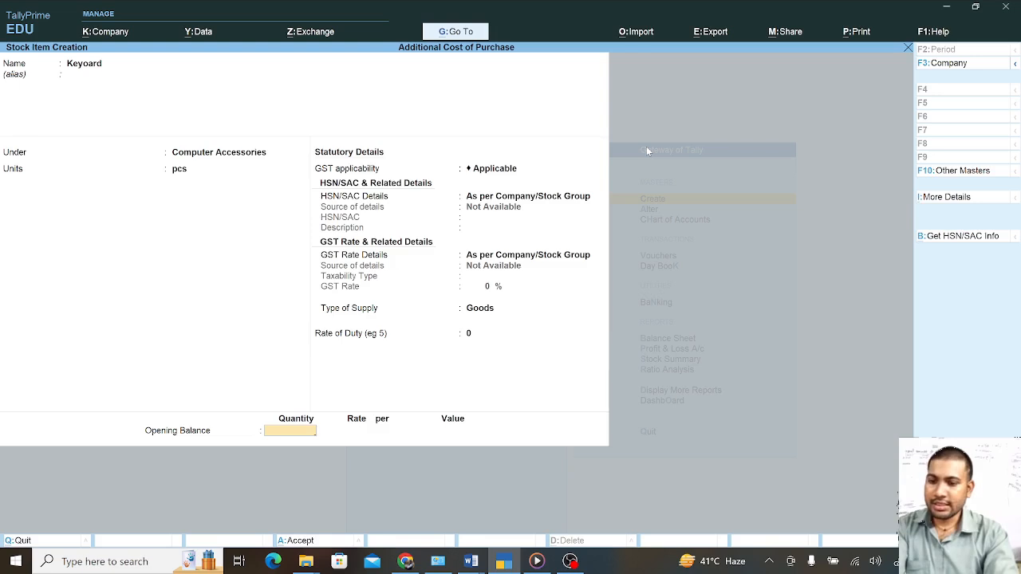
pyautogui.press('Return')
pyautogui.press('Return')
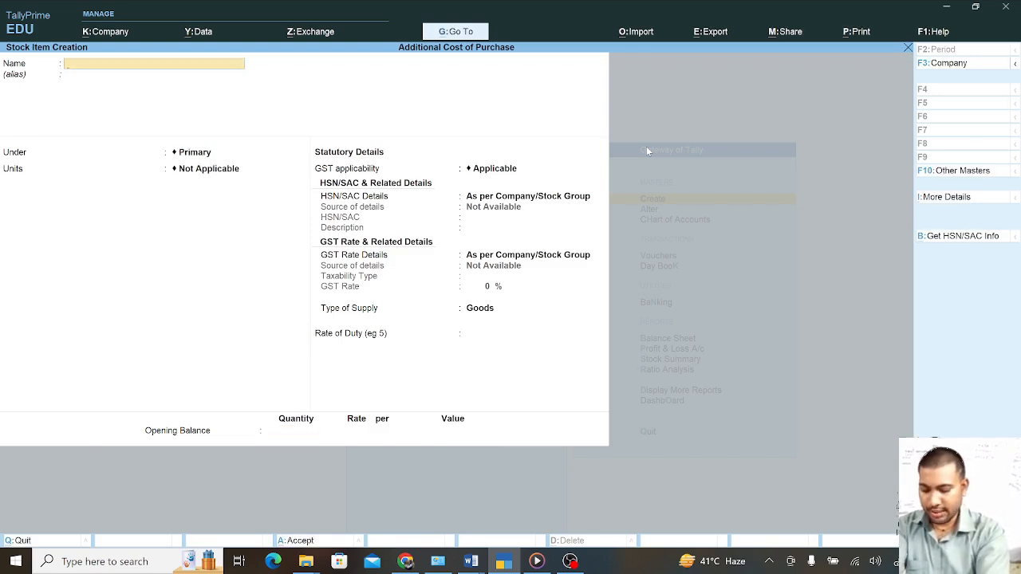
# Create stock item Mouse under Computer Accessories, also measured in pcs
pyautogui.write('Mouse')
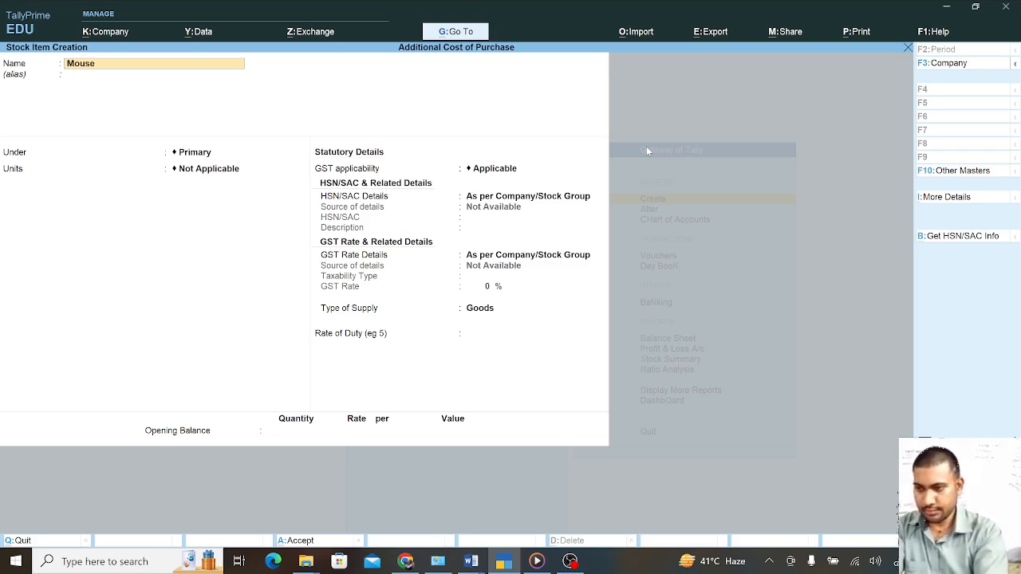
pyautogui.press('Return')
pyautogui.press('Return')
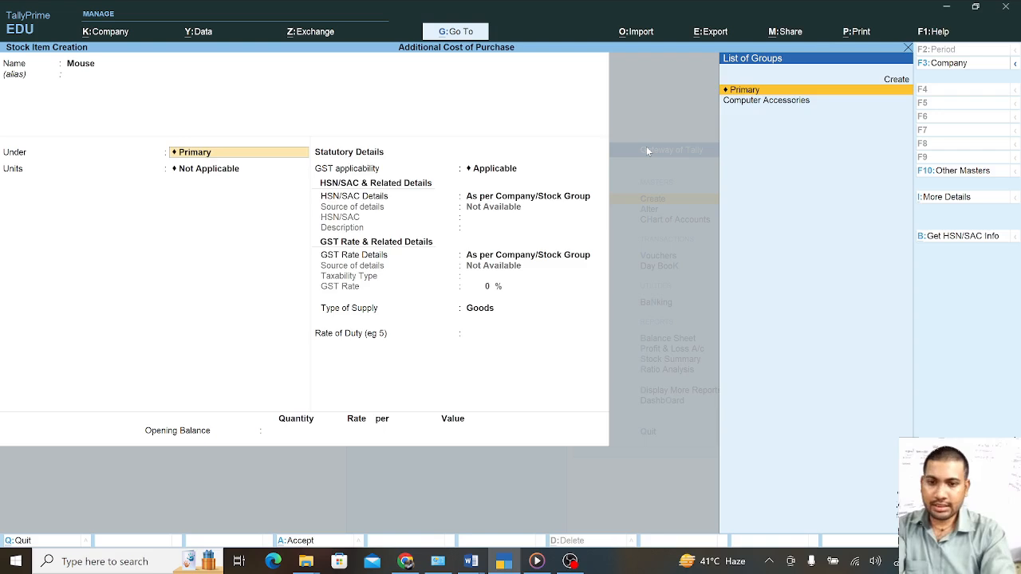
pyautogui.press('Down')
pyautogui.press('Return')
pyautogui.press('Return')
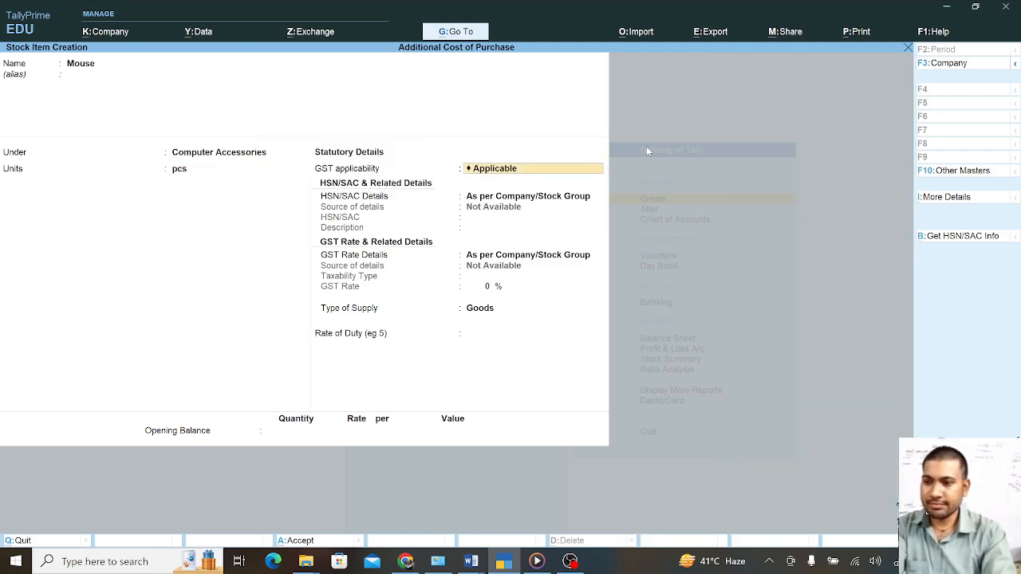
pyautogui.press('Return')
pyautogui.press('Return')
pyautogui.press('Return')
pyautogui.press('Return')
pyautogui.press('Return')
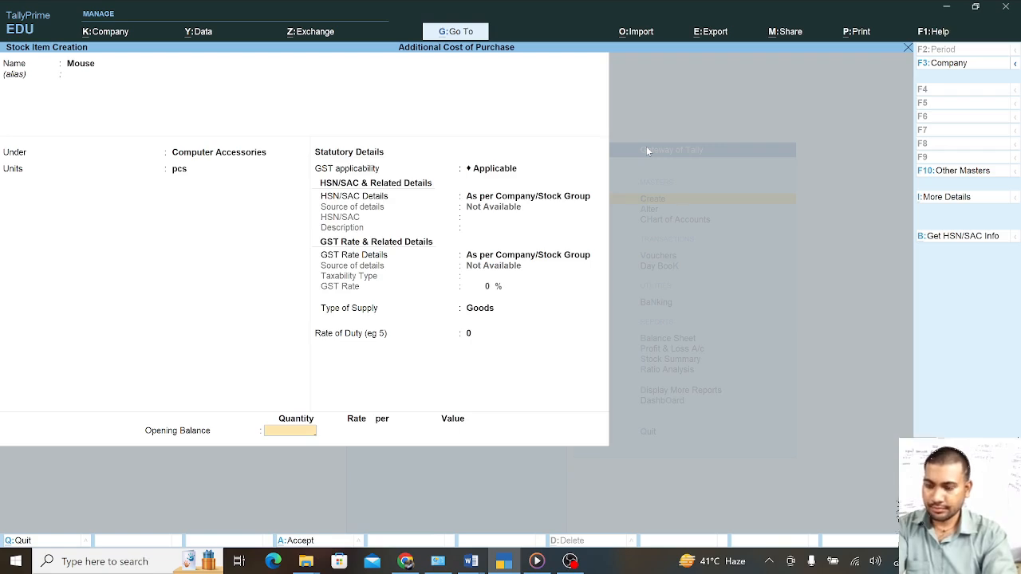
pyautogui.press('Return')
pyautogui.press('Return')
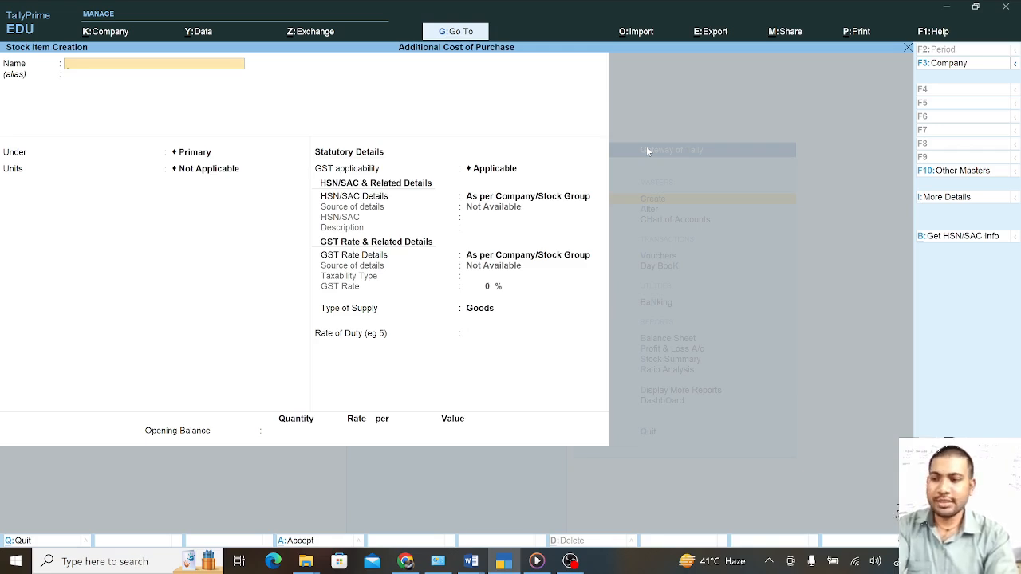
# Leave stock item creation and open the Purchase voucher type for alteration
pyautogui.press('Escape')
pyautogui.press('Return')
pyautogui.press('Escape')
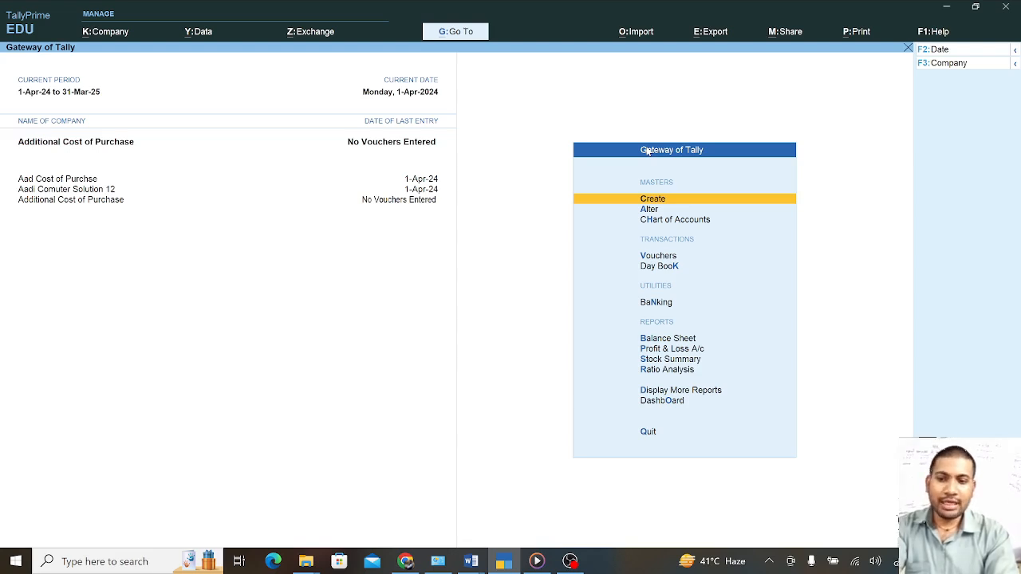
pyautogui.press('Down')
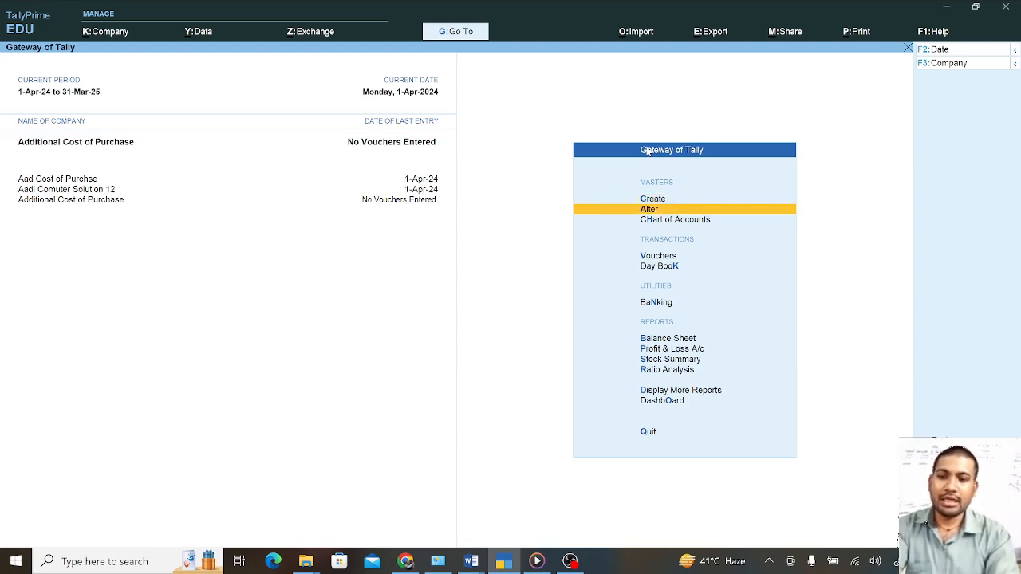
pyautogui.press('Return')
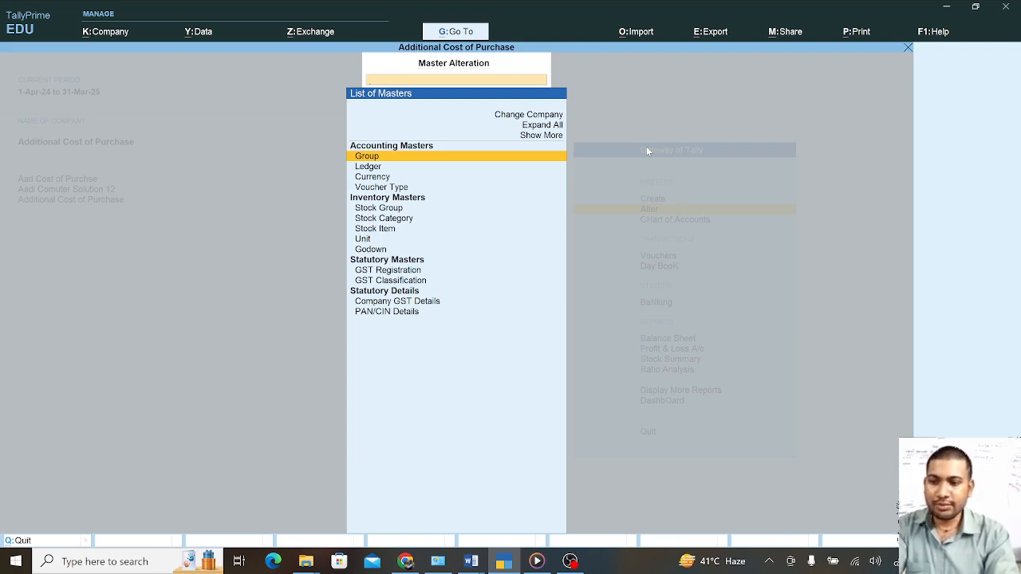
pyautogui.press('Down')
pyautogui.press('Down')
pyautogui.press('Down')
pyautogui.press('Return')
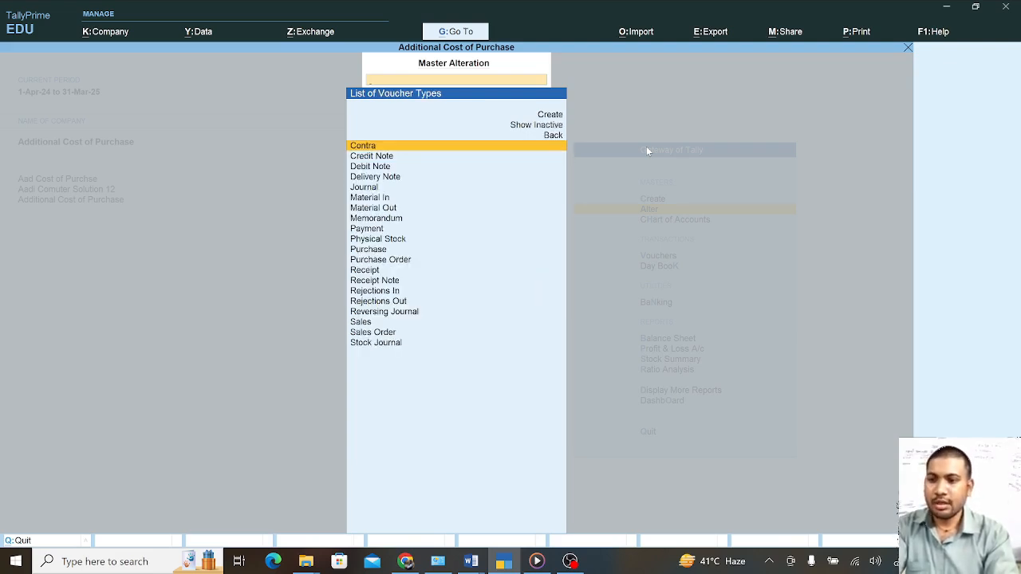
pyautogui.press('Down')
pyautogui.press('Down')
pyautogui.press('Down')
pyautogui.press('Down')
pyautogui.press('Down')
pyautogui.press('Down')
pyautogui.press('Down')
pyautogui.press('Down')
pyautogui.press('Down')
pyautogui.press('Down')
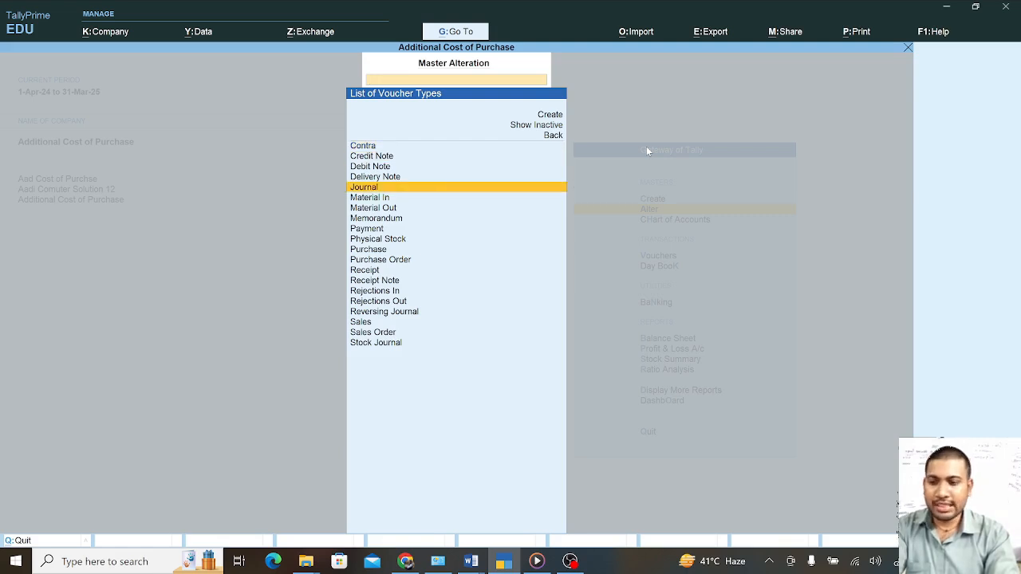
pyautogui.press('Return')
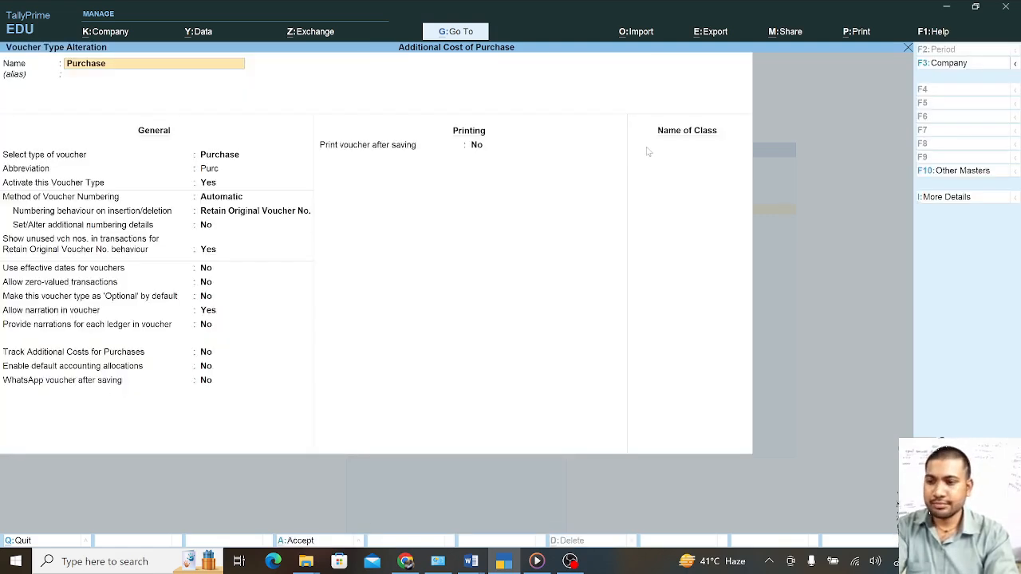
# Set Track Additional Costs for Purchases to Yes and save the Purchase voucher type
pyautogui.press('Return')
pyautogui.press('Return')
pyautogui.press('Return')
pyautogui.press('Return')
pyautogui.press('Return')
pyautogui.press('Return')
pyautogui.press('Return')
pyautogui.press('Return')
pyautogui.press('Return')
pyautogui.press('Return')
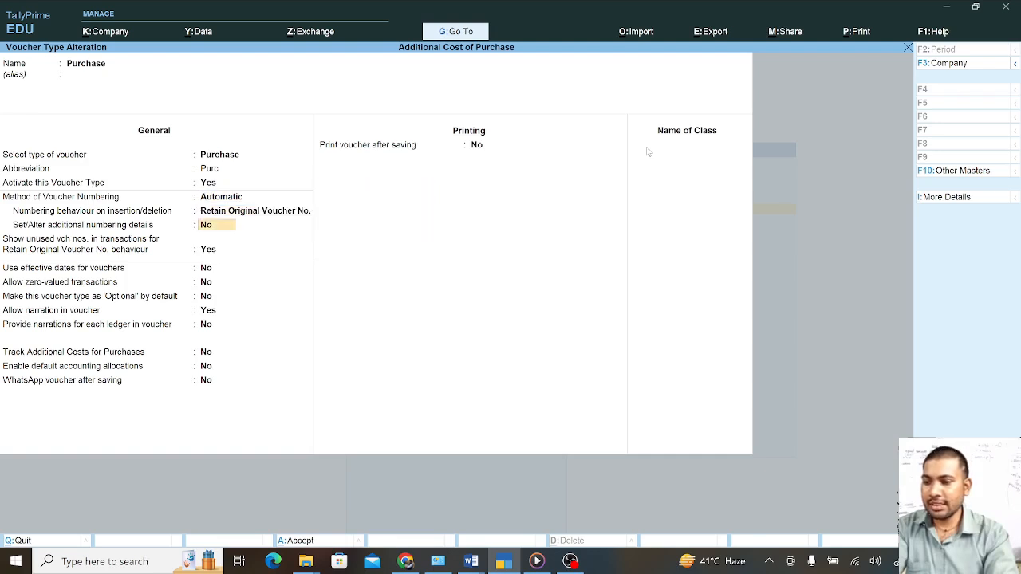
pyautogui.press('Return')
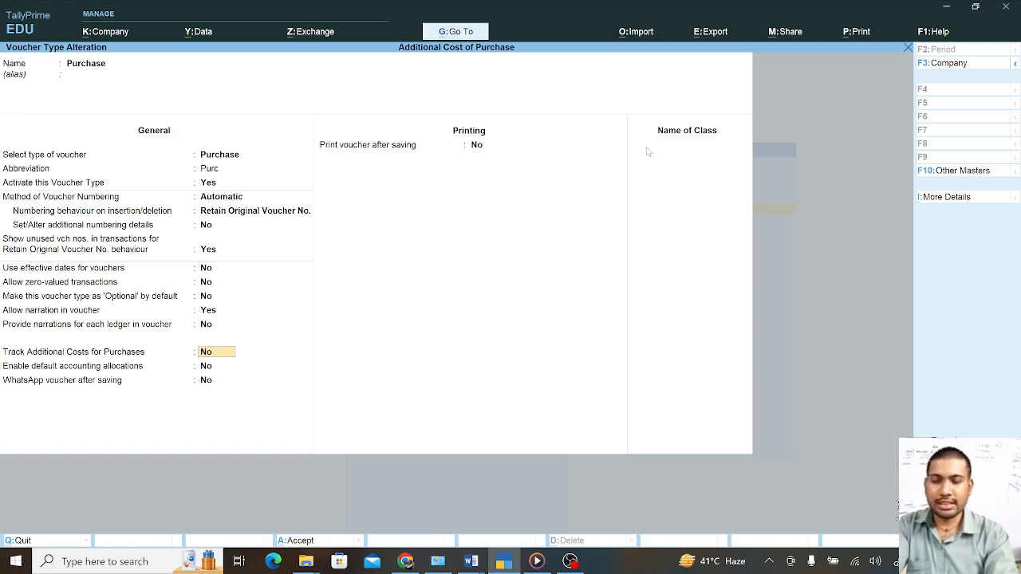
pyautogui.write('y')
pyautogui.press('Return')
pyautogui.press('Return')
pyautogui.press('Return')
pyautogui.press('Return')
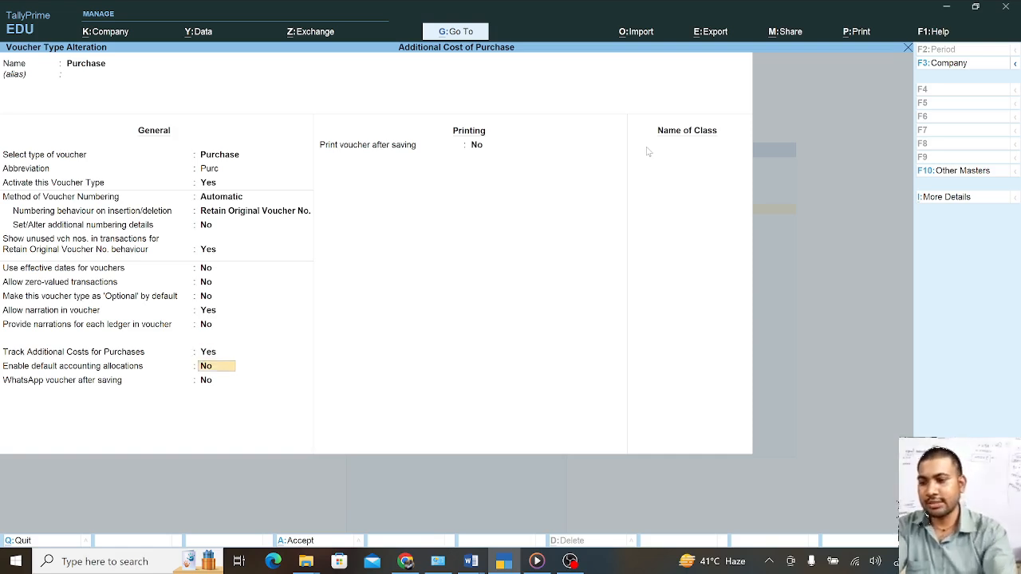
pyautogui.press('Return')
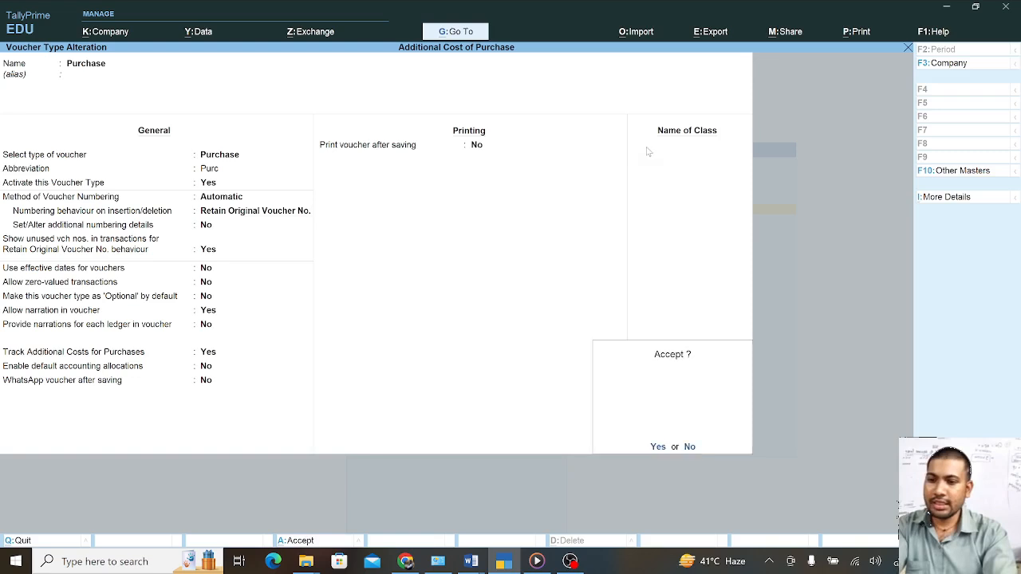
pyautogui.press('y')
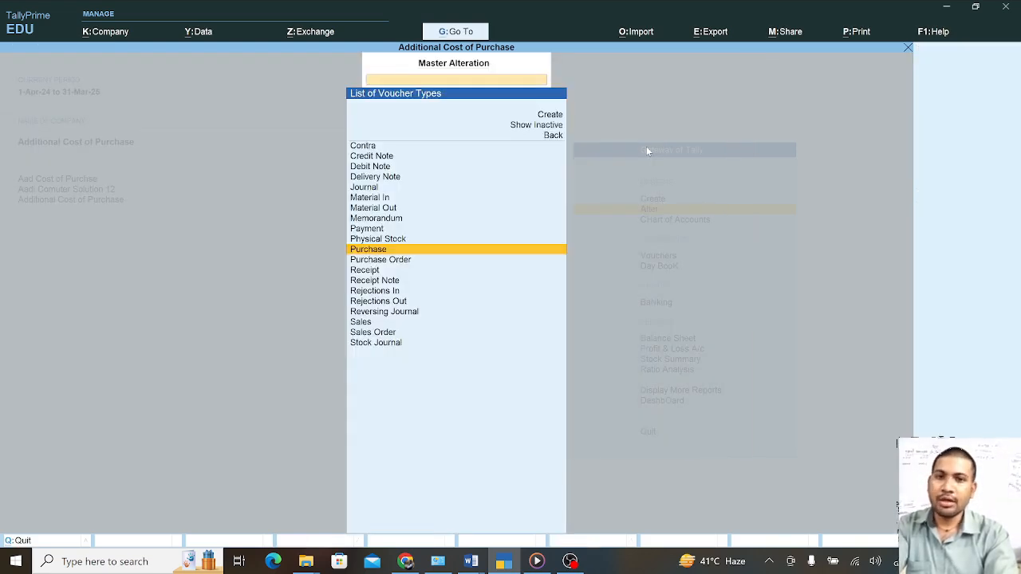
# Return to the Gateway and open the Direct Expenses group for alteration
pyautogui.press('Escape')
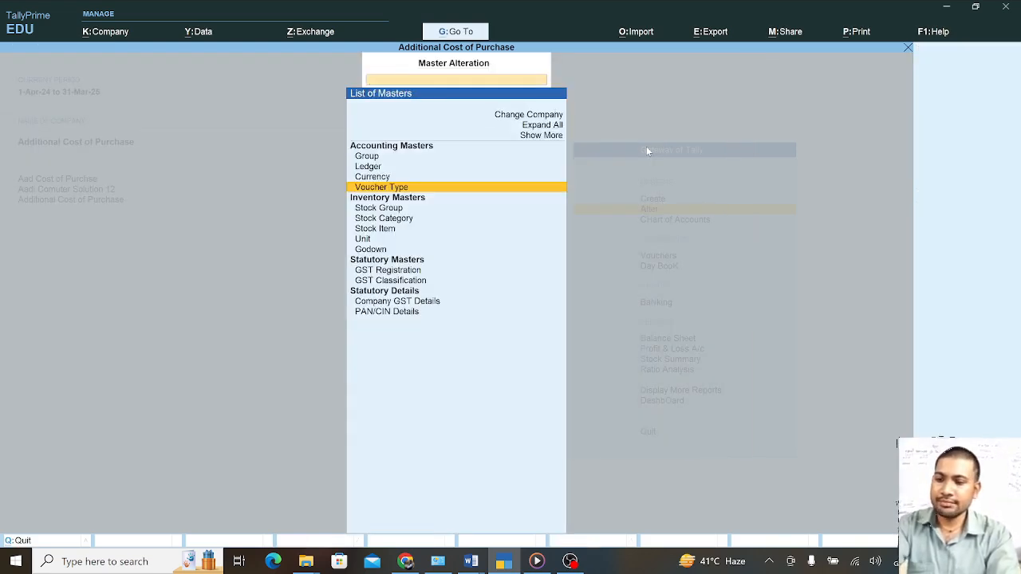
pyautogui.press('Escape')
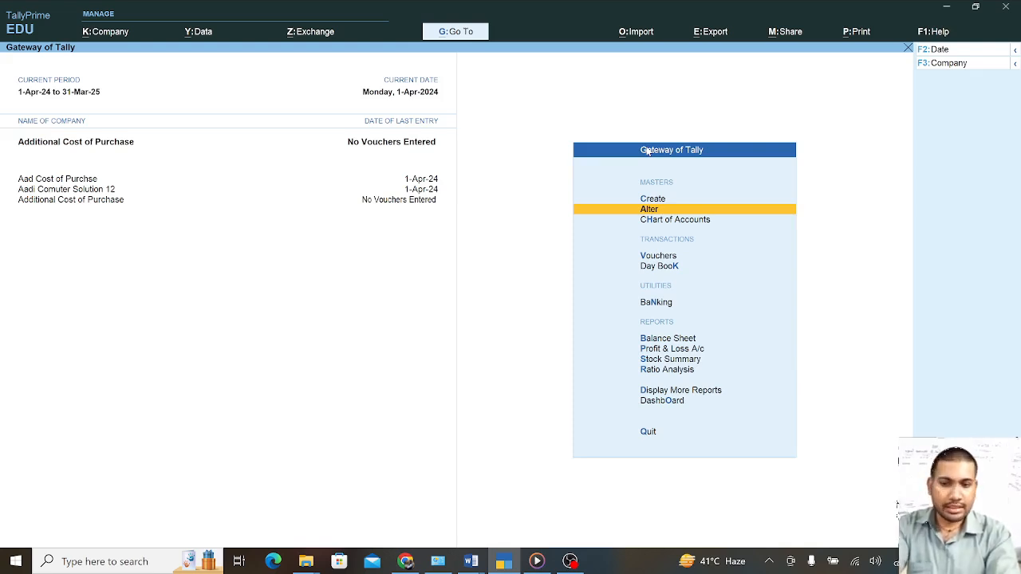
pyautogui.press('Return')
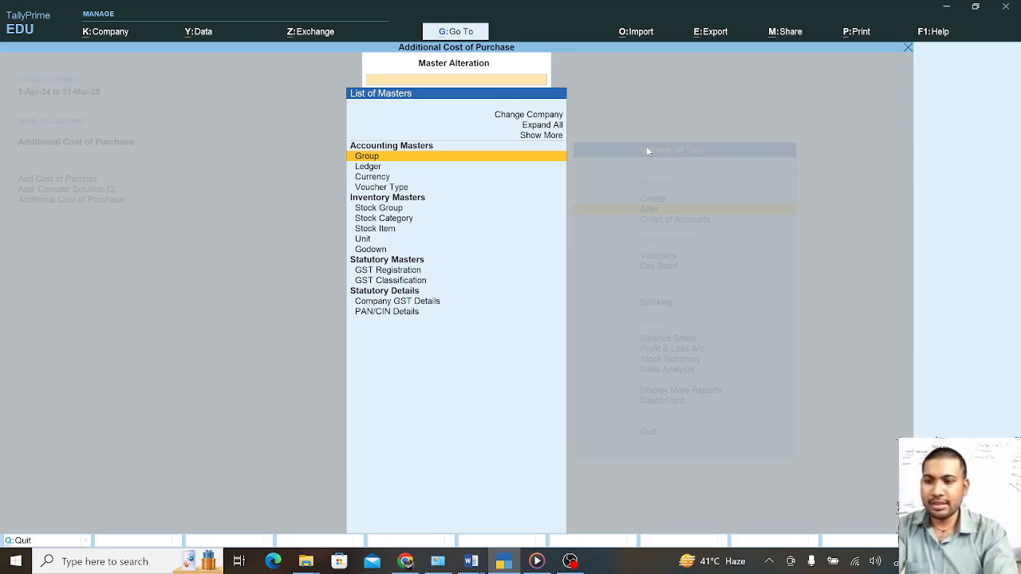
pyautogui.press('Down')
pyautogui.press('Up')
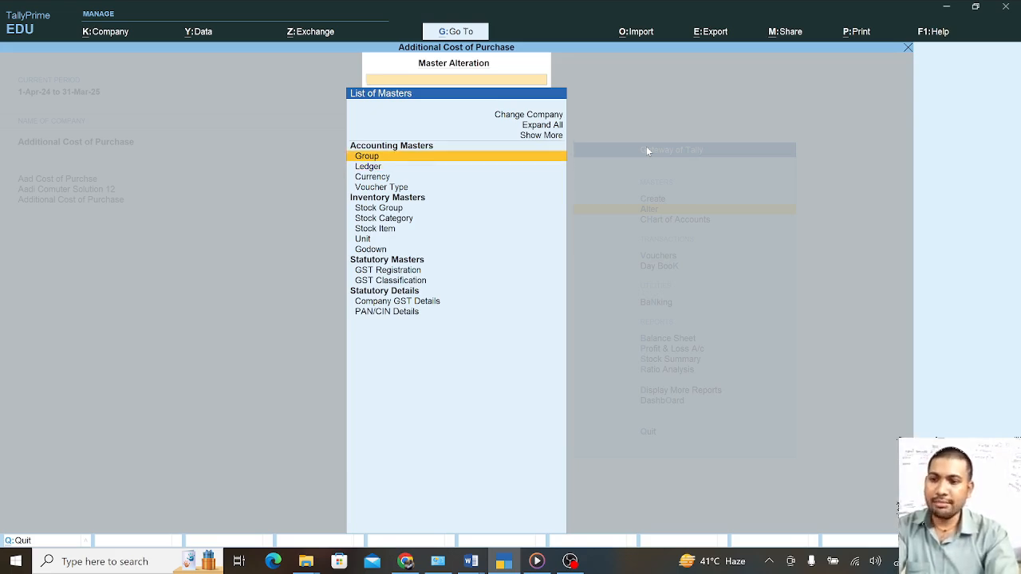
pyautogui.press('Return')
pyautogui.press('Down')
pyautogui.press('Down')
pyautogui.press('Down')
pyautogui.press('Down')
pyautogui.press('Down')
pyautogui.press('Down')
pyautogui.press('Down')
pyautogui.press('Down')
pyautogui.press('Down')
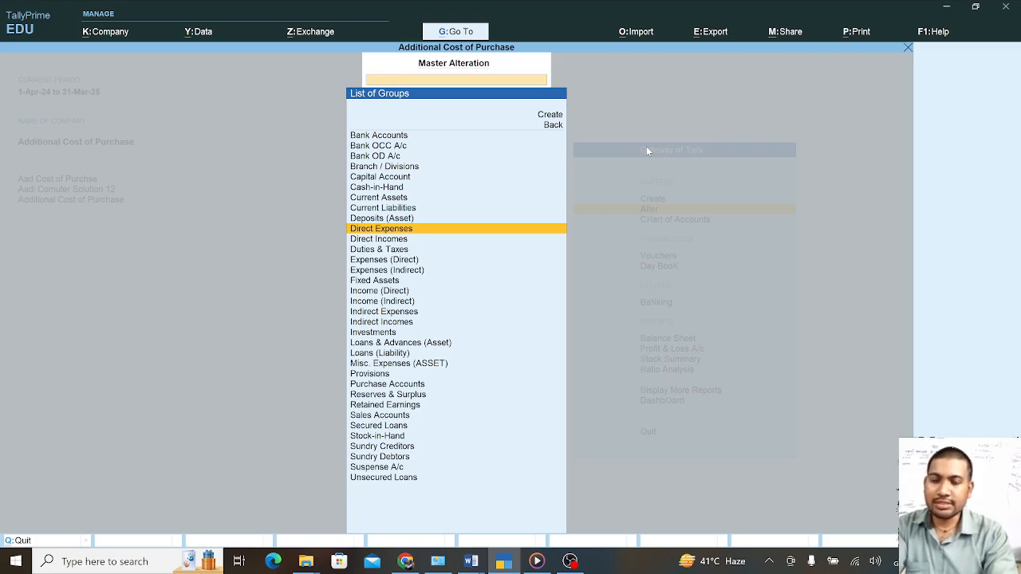
pyautogui.press('Return')
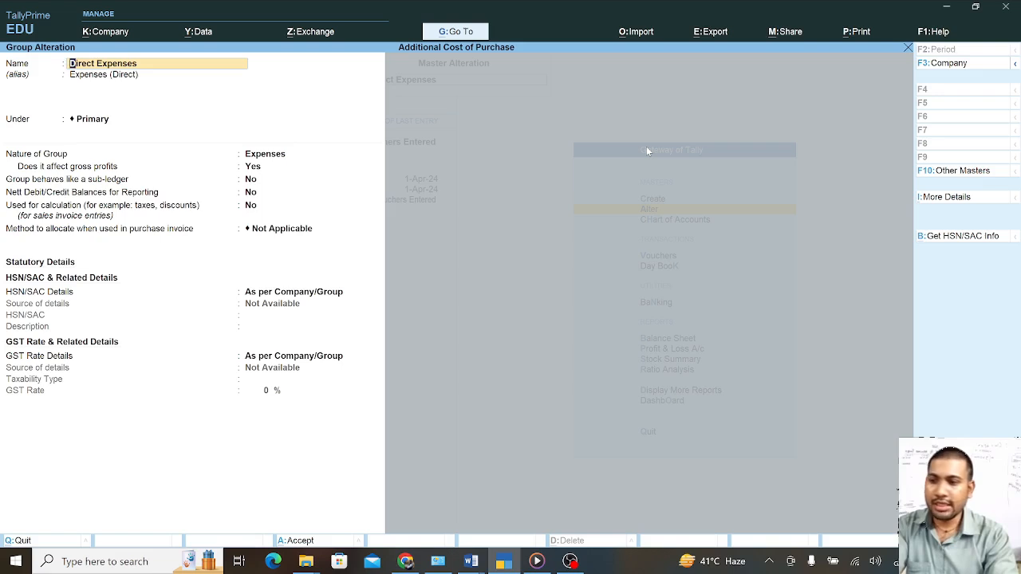
# Set the purchase invoice allocation method to Appropriate by Qty and save the group
pyautogui.press('Return')
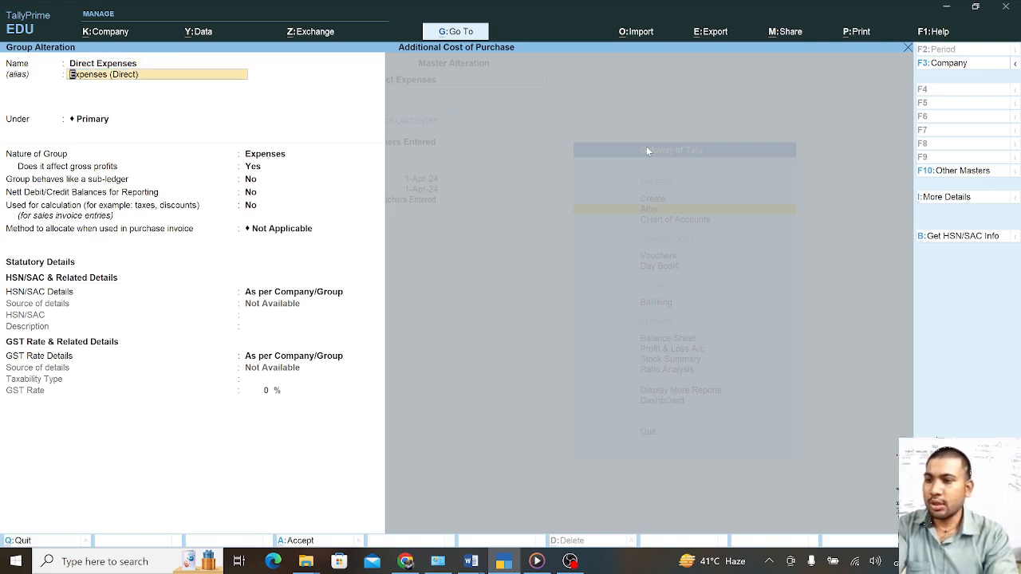
pyautogui.press('Return')
pyautogui.press('Return')
pyautogui.press('Return')
pyautogui.press('Return')
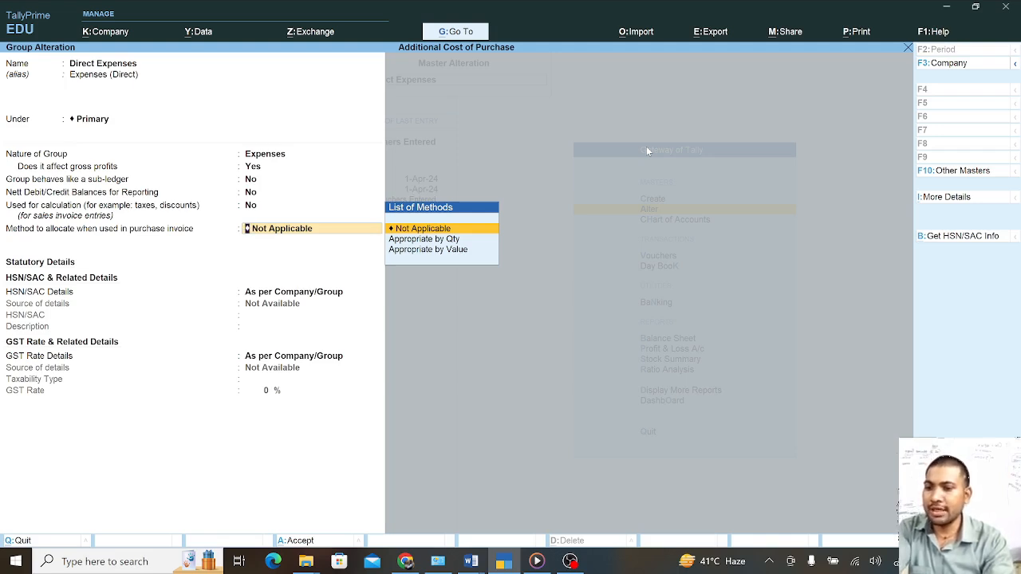
pyautogui.press('Down')
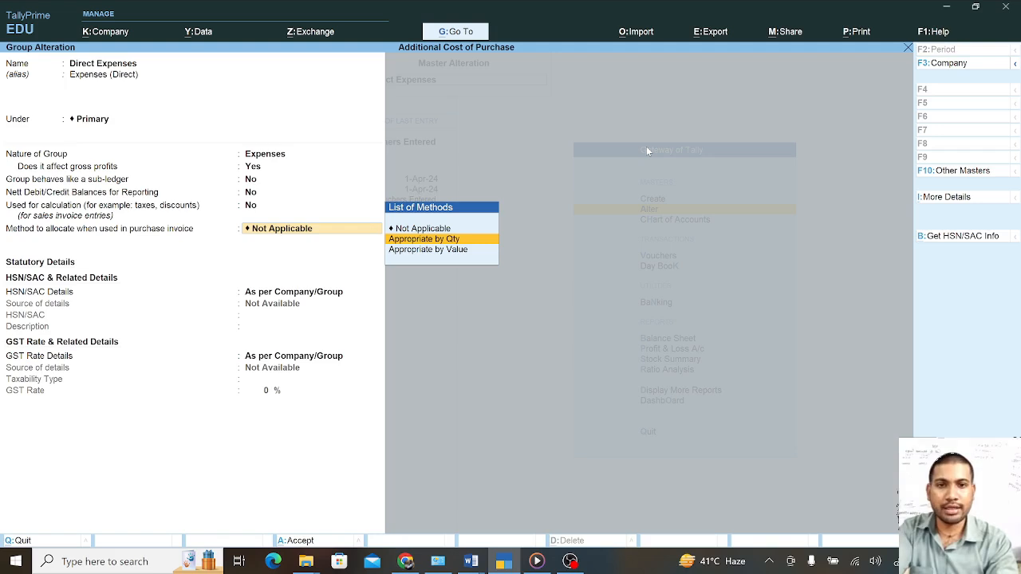
pyautogui.press('Return')
pyautogui.press('Return')
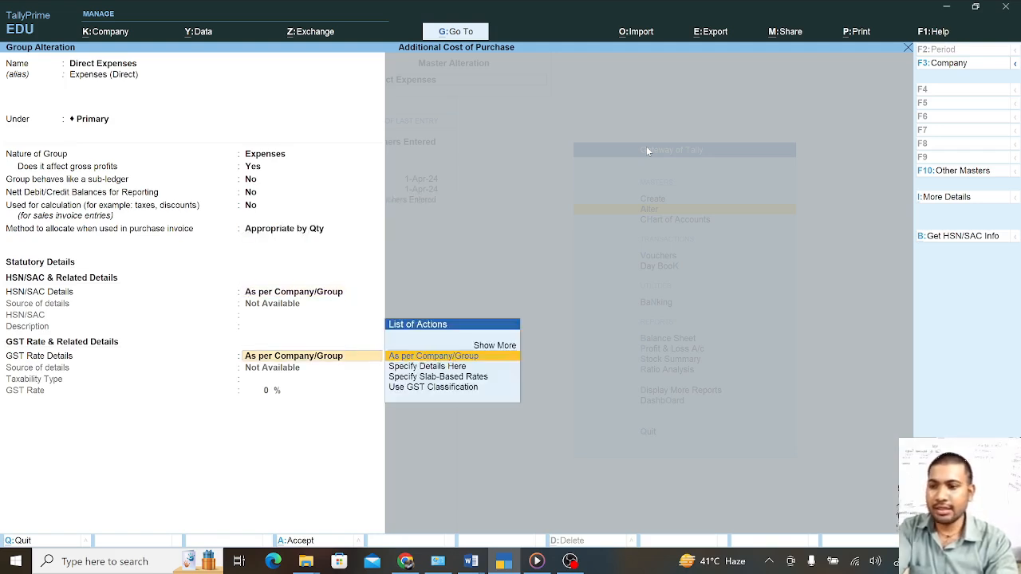
pyautogui.press('Return')
pyautogui.press('Return')
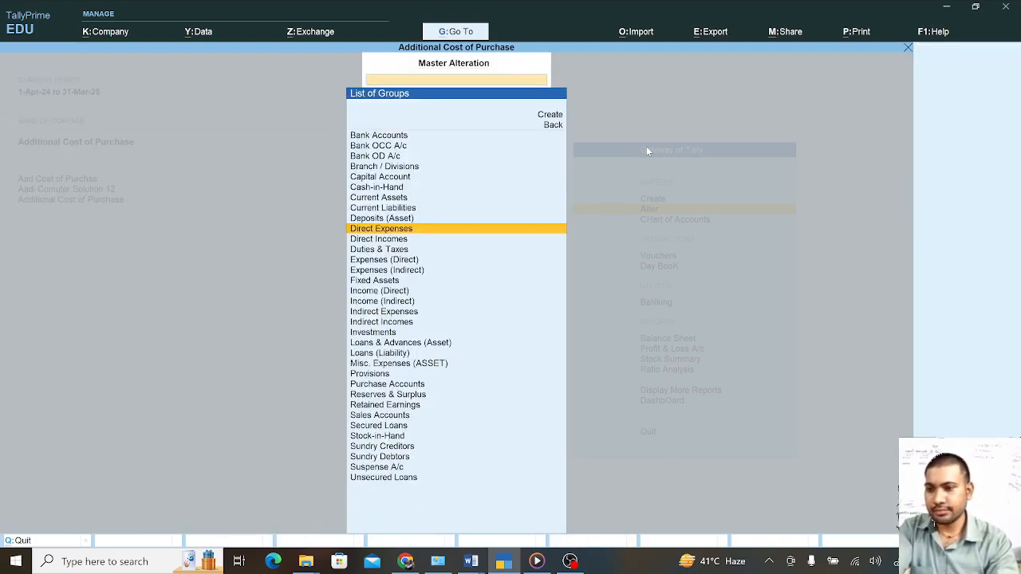
# Start a new Purchase voucher and check the Party A/c list, which offers only Cash
pyautogui.press('Escape')
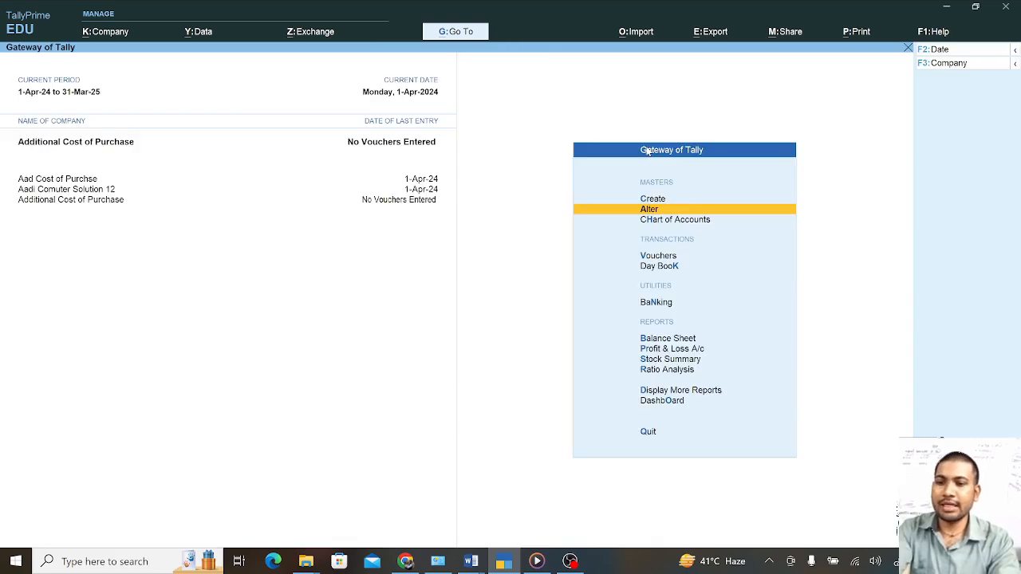
pyautogui.press('Down')
pyautogui.press('Down')
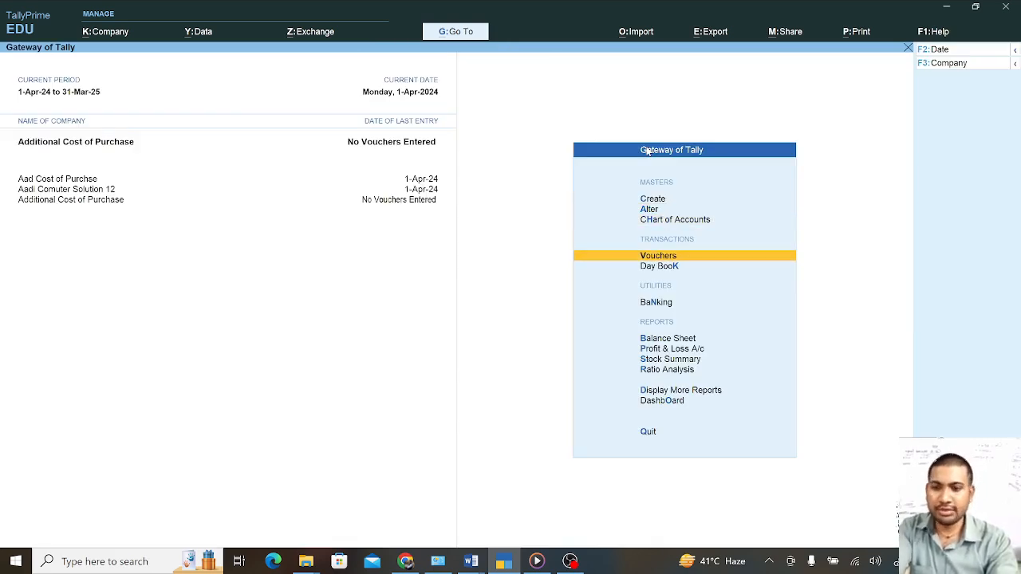
pyautogui.press('Return')
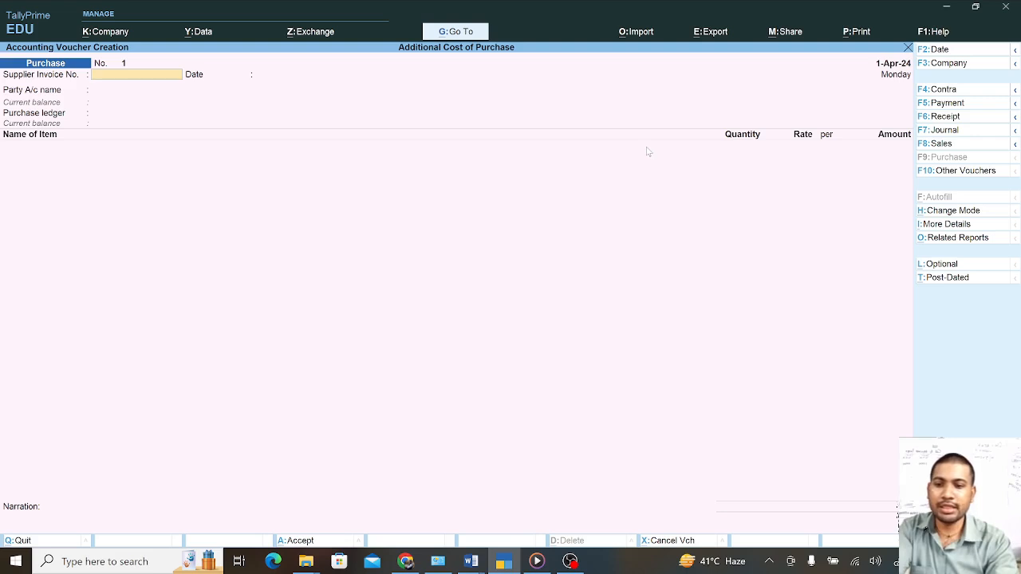
pyautogui.press('Return')
pyautogui.press('Return')
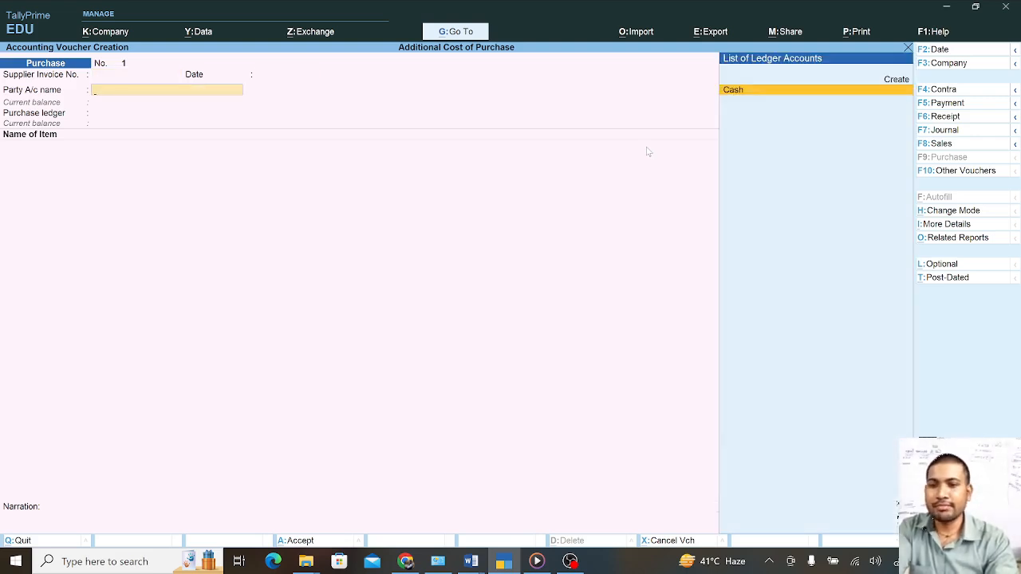
pyautogui.hotkey('alt', 'c')
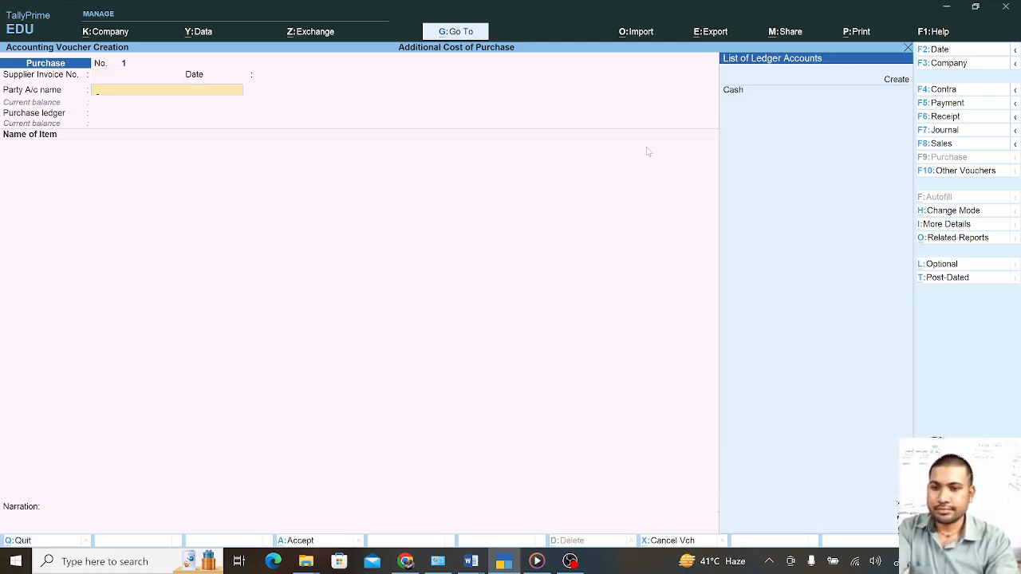
# Quit the unfinished purchase voucher back to the Gateway of Tally
pyautogui.press('Escape')
pyautogui.press('Return')
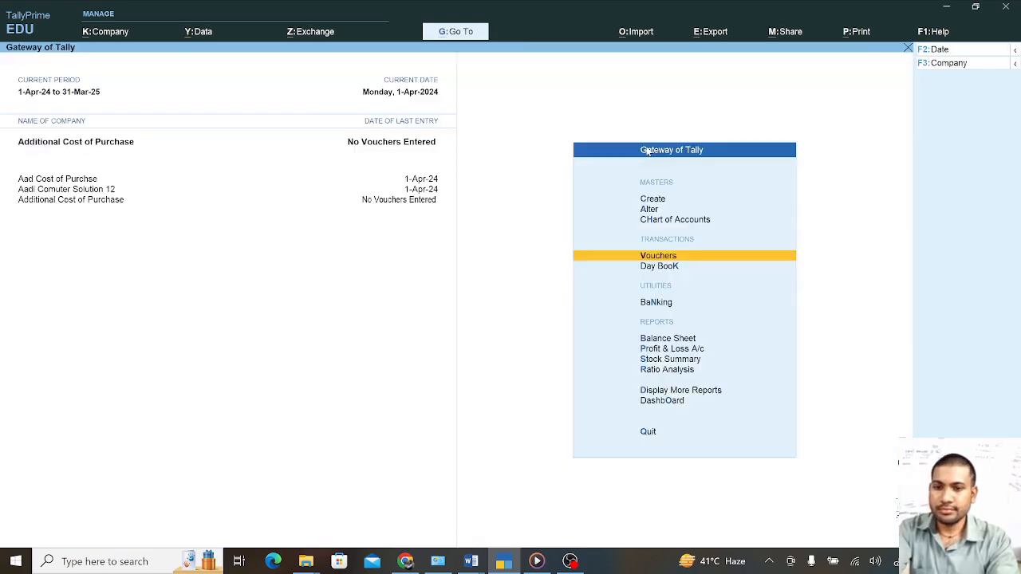
pyautogui.press('Up')
pyautogui.press('Up')
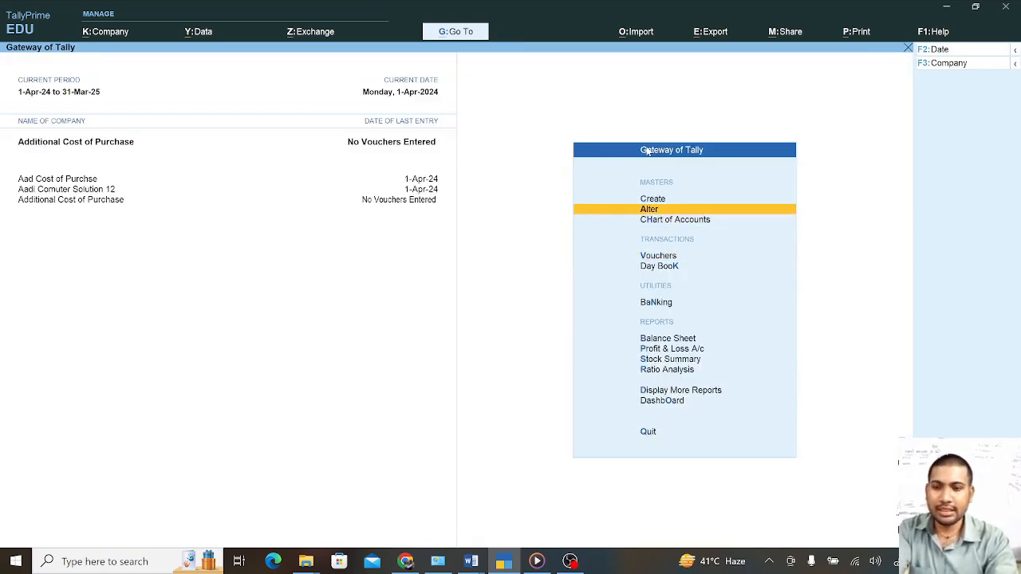
# Open the Aadi Computer ledger in Ledger Alteration
pyautogui.press('Return')
pyautogui.press('Down')
pyautogui.press('Return')
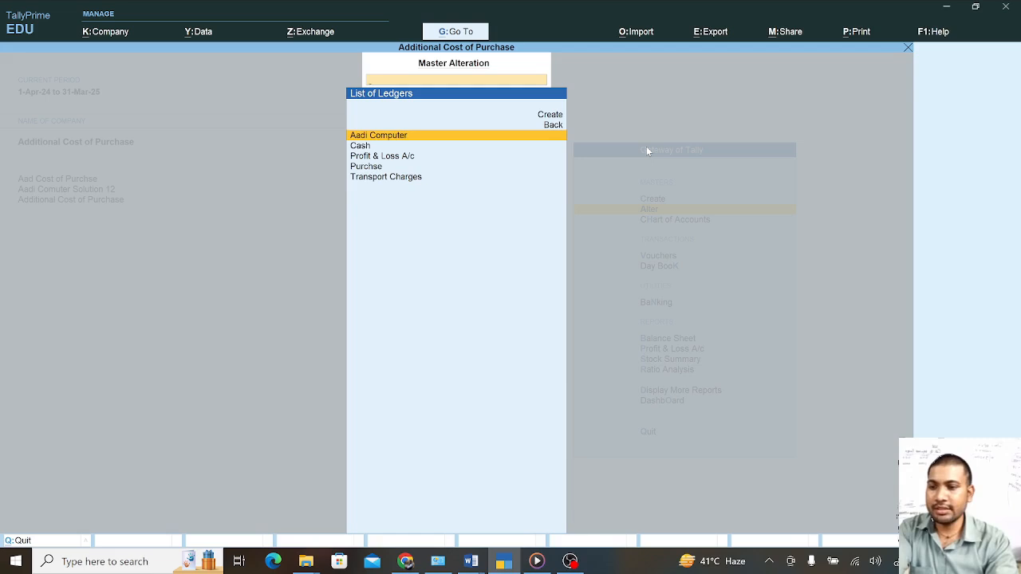
pyautogui.press('Down')
pyautogui.press('Up')
pyautogui.press('Return')
pyautogui.press('Return')
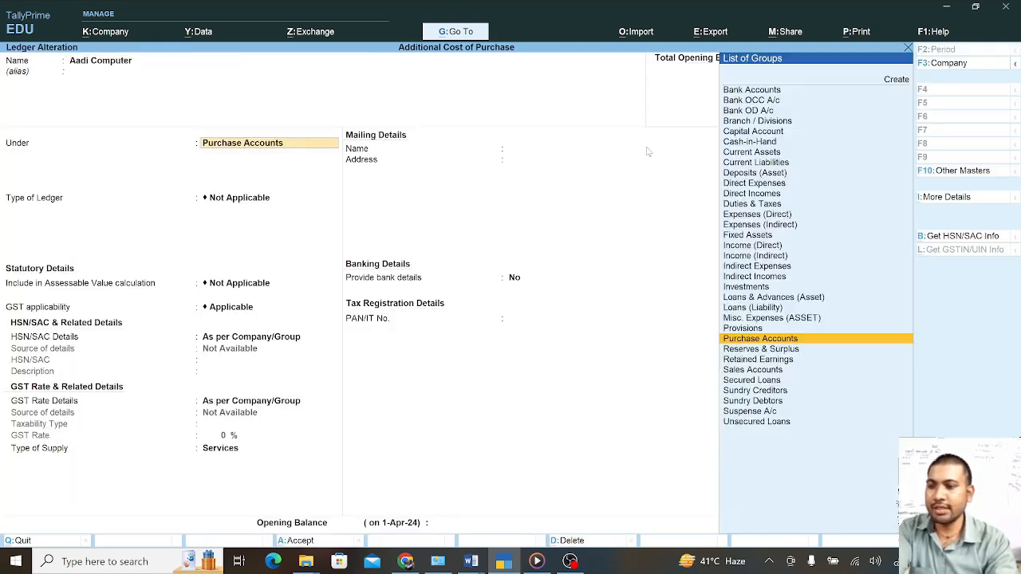
# Change the ledger's Under group to Sundry Creditors and save it
pyautogui.write('Su')
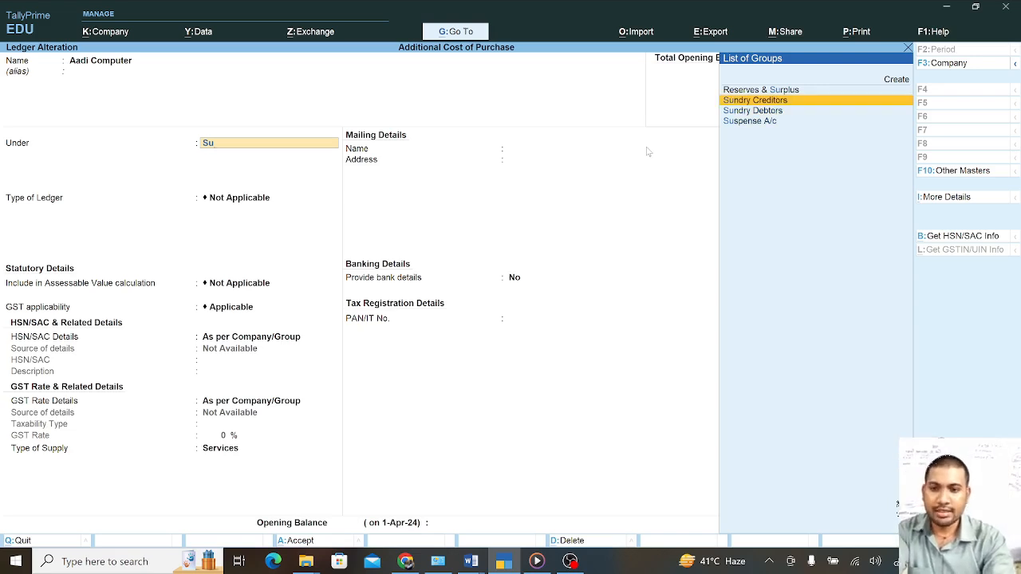
pyautogui.press('Return')
pyautogui.press('Return')
pyautogui.press('Return')
pyautogui.press('Return')
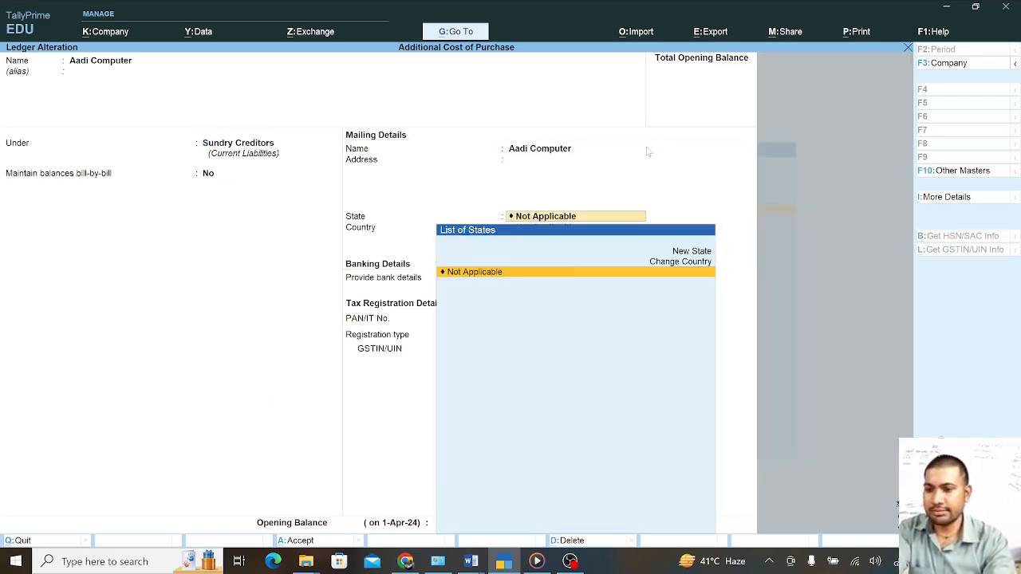
pyautogui.press('Return')
pyautogui.press('Return')
pyautogui.press('Return')
pyautogui.press('Return')
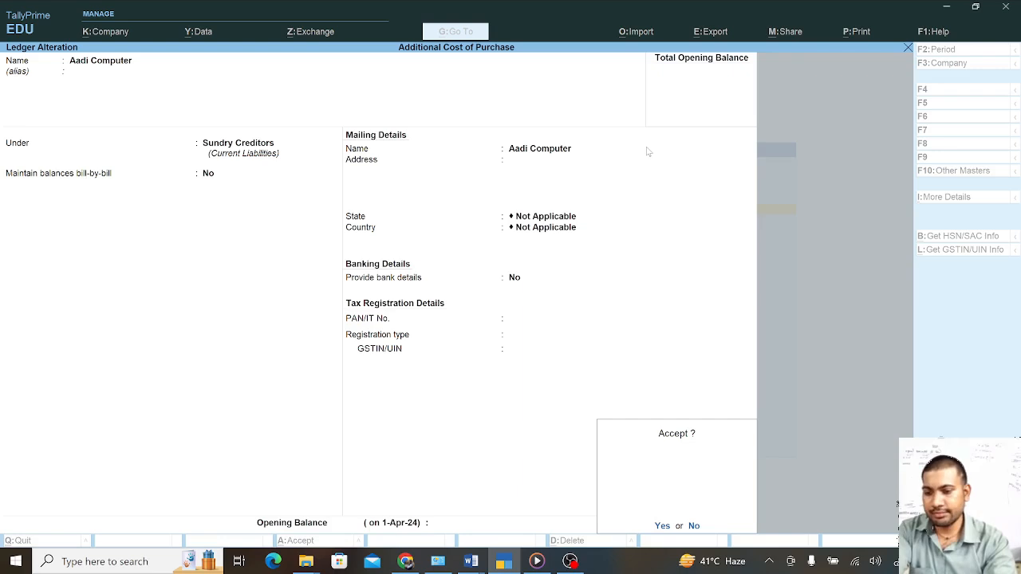
pyautogui.press('Return')
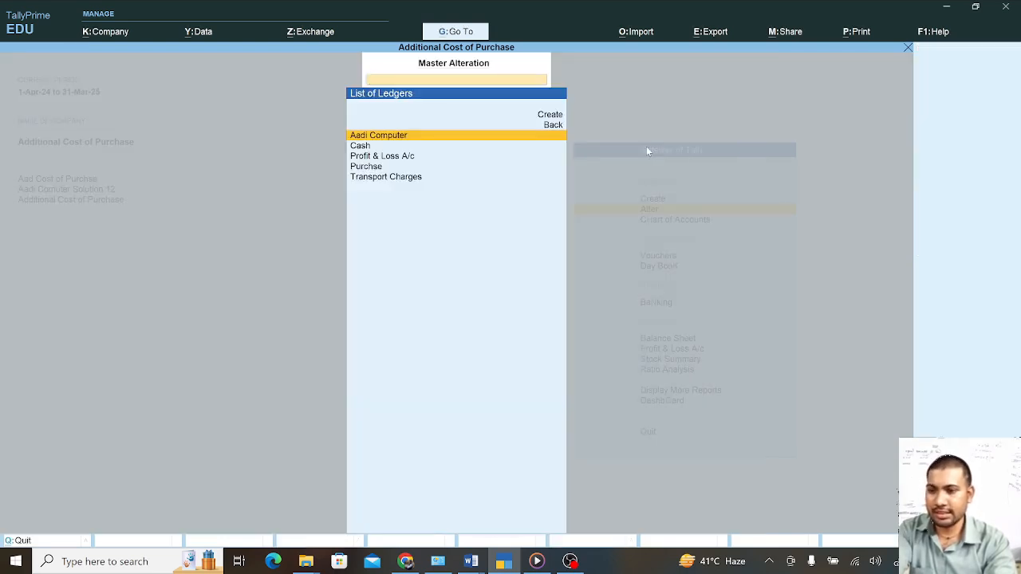
pyautogui.press('Escape')
pyautogui.press('Escape')
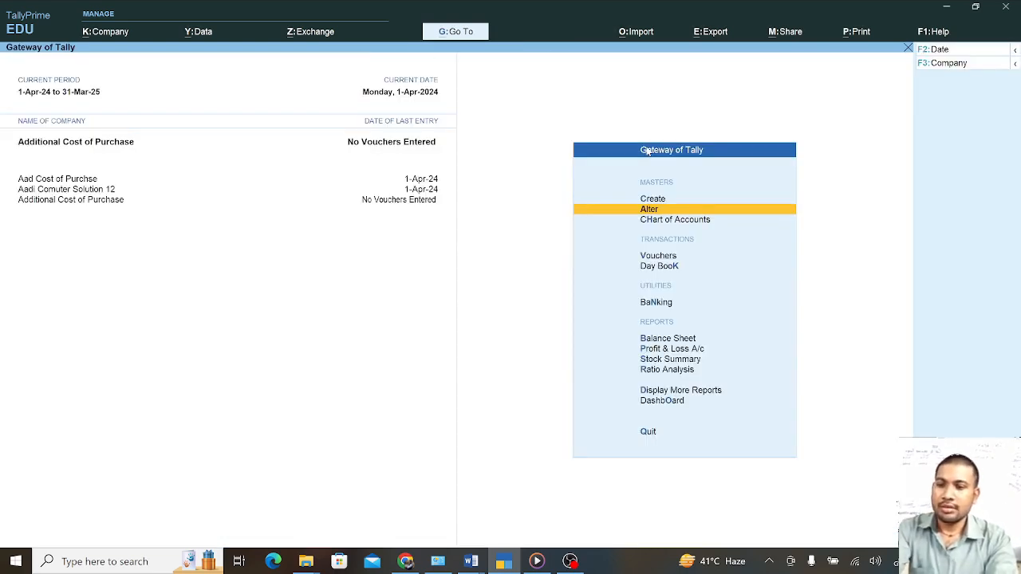
# Start a new Purchase voucher with Aadi Computer as the party
pyautogui.press('Down')
pyautogui.press('Down')
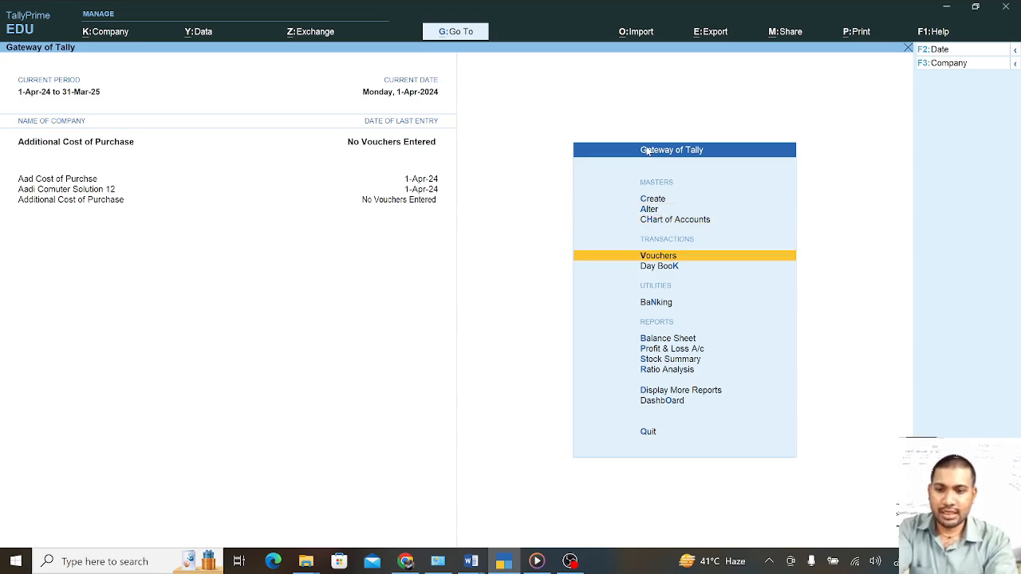
pyautogui.press('Return')
pyautogui.press('Return')
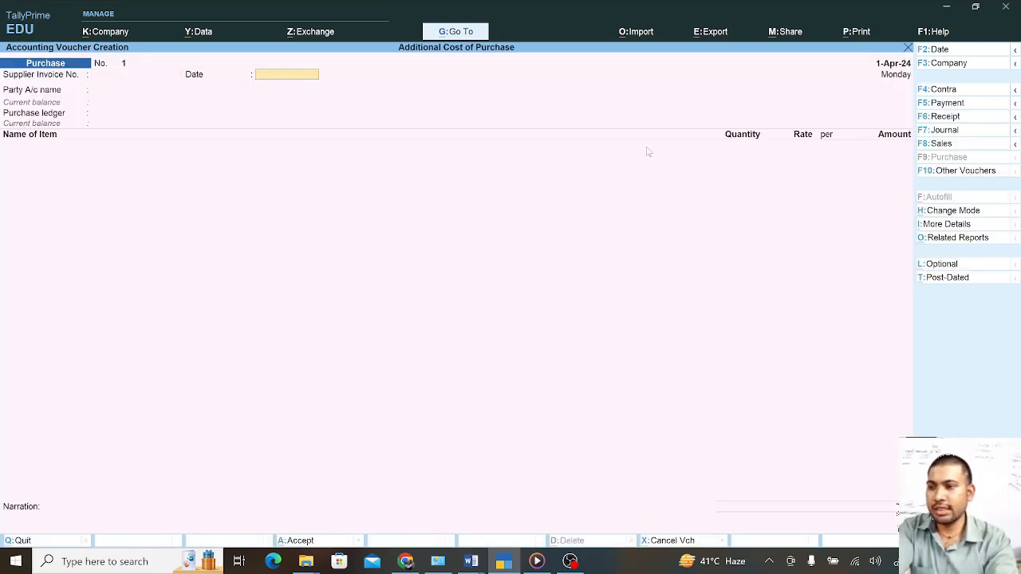
pyautogui.press('Return')
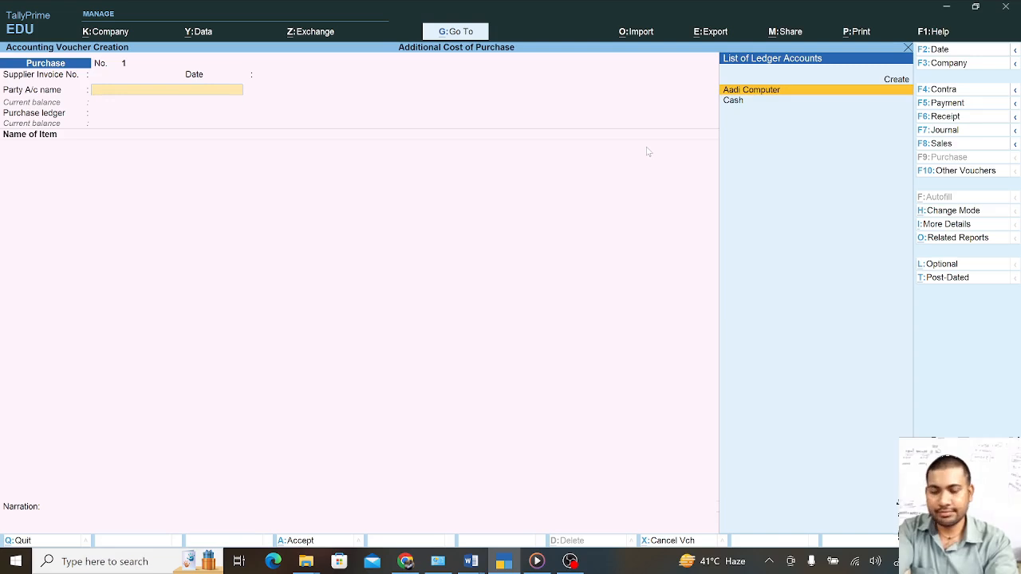
pyautogui.press('Return')
pyautogui.press('Return')
pyautogui.press('Return')
pyautogui.press('Return')
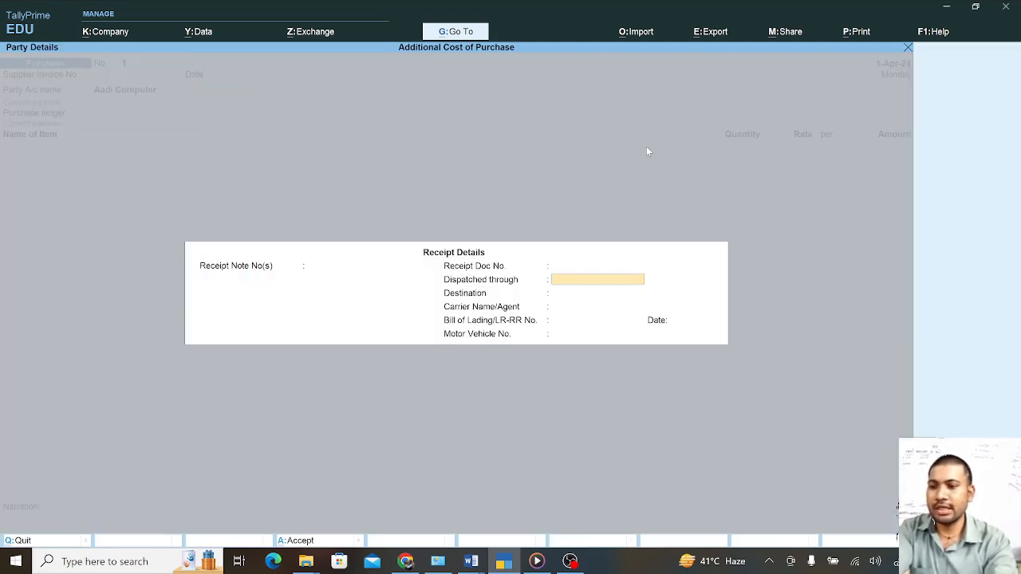
pyautogui.press('Return')
pyautogui.press('Return')
pyautogui.press('Return')
pyautogui.press('Return')
pyautogui.press('Return')
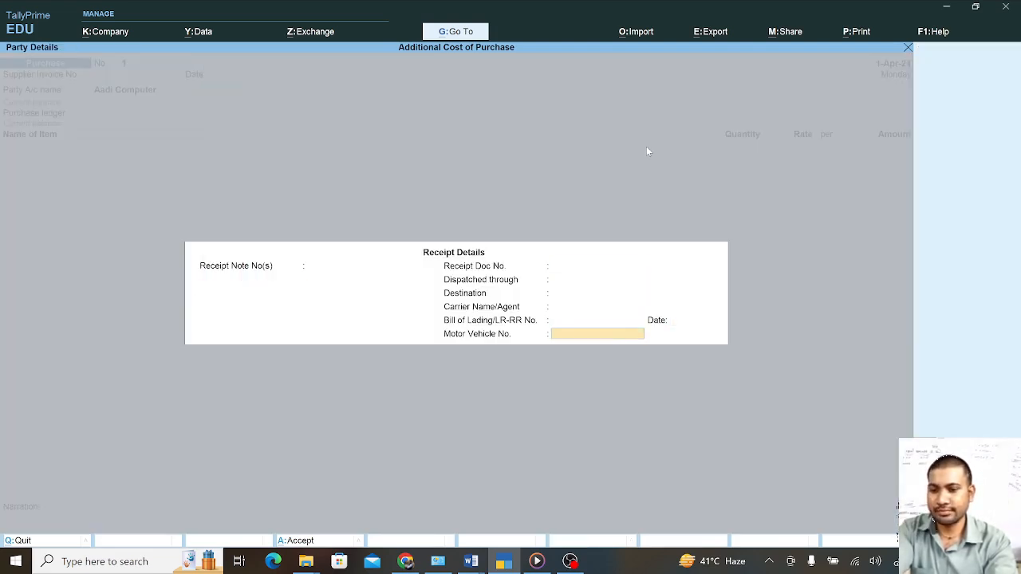
pyautogui.press('Return')
pyautogui.press('Return')
pyautogui.press('Return')
pyautogui.press('Return')
pyautogui.press('Return')
pyautogui.press('Return')
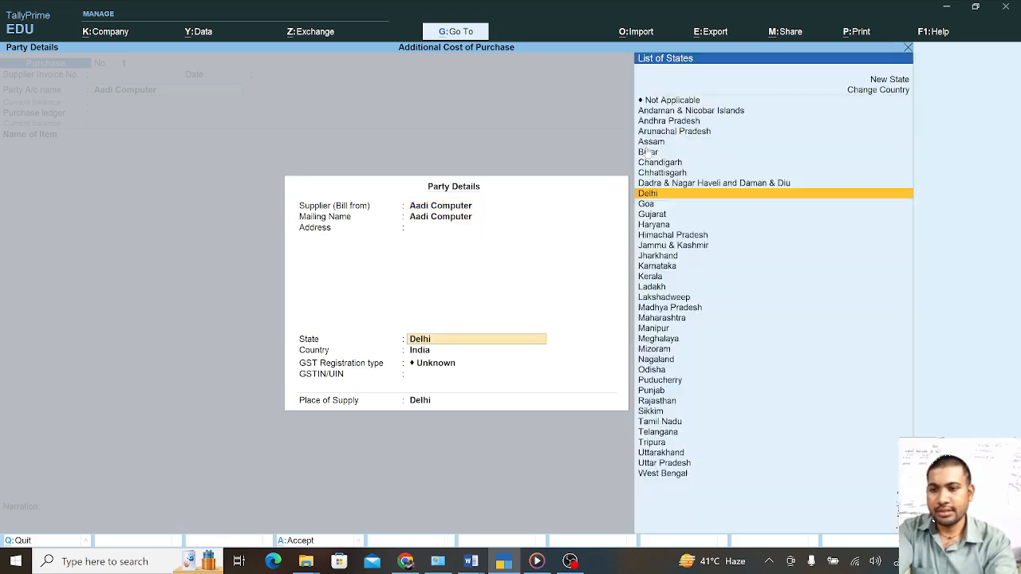
pyautogui.press('Return')
pyautogui.press('Return')
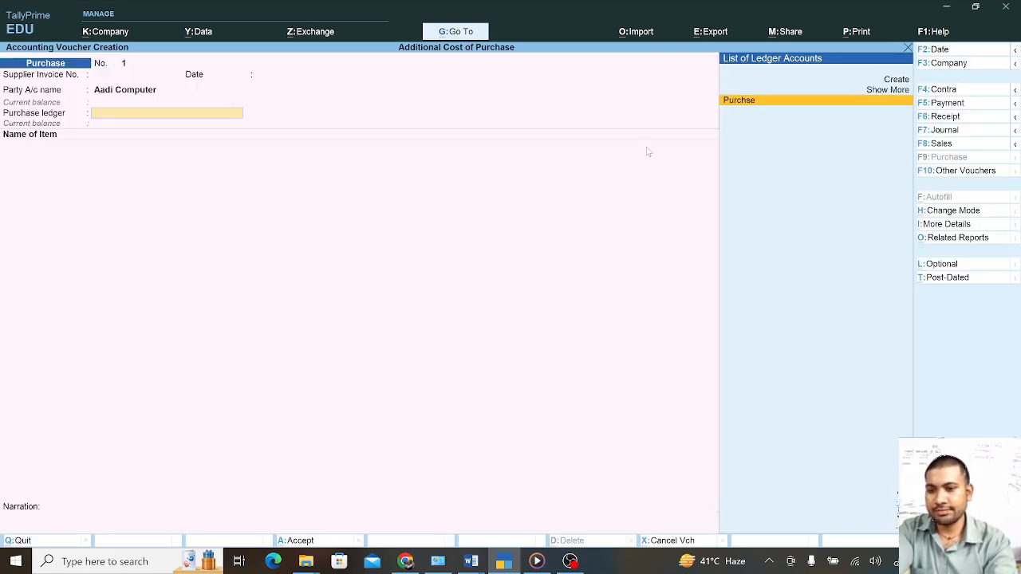
pyautogui.press('Return')
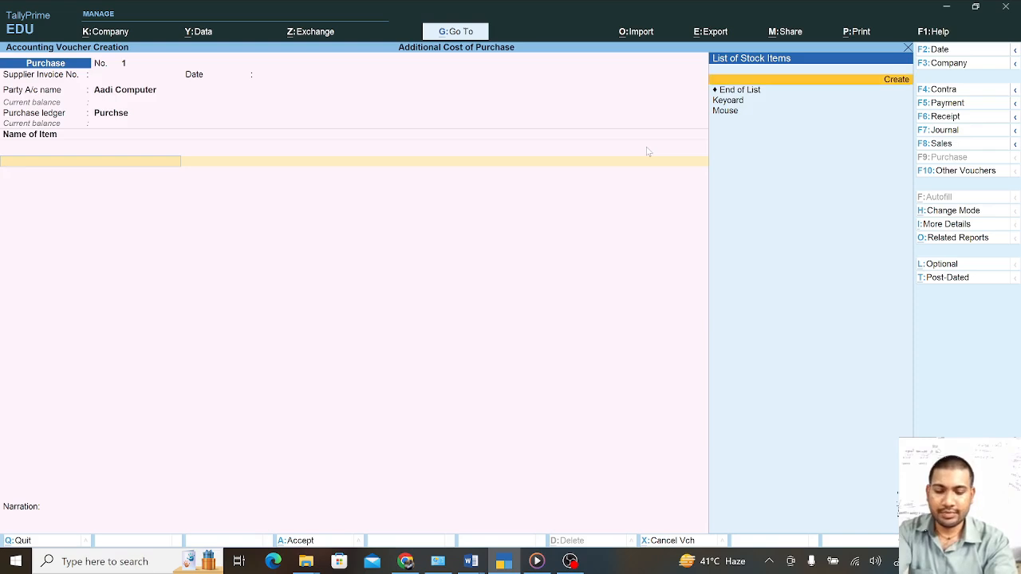
# Add Keyoard, 10 pcs at 200 per piece, for 2,000.00
pyautogui.press('Down')
pyautogui.press('Return')
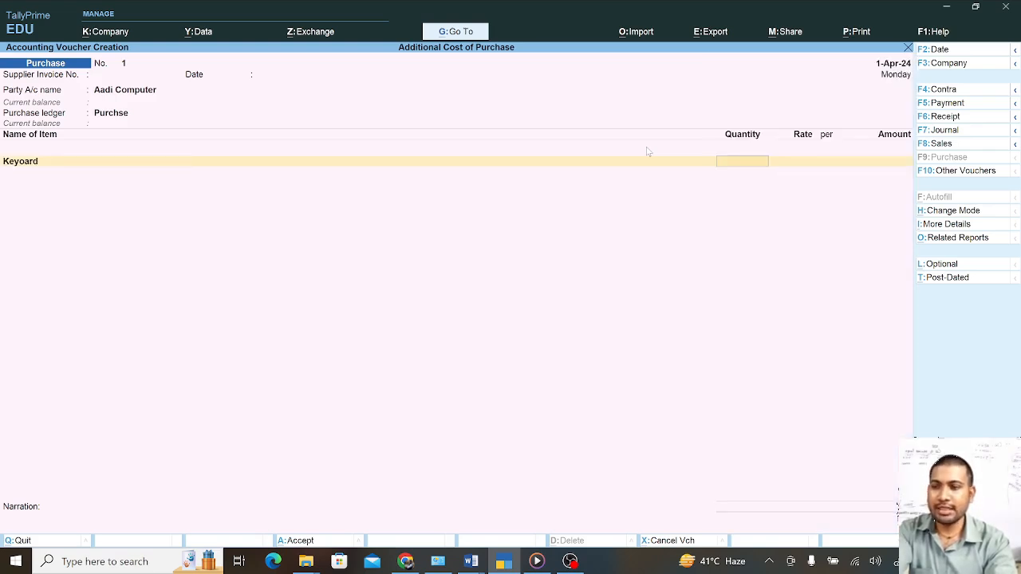
pyautogui.write('10')
pyautogui.press('Return')
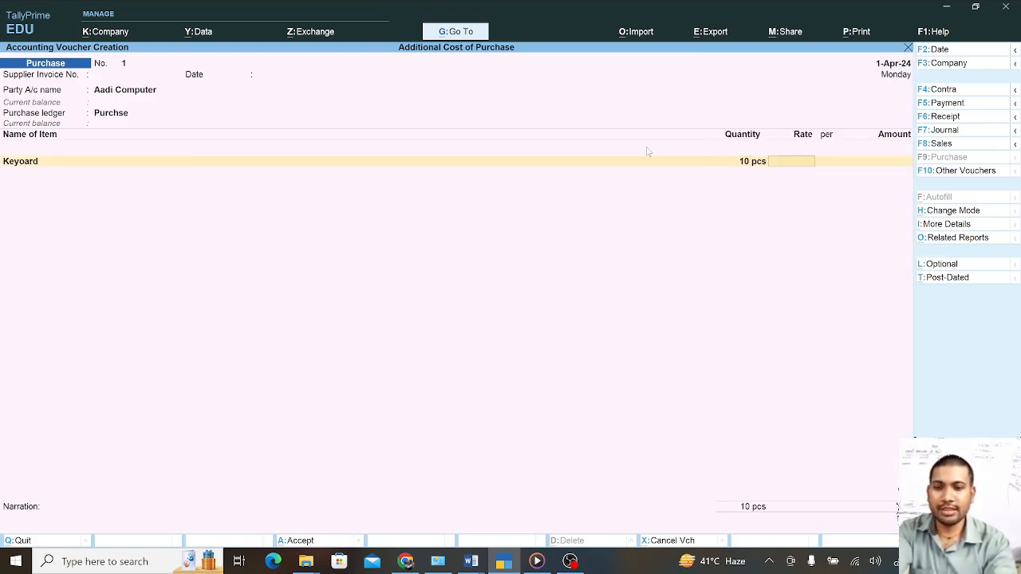
pyautogui.write('200')
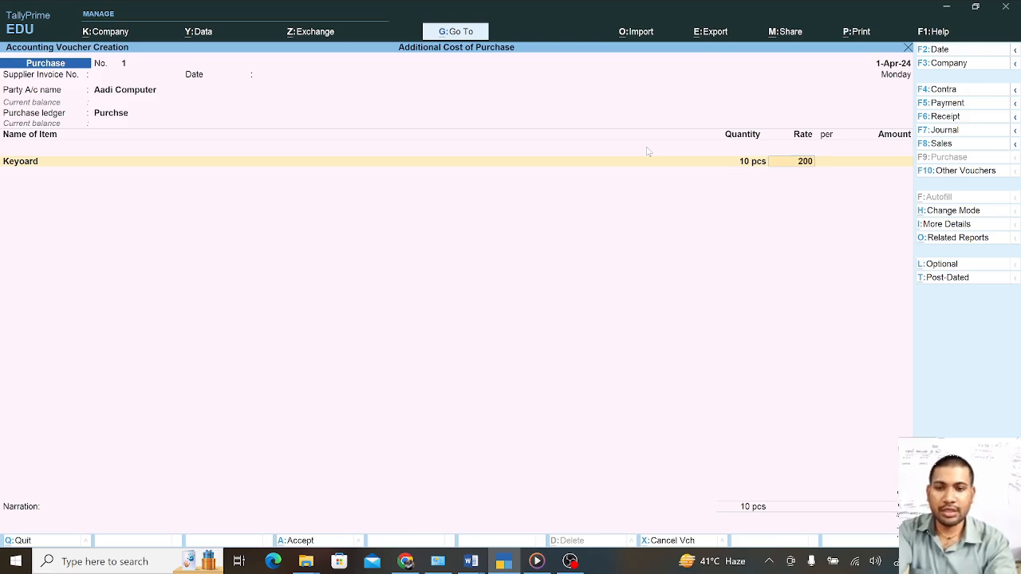
pyautogui.press('Return')
pyautogui.press('Return')
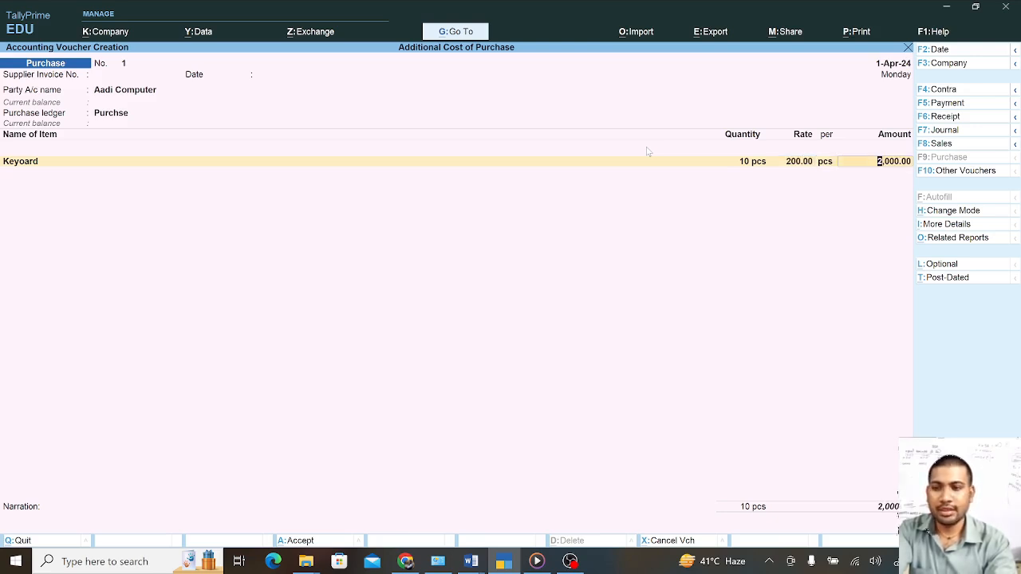
pyautogui.press('Return')
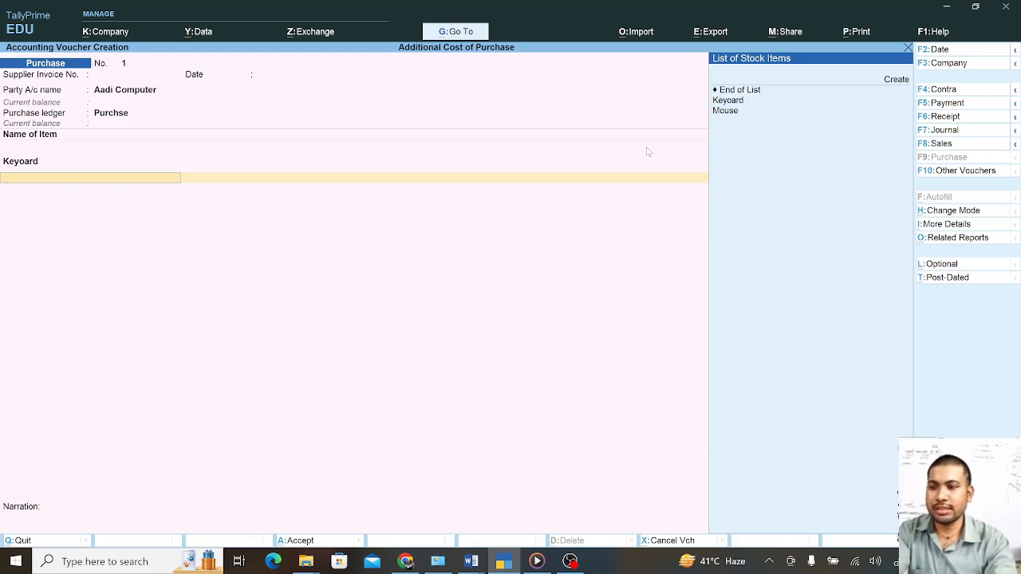
# Add a Mouse line of 10 pcs at 150 for 1,500.00, bringing items to 3,500.00
pyautogui.press('Down')
pyautogui.press('Down')
pyautogui.press('Down')
pyautogui.press('Return')
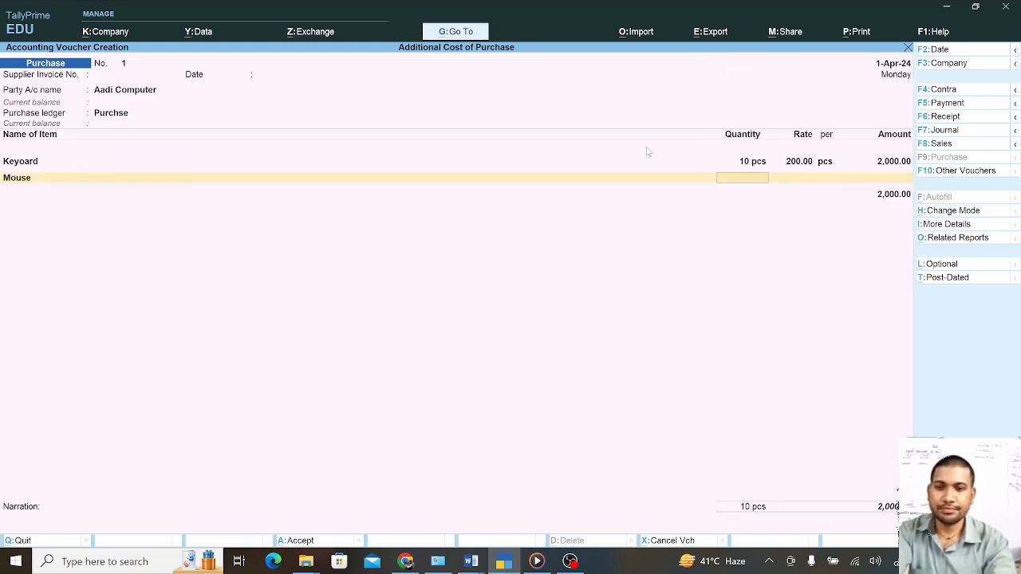
pyautogui.write('10')
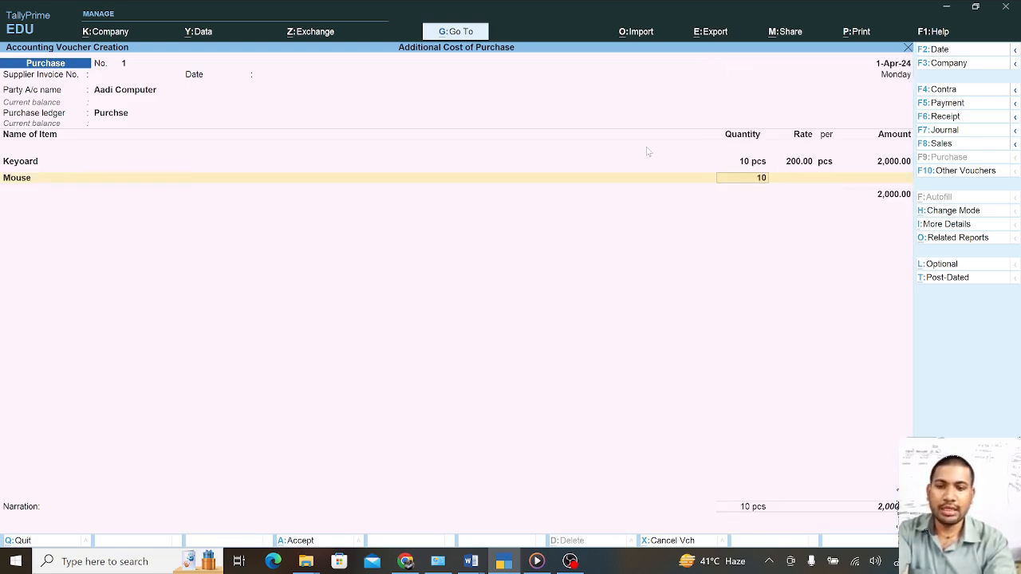
pyautogui.press('Return')
pyautogui.write('150')
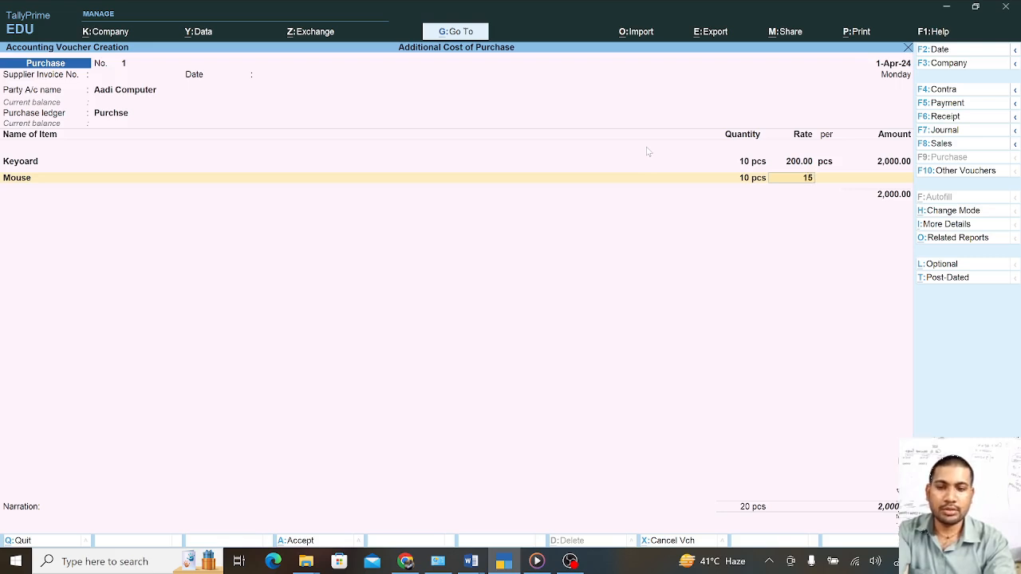
pyautogui.press('Return')
pyautogui.press('Return')
pyautogui.press('Return')
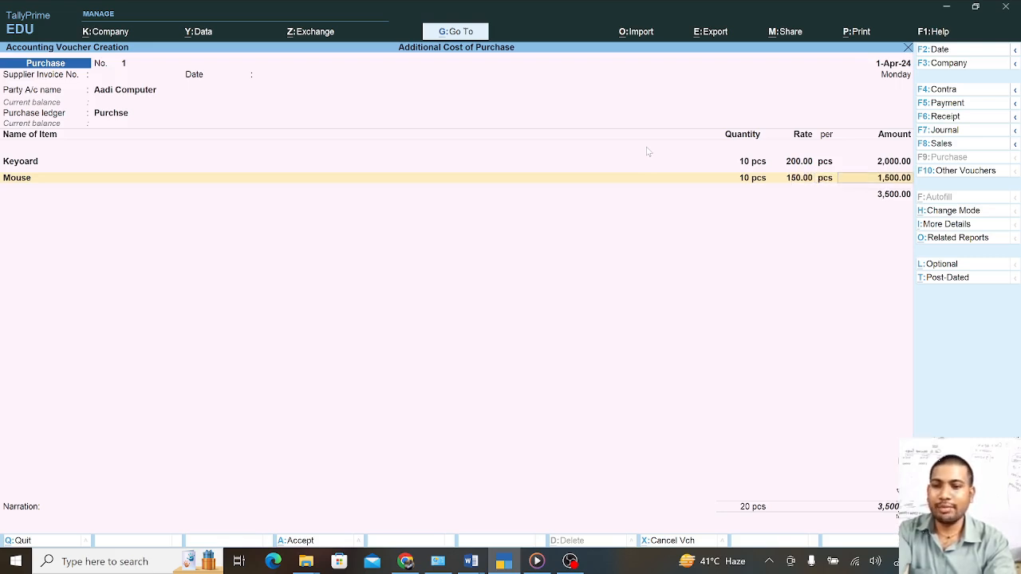
pyautogui.press('Return')
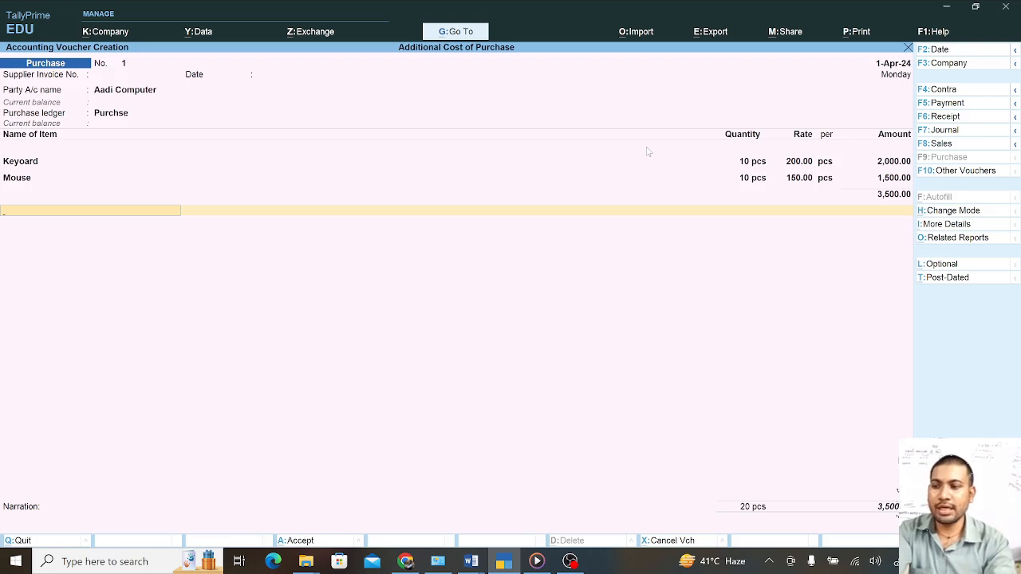
pyautogui.press('BackSpace')
pyautogui.press('Return')
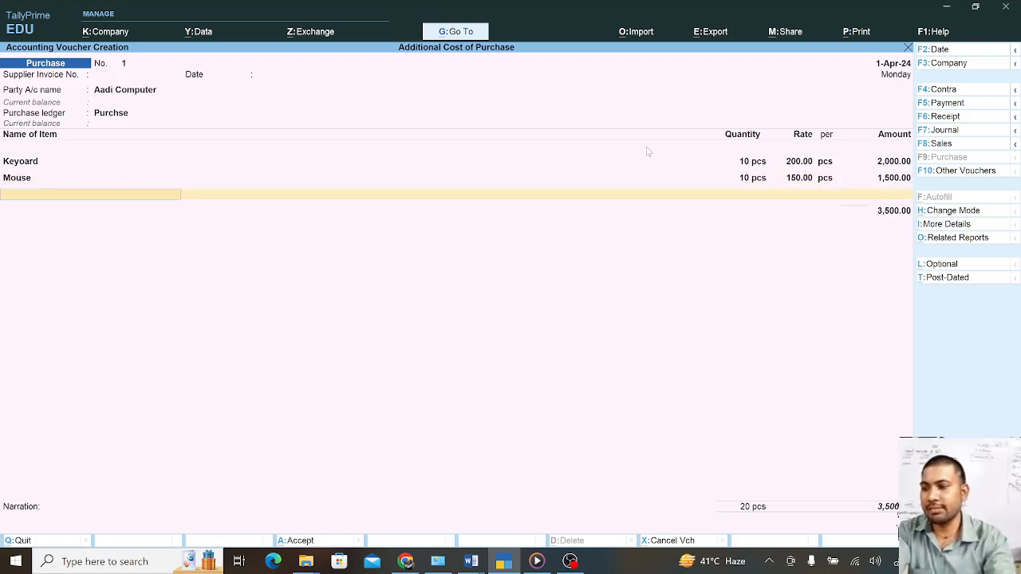
pyautogui.press('Return')
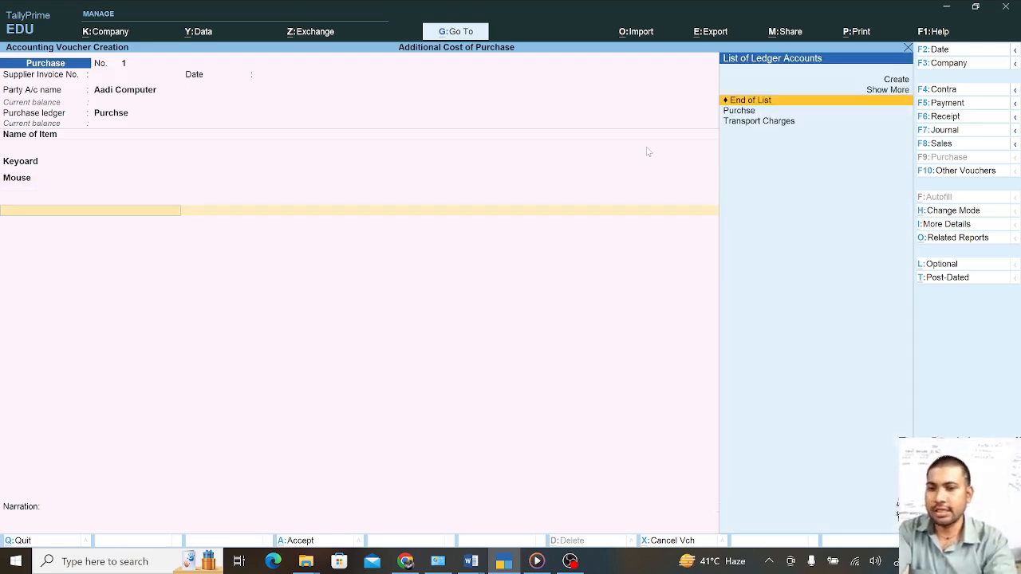
# Add a 500 Transport Charges line, save the 4,000.00 voucher, and return to the Gateway
pyautogui.press('Down')
pyautogui.press('Down')
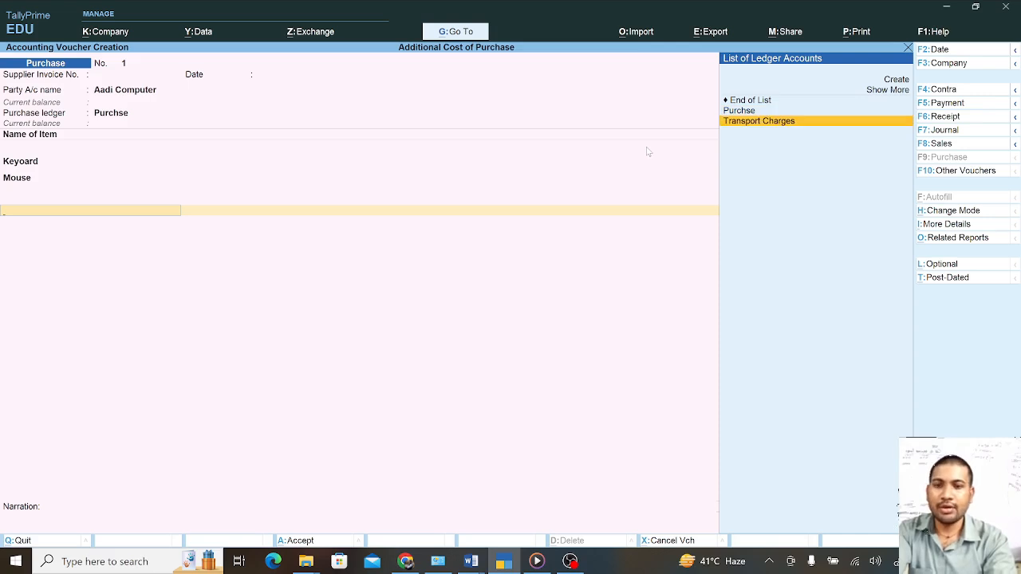
pyautogui.press('Return')
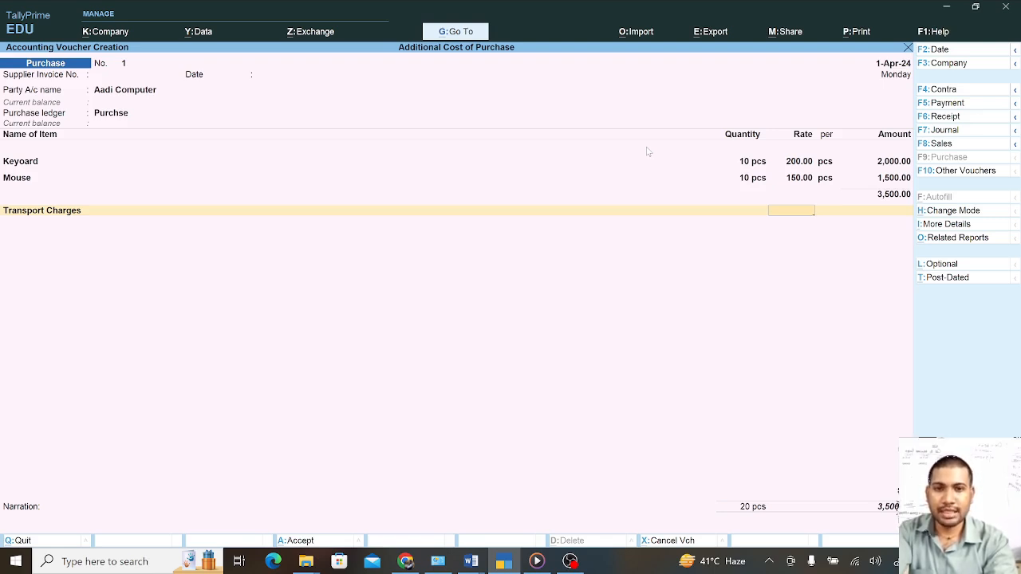
pyautogui.press('Return')
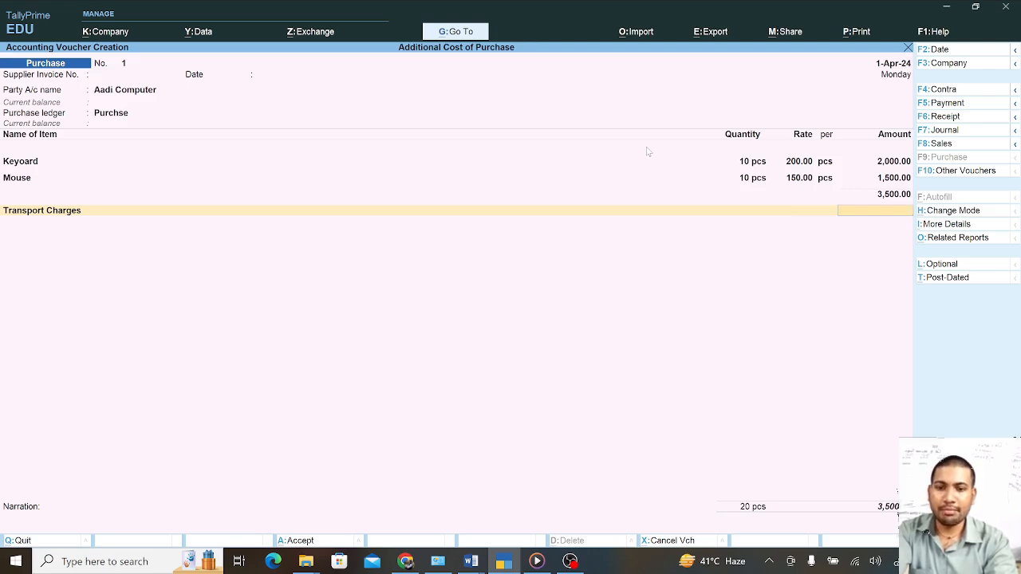
pyautogui.write('500')
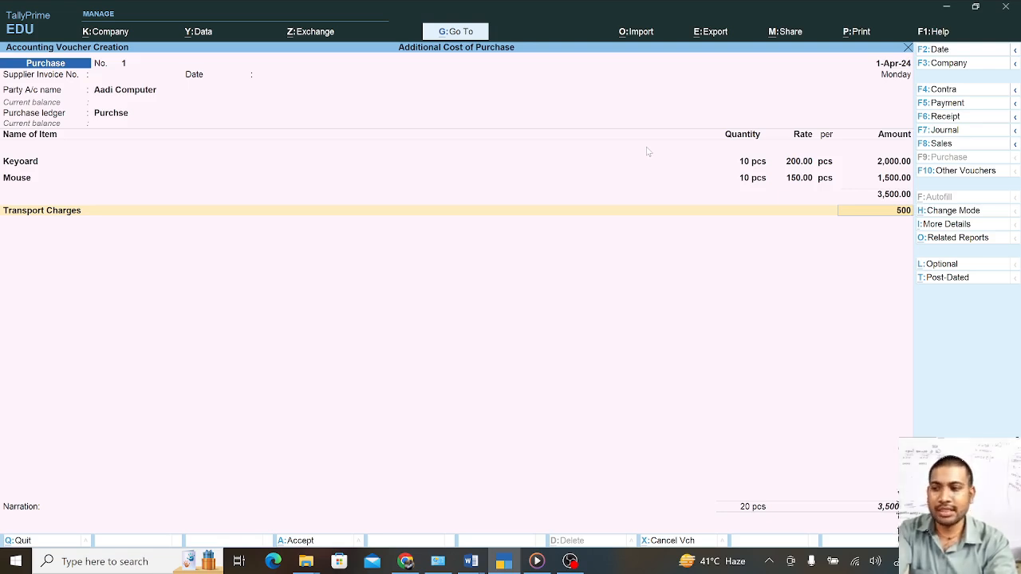
pyautogui.press('Return')
pyautogui.press('Return')
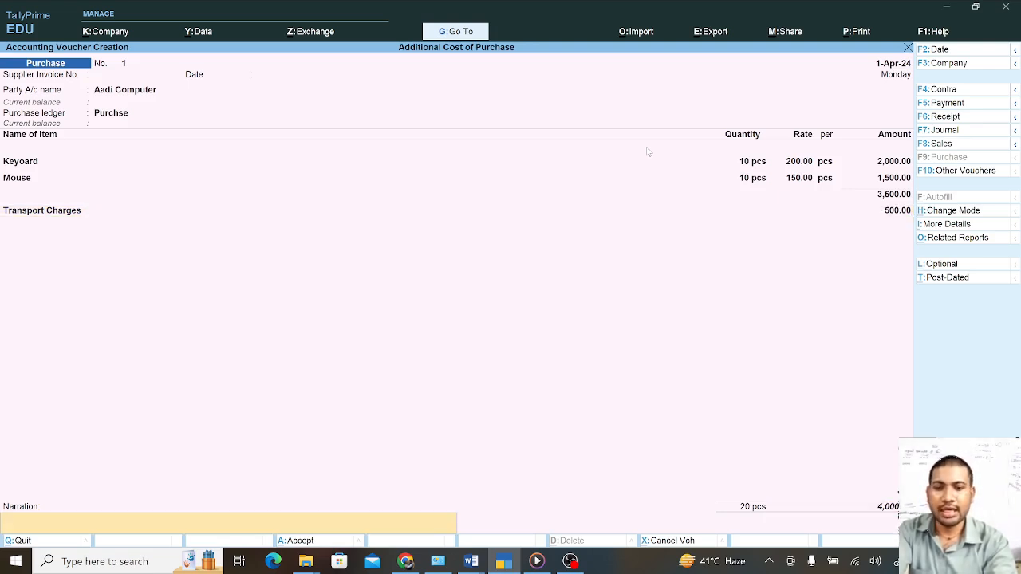
pyautogui.press('Return')
pyautogui.press('Return')
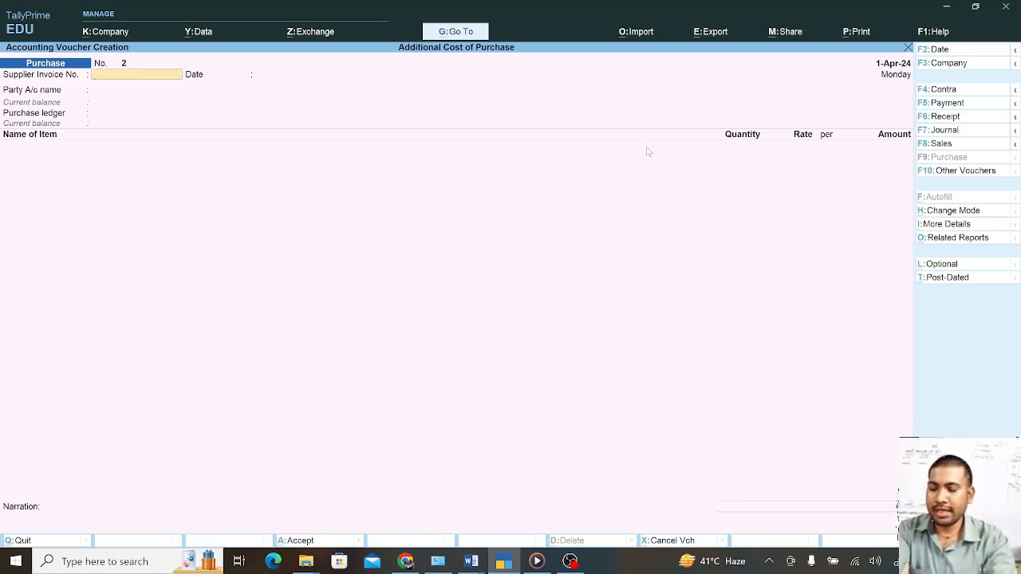
pyautogui.press('Escape')
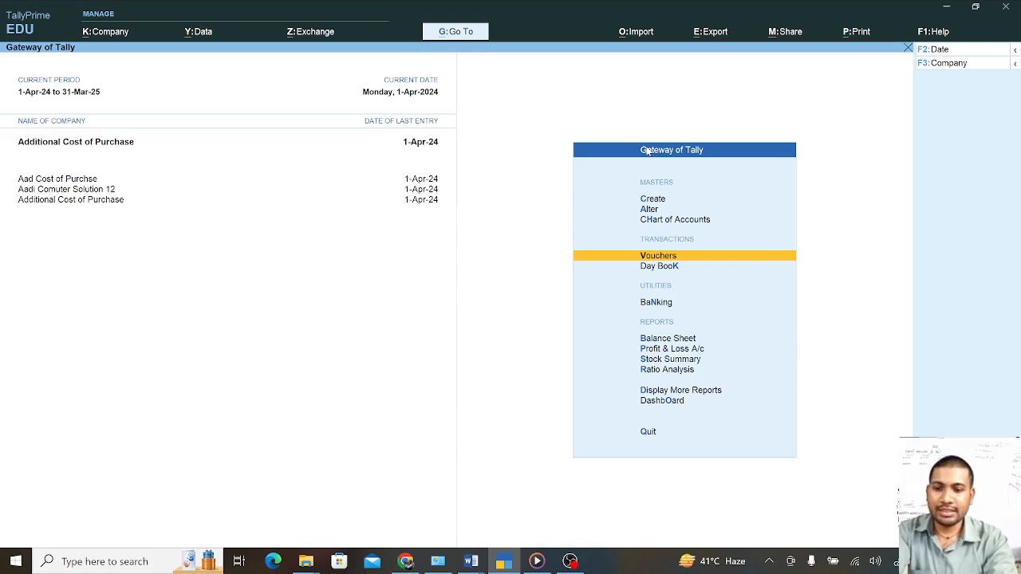
pyautogui.press('Down')
pyautogui.press('Down')
pyautogui.press('Down')
pyautogui.press('Down')
pyautogui.press('Down')
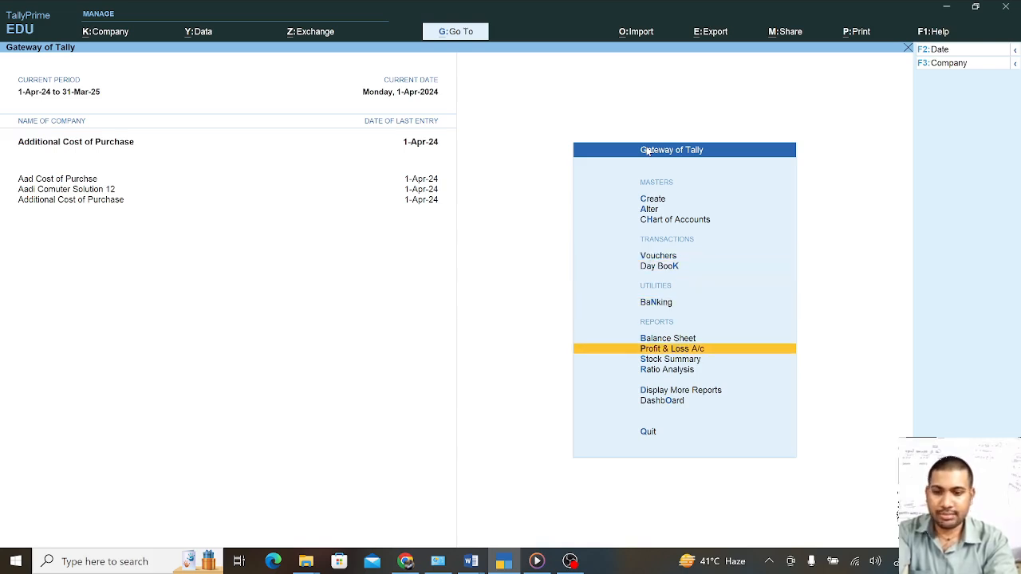
pyautogui.press('Return')
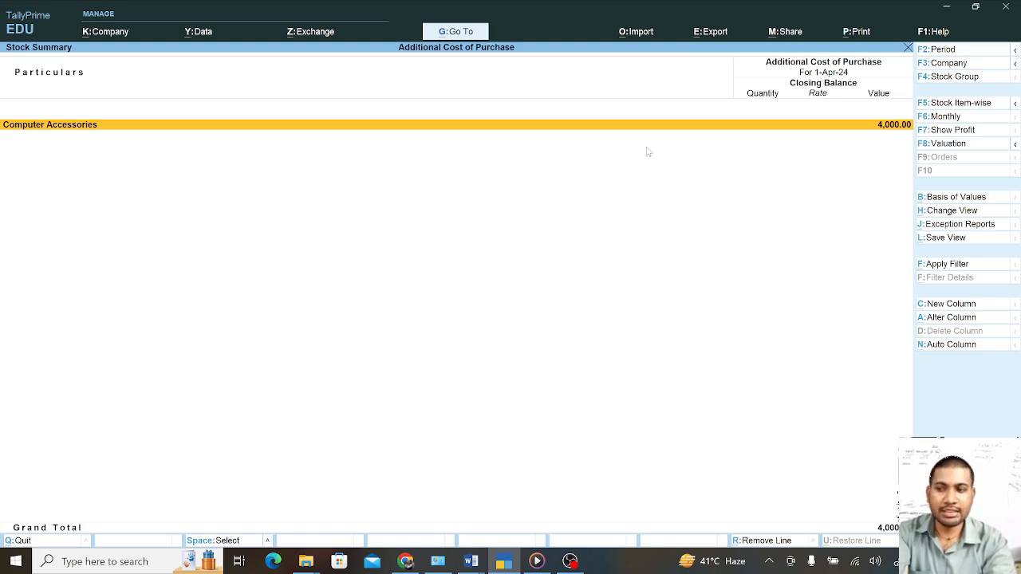
pyautogui.press('Return')
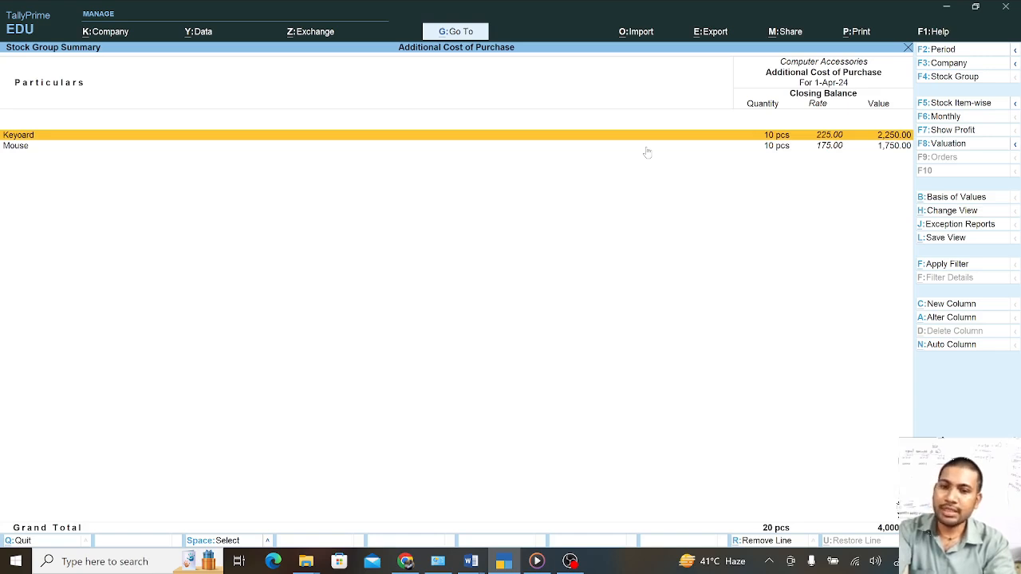
pyautogui.press('Escape')
pyautogui.press('Escape')
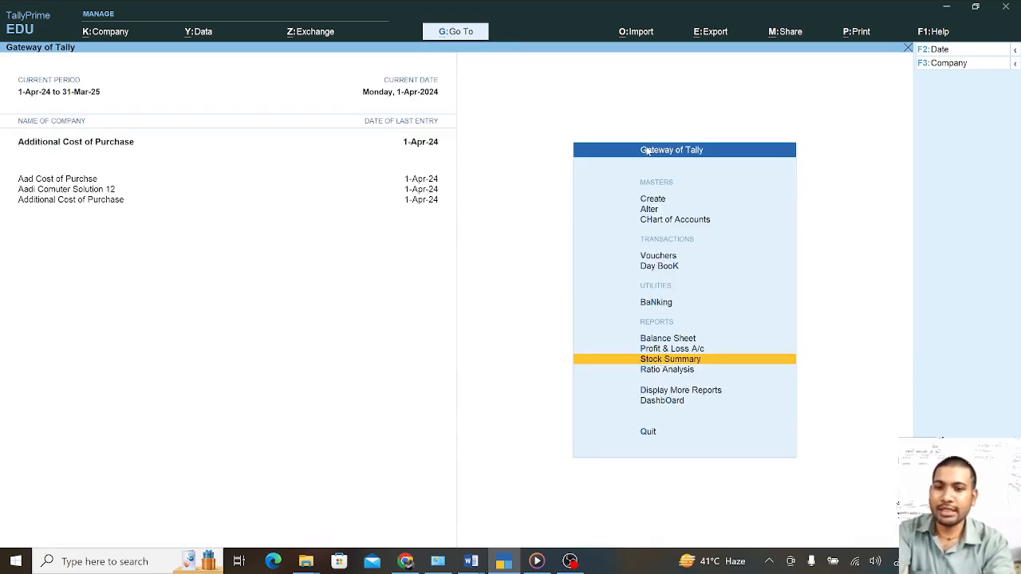
pyautogui.press('v')
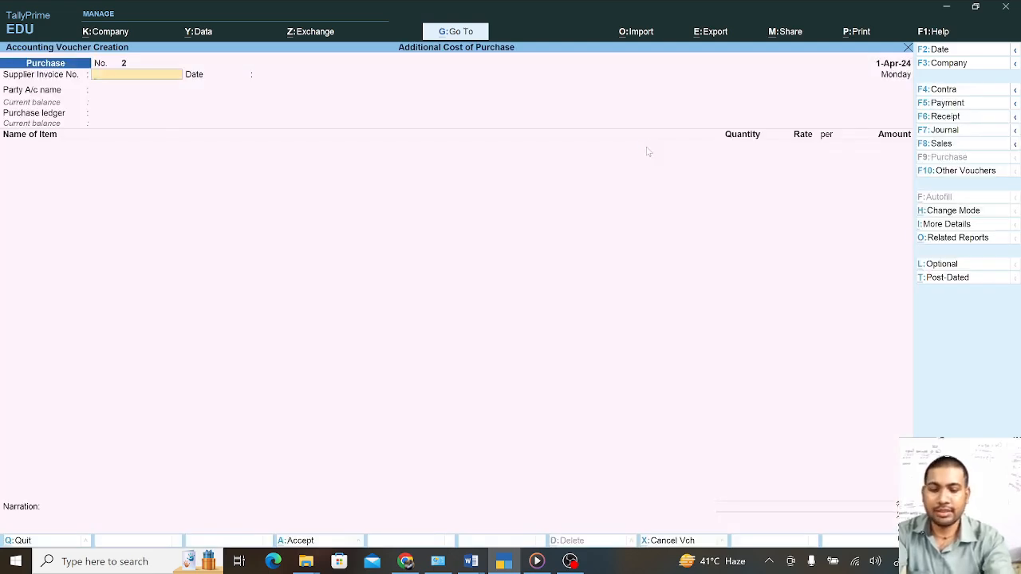
pyautogui.press('pageup')
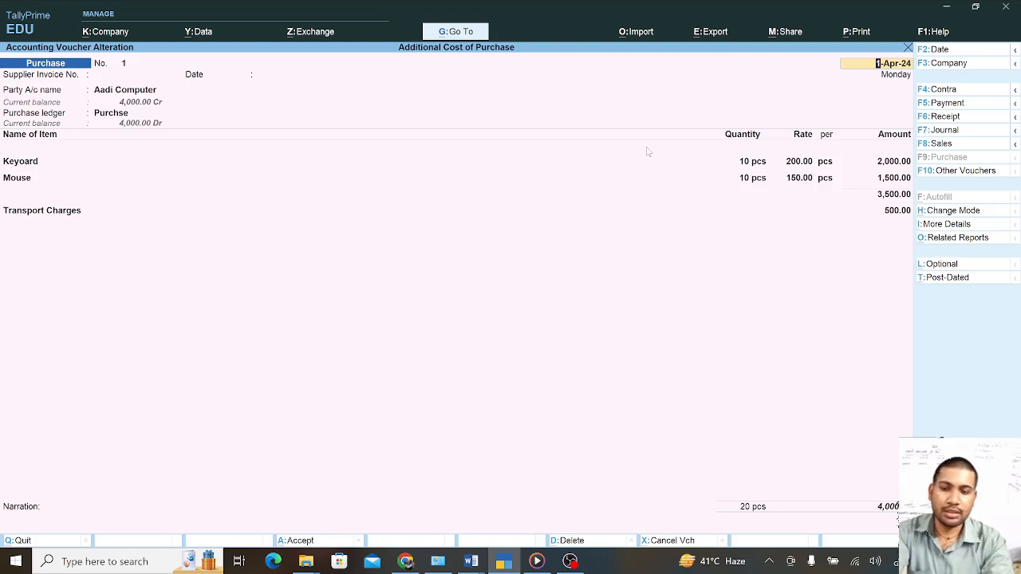
pyautogui.press('Escape')
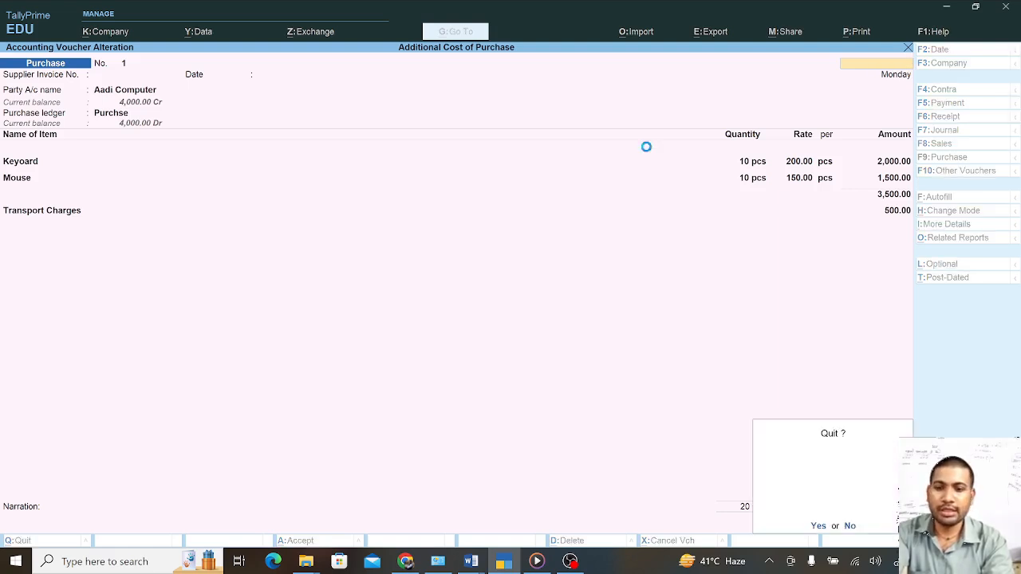
pyautogui.press('y')
pyautogui.press('Escape')
pyautogui.press('y')
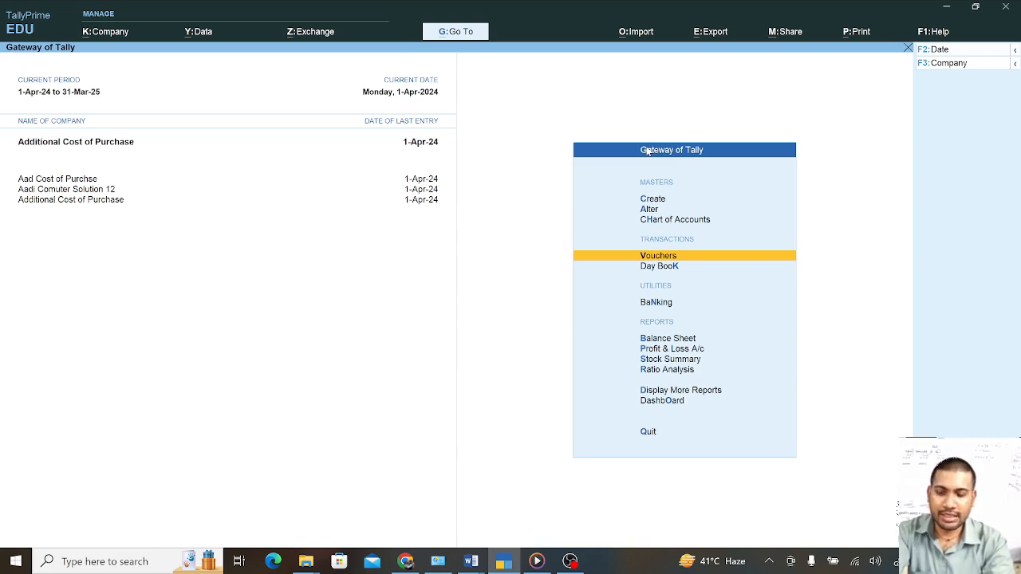
pyautogui.press('Down')
pyautogui.press('Down')
pyautogui.press('Down')
pyautogui.press('Down')
pyautogui.press('Down')
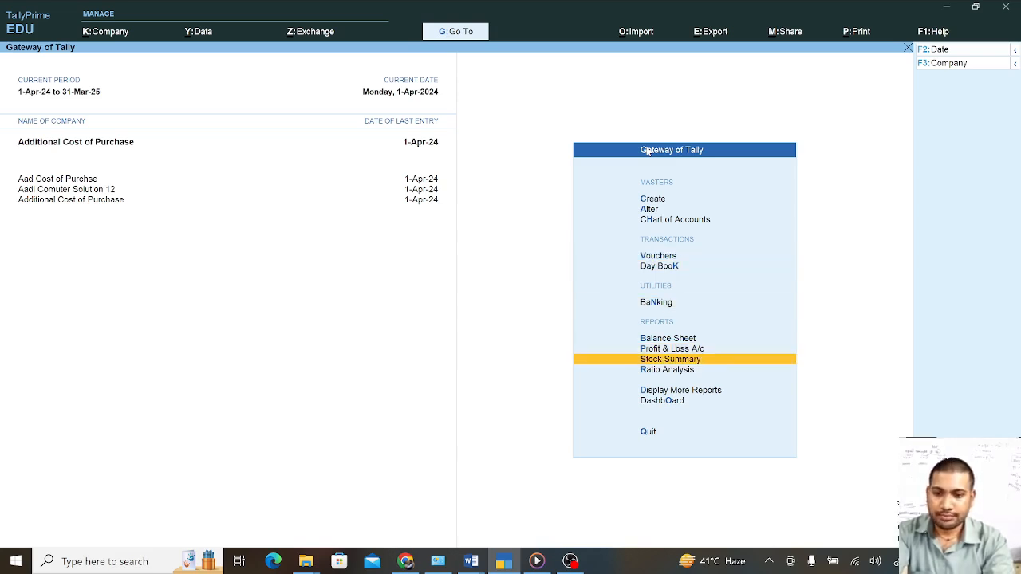
# Open Stock Summary showing Computer Accessories: Keyoard at 225 and Mouse at 175 per piece
pyautogui.press('Return')
pyautogui.press('Return')
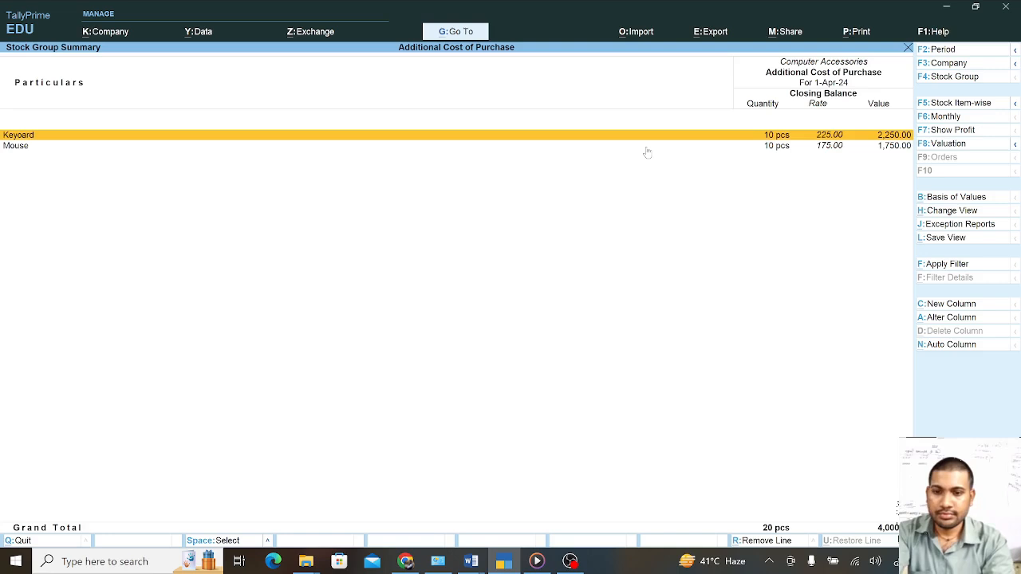